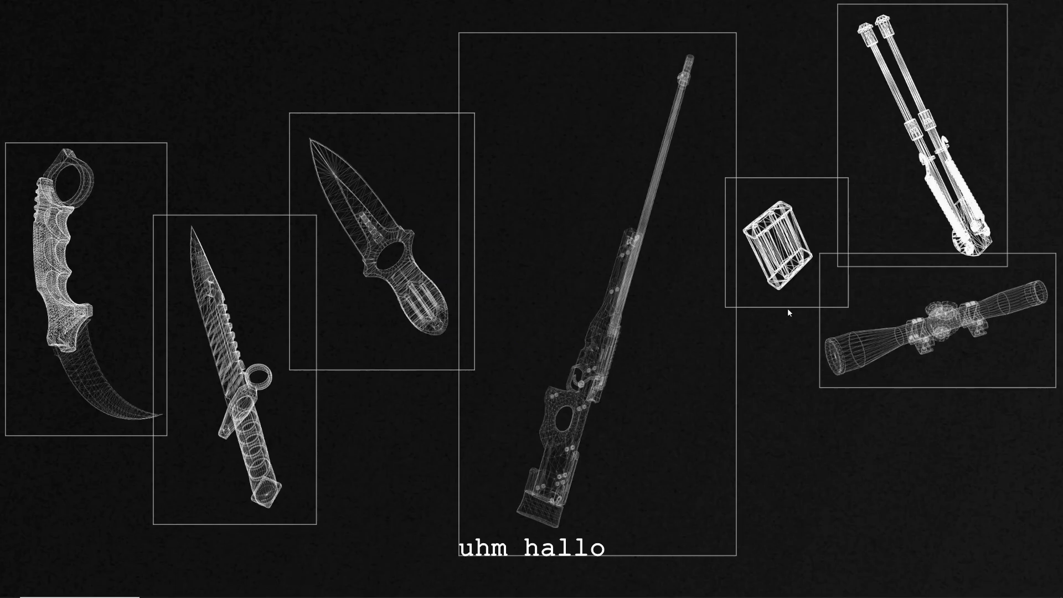
# - Switch to the browser and copy the inspect link of the top-ranked AK-47 | Wild Lotus in the float database
pyautogui.hotkey('alt', 'Tab')
pyautogui.hotkey('alt', 'Tab')
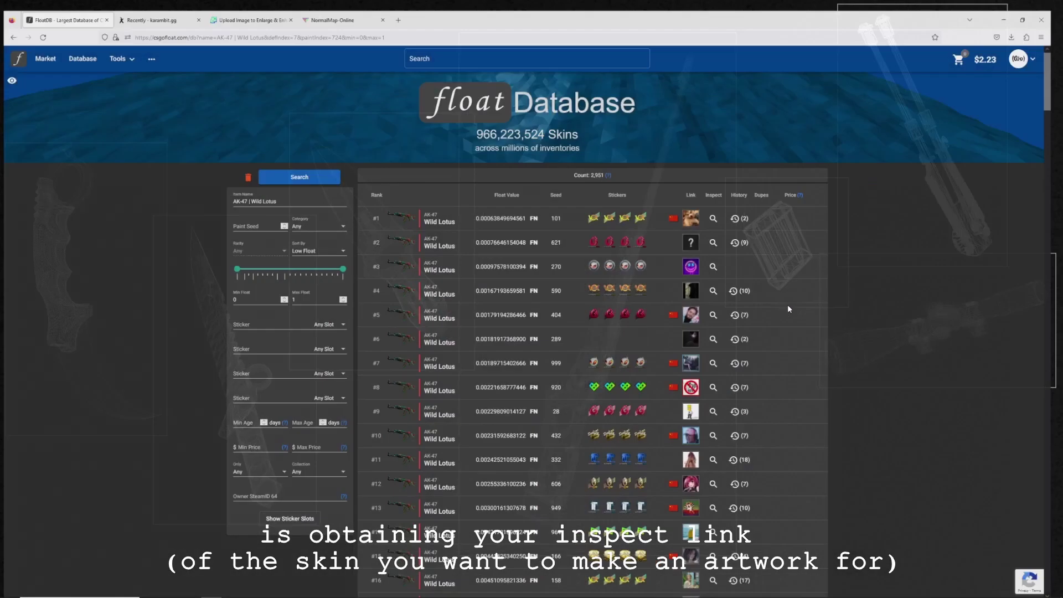
pyautogui.rightClick(720, 210)
pyautogui.click(866, 218)
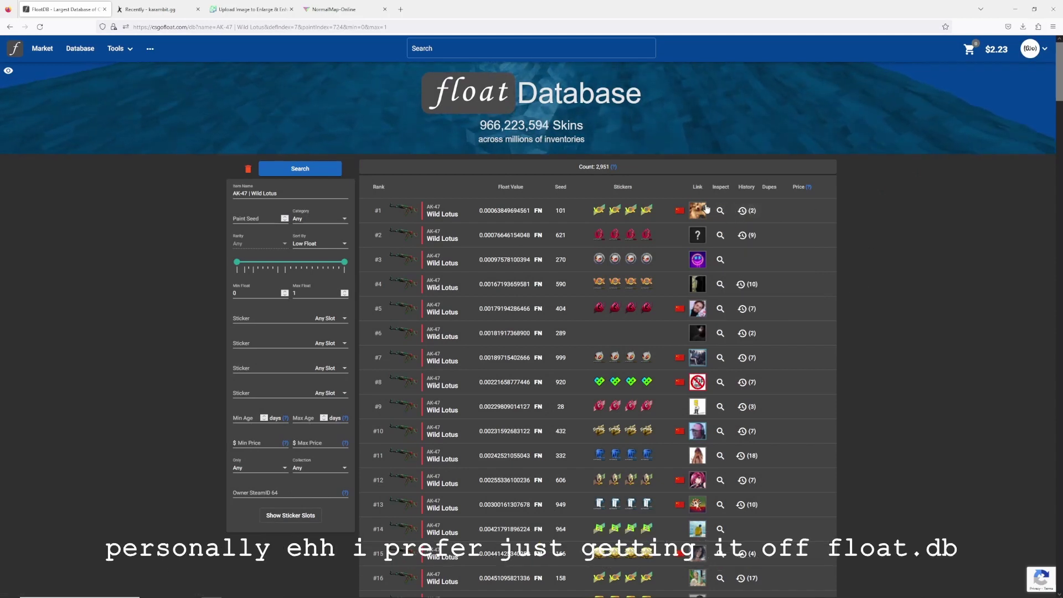
pyautogui.click(247, 197)
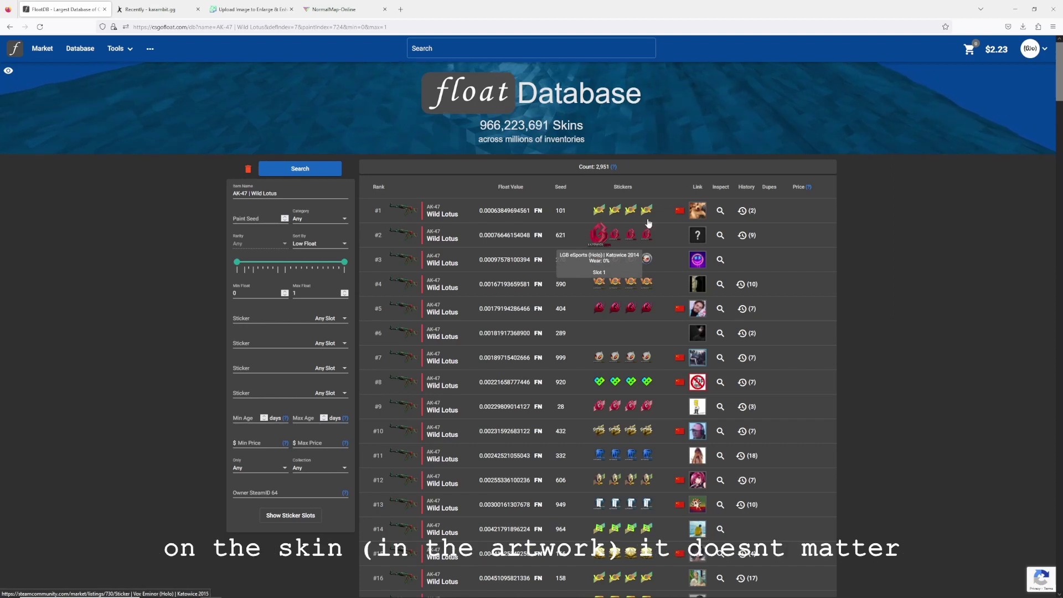
pyautogui.rightClick(723, 212)
pyautogui.press('Escape')
pyautogui.moveTo(530, 211); pyautogui.dragTo(464, 218)
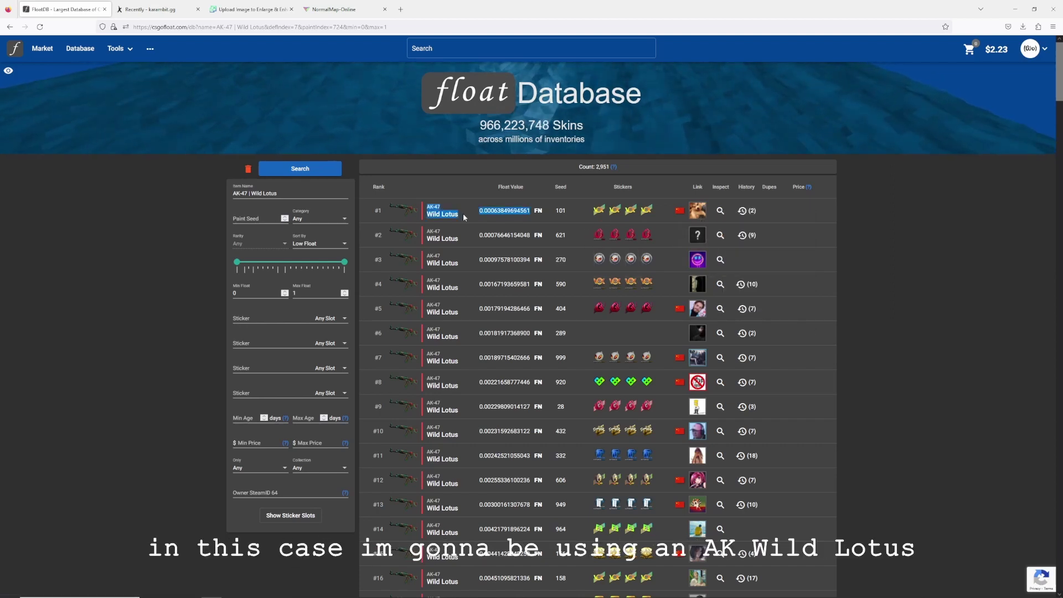
pyautogui.click(464, 218)
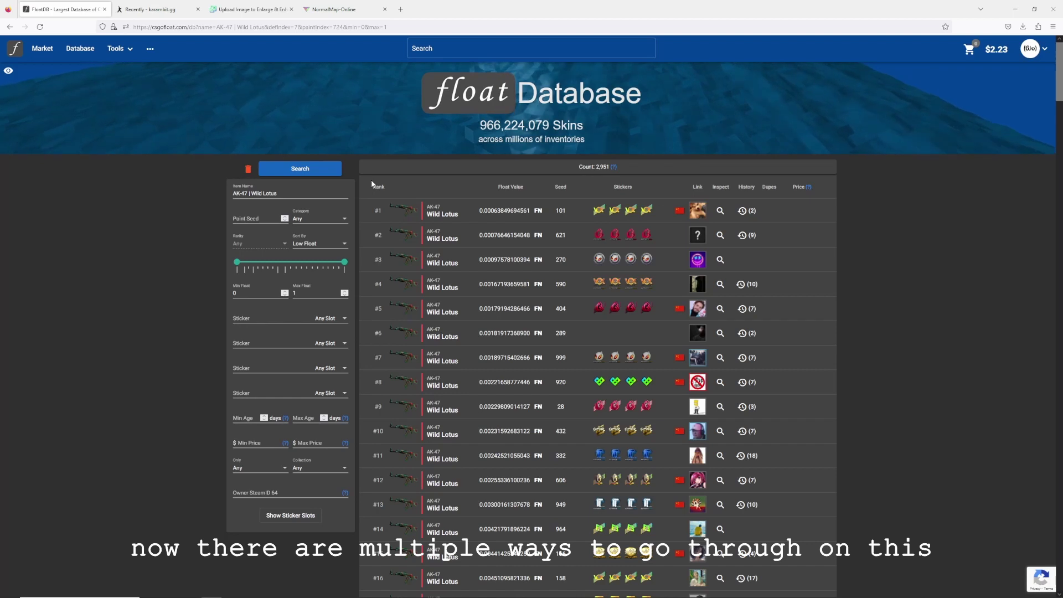
# - Bring up the karambit.gg page and select its web address
pyautogui.click(147, 9)
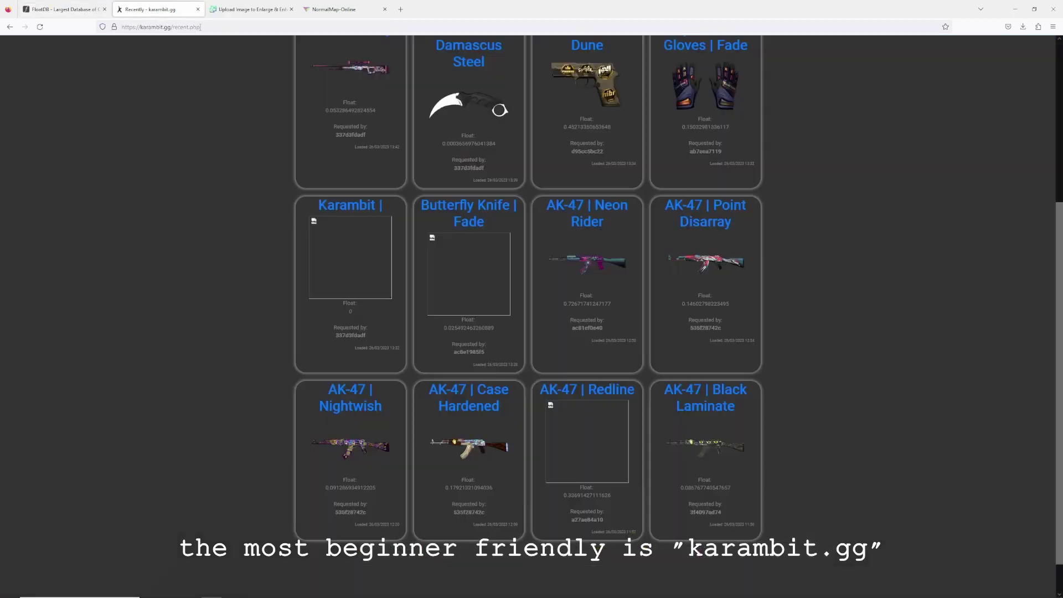
pyautogui.moveTo(200, 27); pyautogui.dragTo(163, 29)
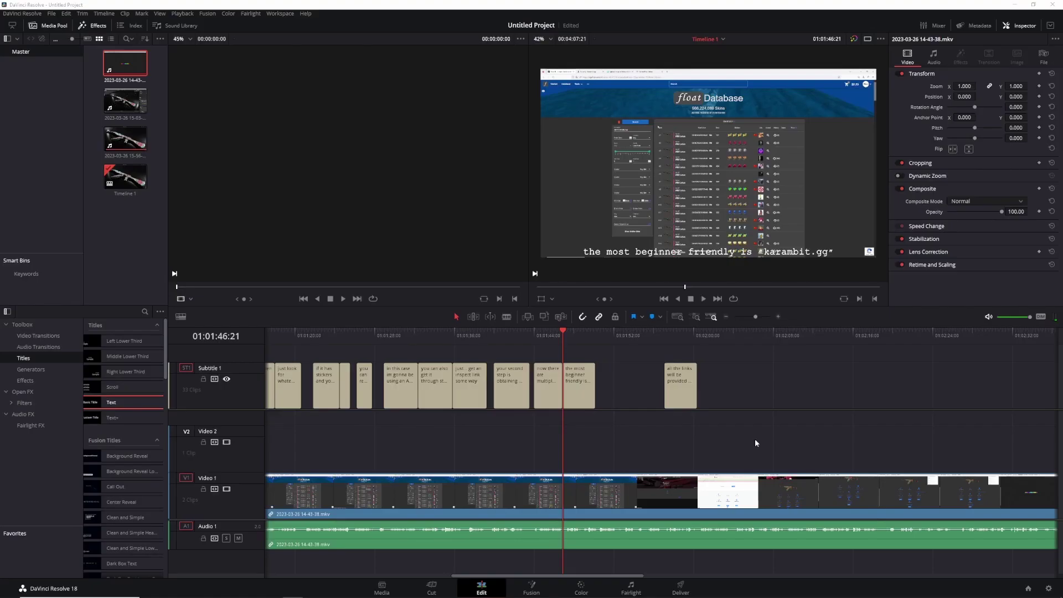
# - Play back the subtitled timeline in DaVinci Resolve
pyautogui.press('space')
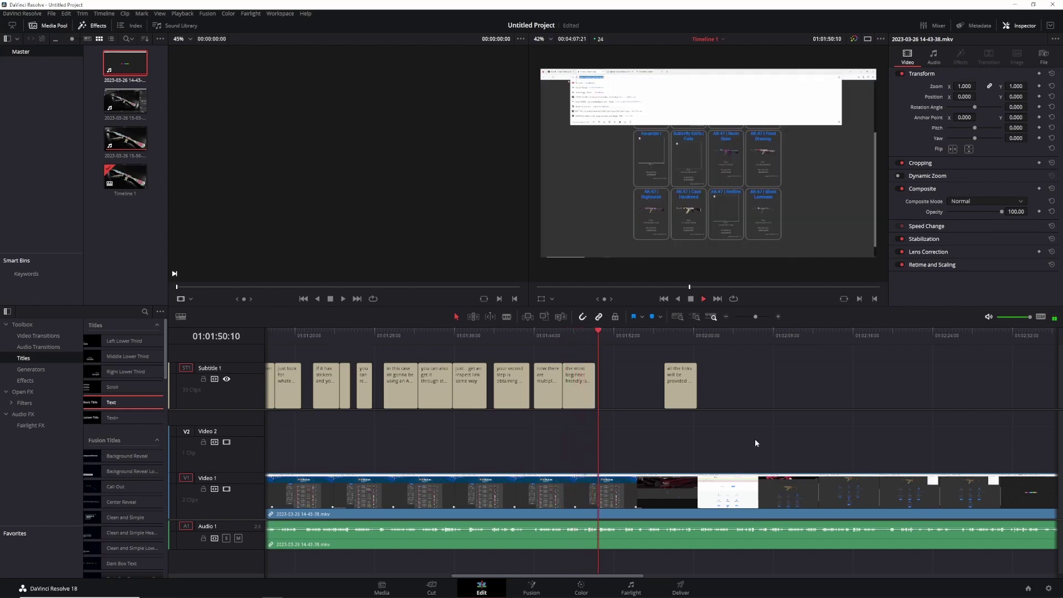
pyautogui.press('space')
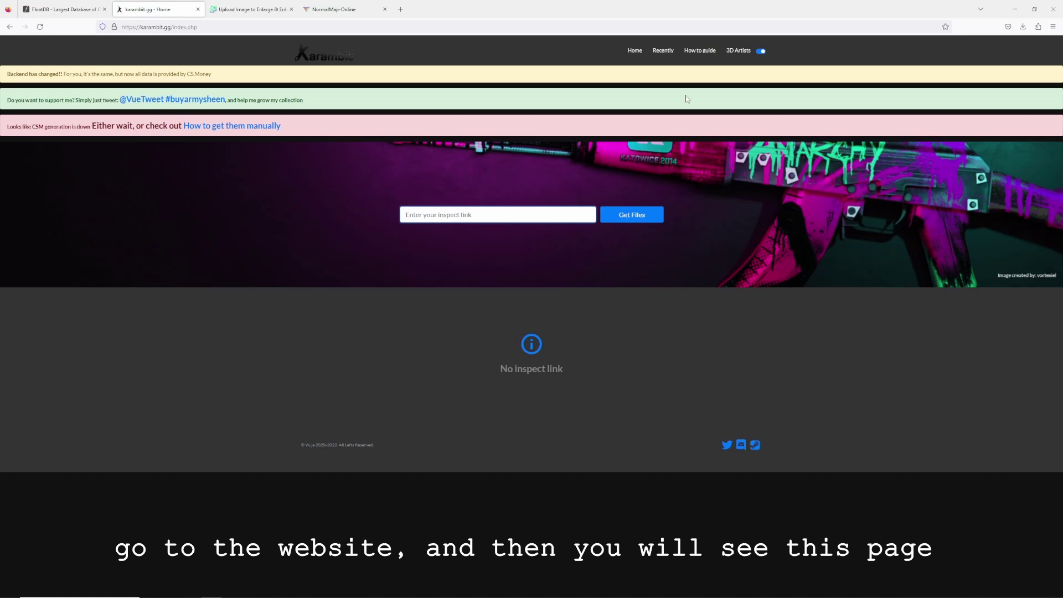
# - Paste the skin's inspect link into karambit.gg and request its files
pyautogui.click(497, 220)
pyautogui.hotkey('ctrl', 'v')
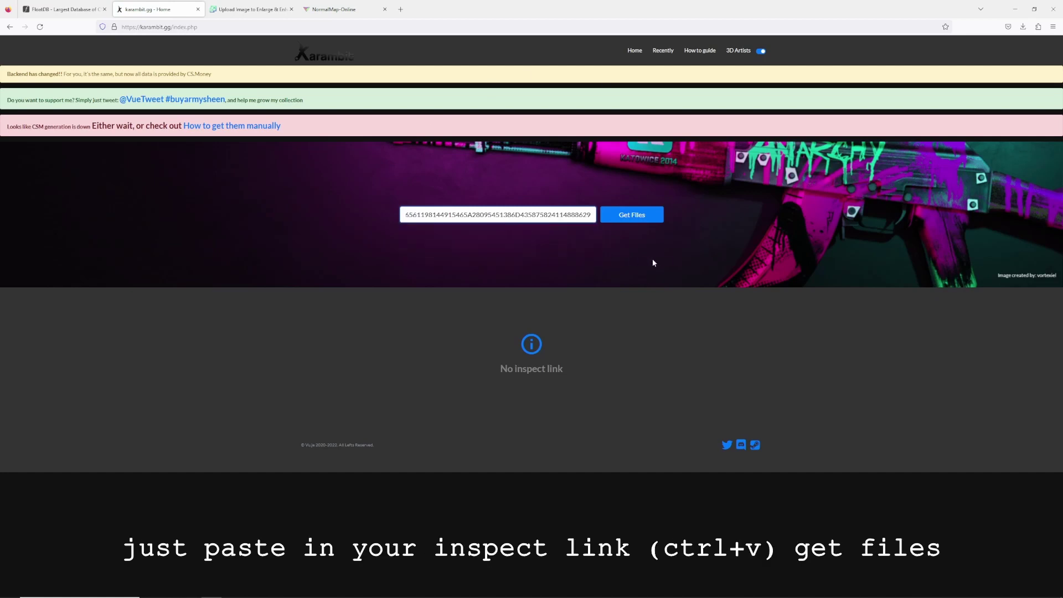
pyautogui.click(637, 220)
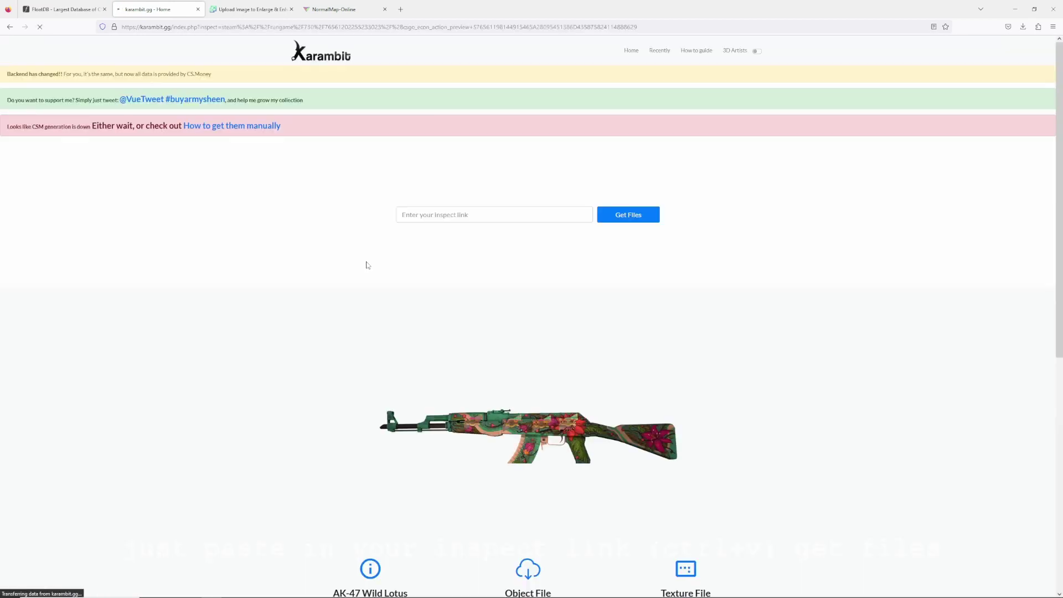
# - Download the AK-47.obj model and the Wild Lotus texture file from the results
pyautogui.scroll(-3, 367, 265)
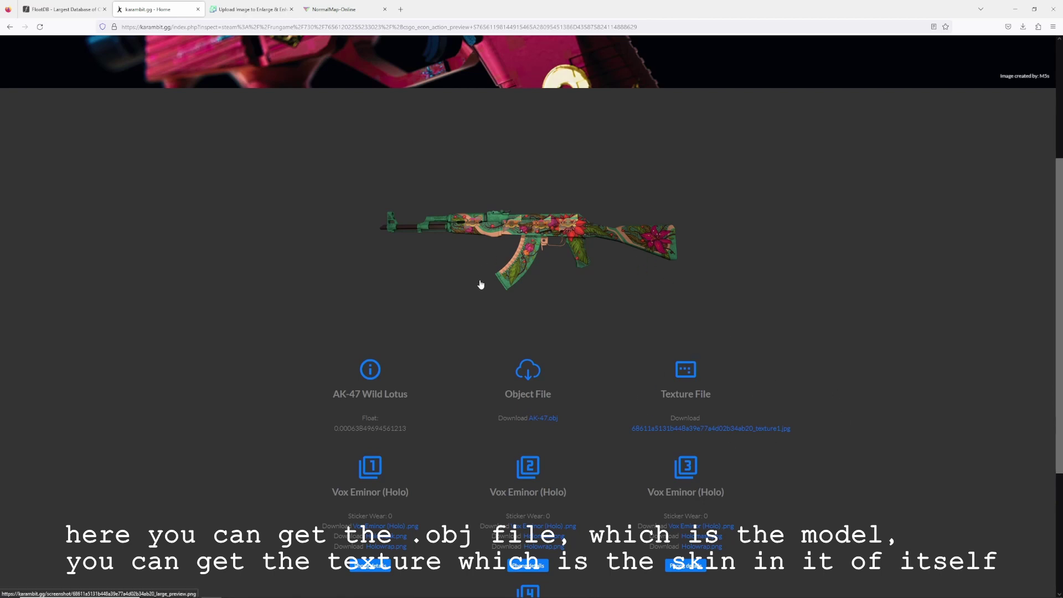
pyautogui.scroll(-3, 479, 287)
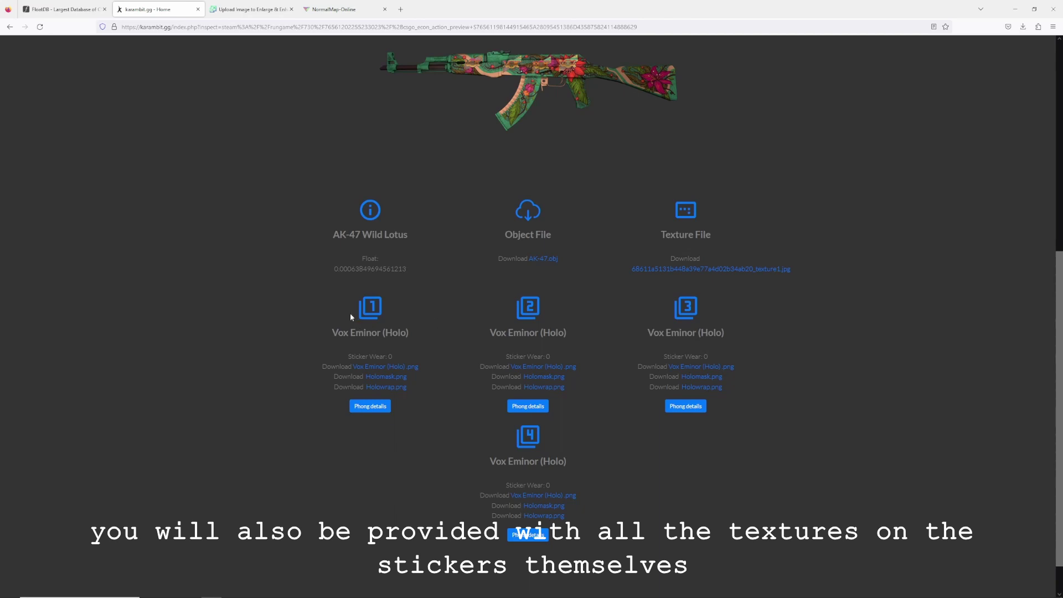
pyautogui.scroll(1, 388, 313)
pyautogui.click(548, 299)
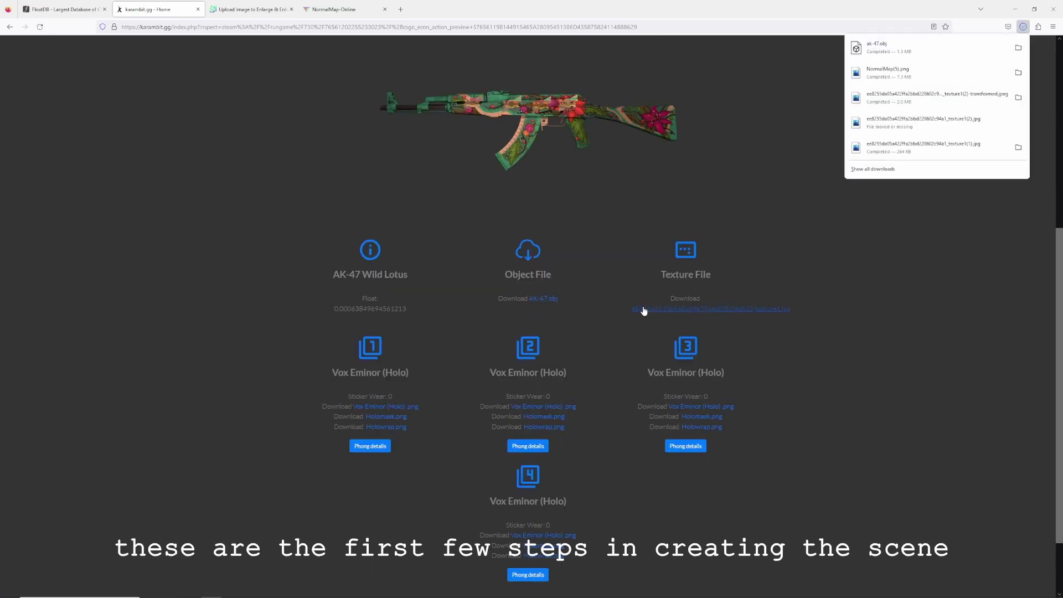
pyautogui.click(644, 309)
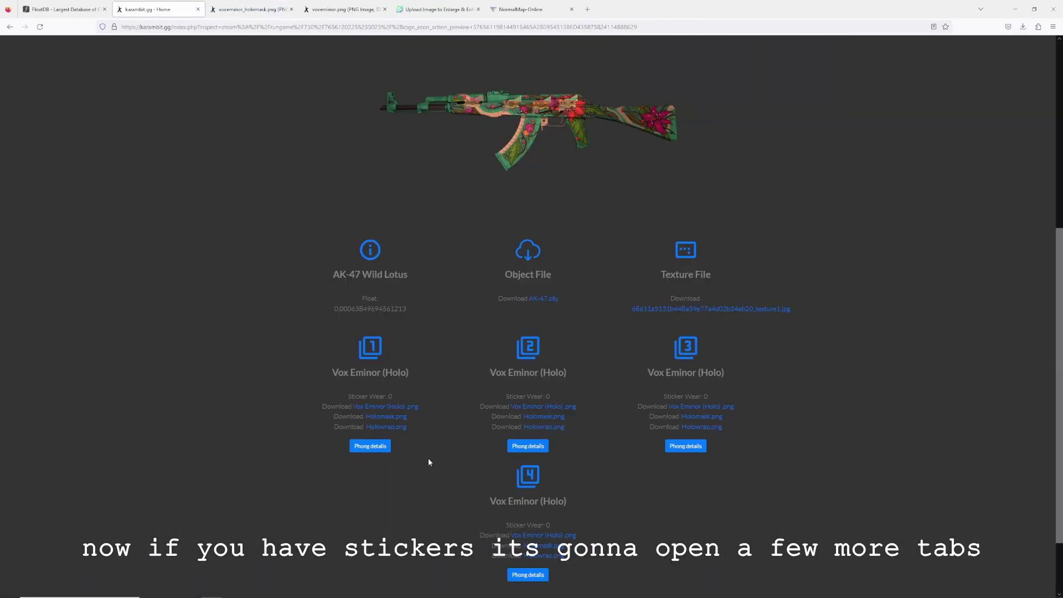
# - Open the holowrap image of the first Vox Eminor (Holo) sticker and save the voxeminor.png sticker image
pyautogui.click(390, 427)
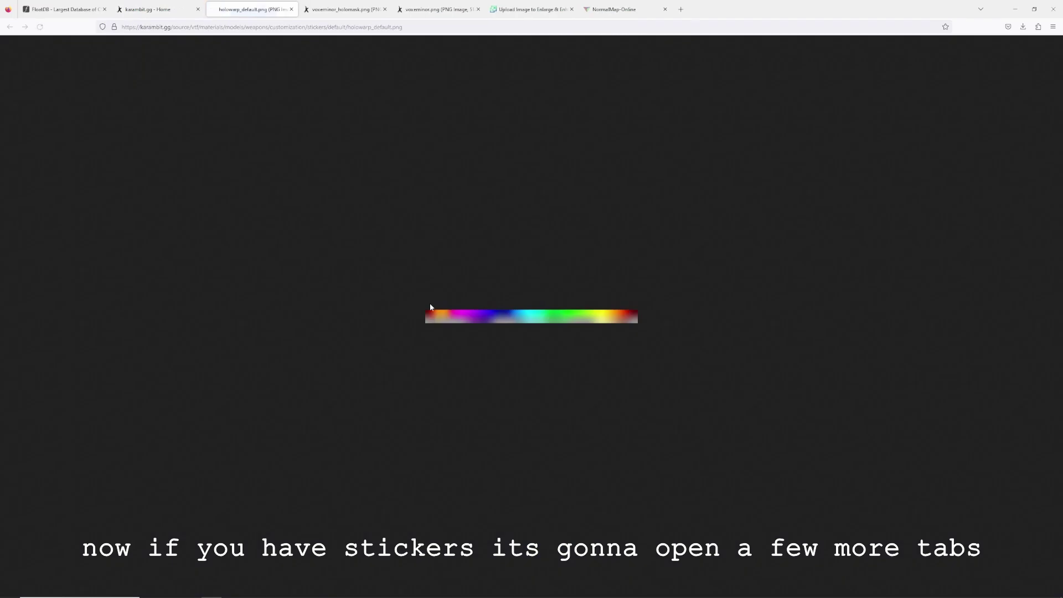
pyautogui.hotkey('ctrl', 'Tab')
pyautogui.hotkey('ctrl', 'Tab')
pyautogui.rightClick(551, 272)
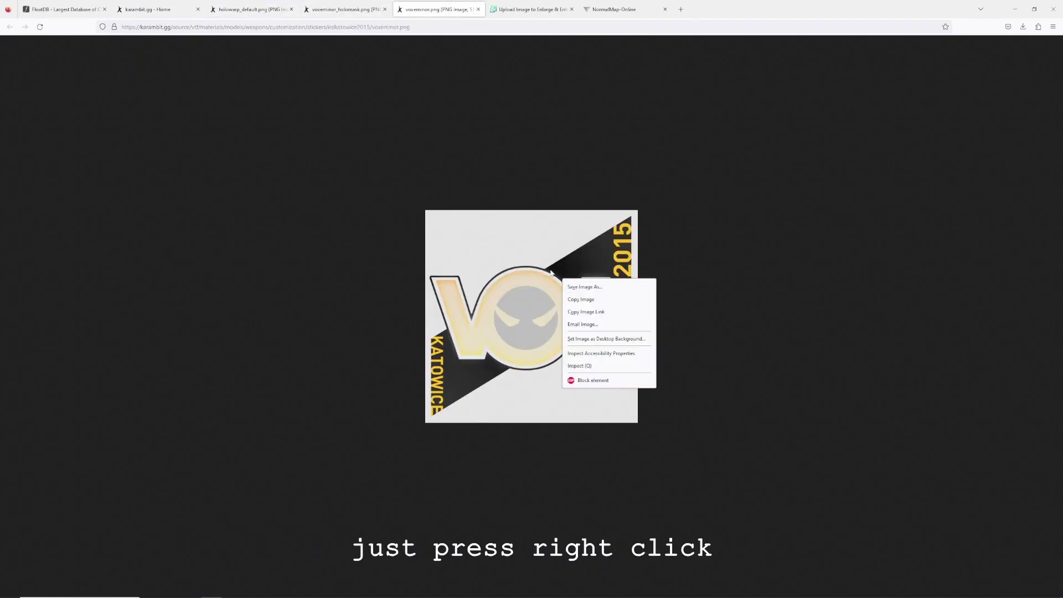
pyautogui.click(584, 287)
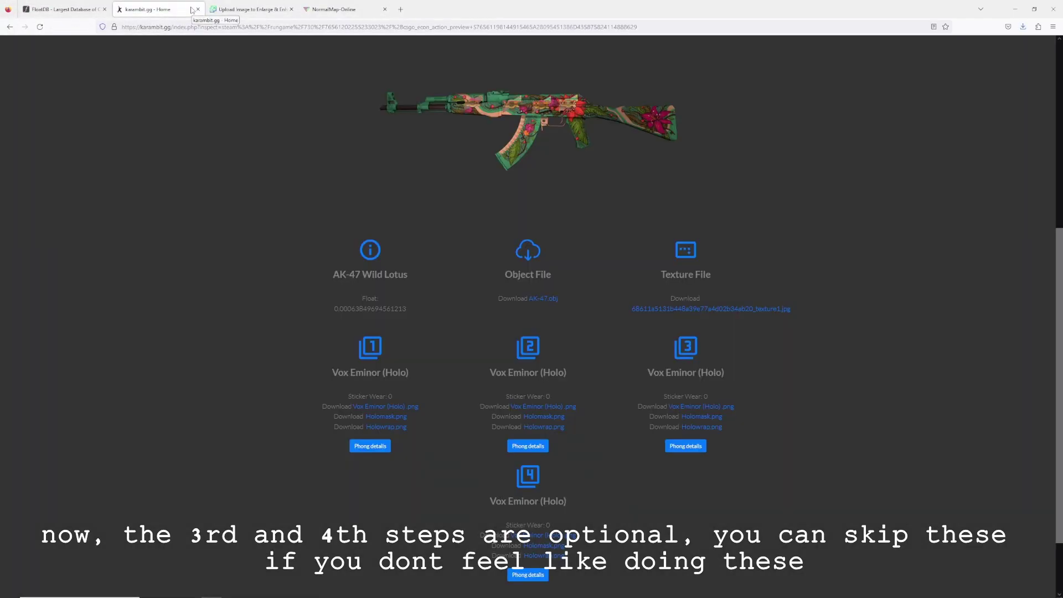
pyautogui.click(233, 9)
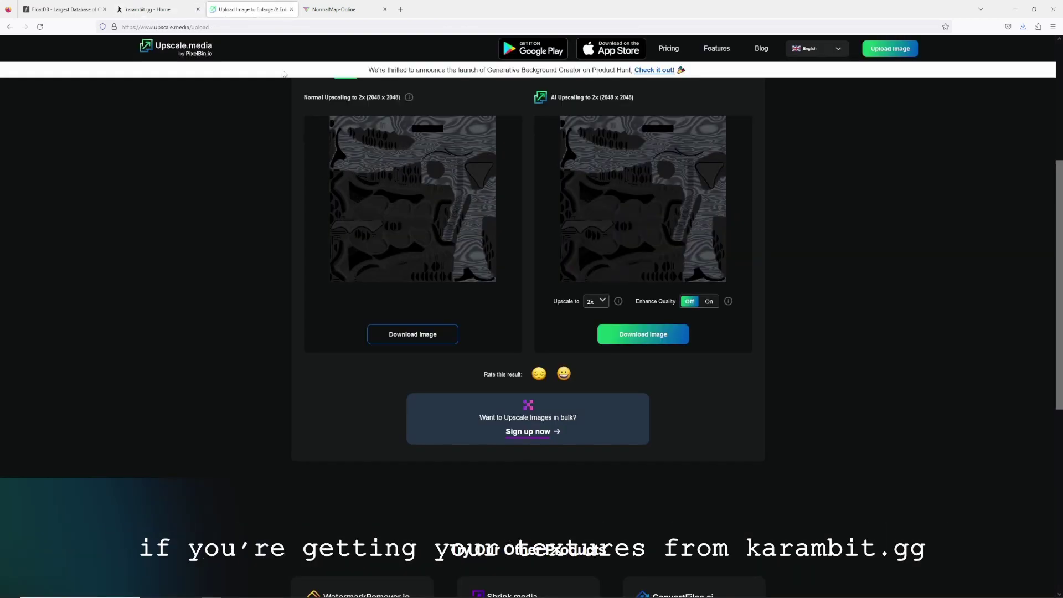
pyautogui.scroll(2, 429, 303)
pyautogui.click(170, 3)
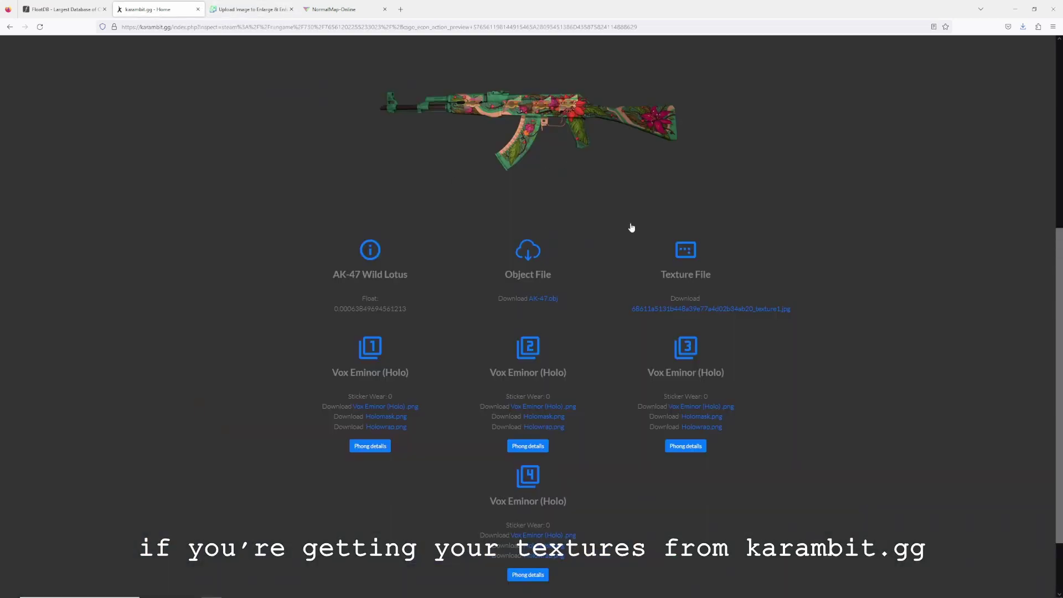
pyautogui.scroll(2, 630, 228)
pyautogui.scroll(3, 442, 225)
pyautogui.scroll(1, 443, 225)
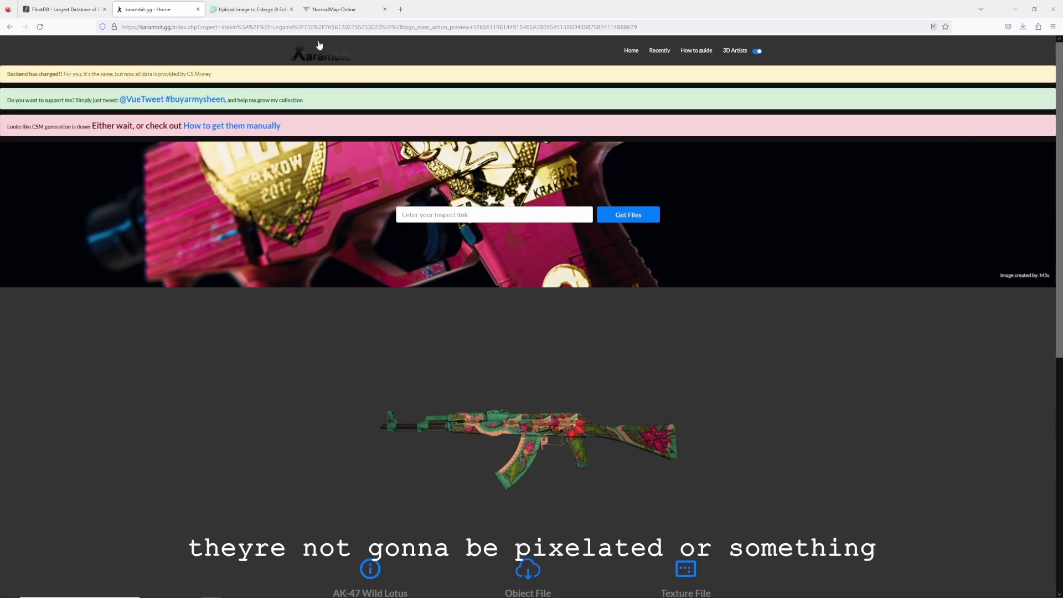
# - Upload the Wild Lotus texture to upscale.media, download the 2x AI-upscaled image, and show the available upscale factors
pyautogui.click(266, 10)
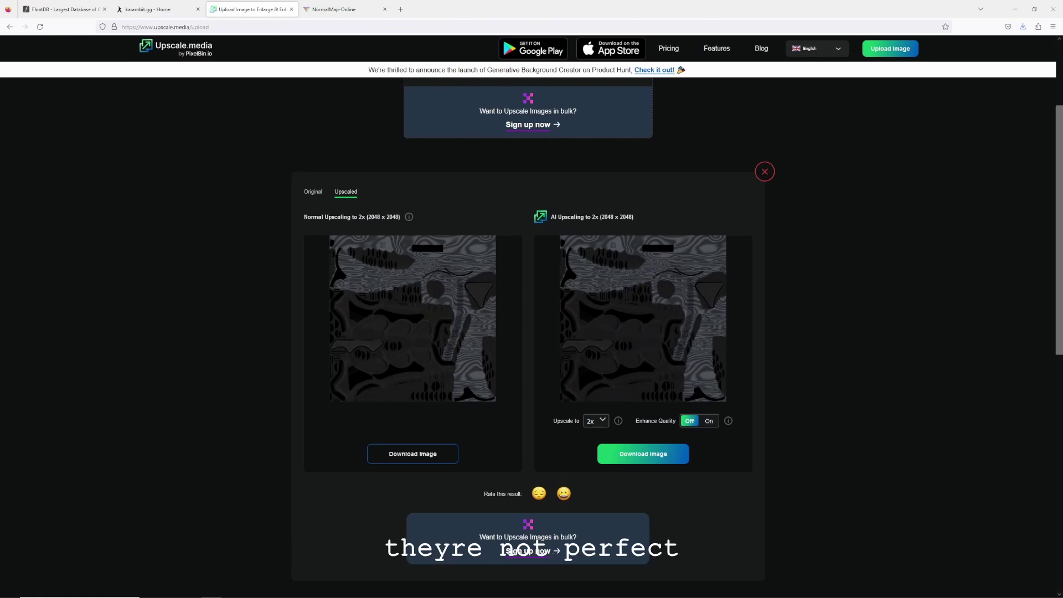
pyautogui.moveTo(1062, 409); pyautogui.dragTo(356, 374)
pyautogui.moveTo(356, 375); pyautogui.dragTo(356, 373)
pyautogui.click(637, 420)
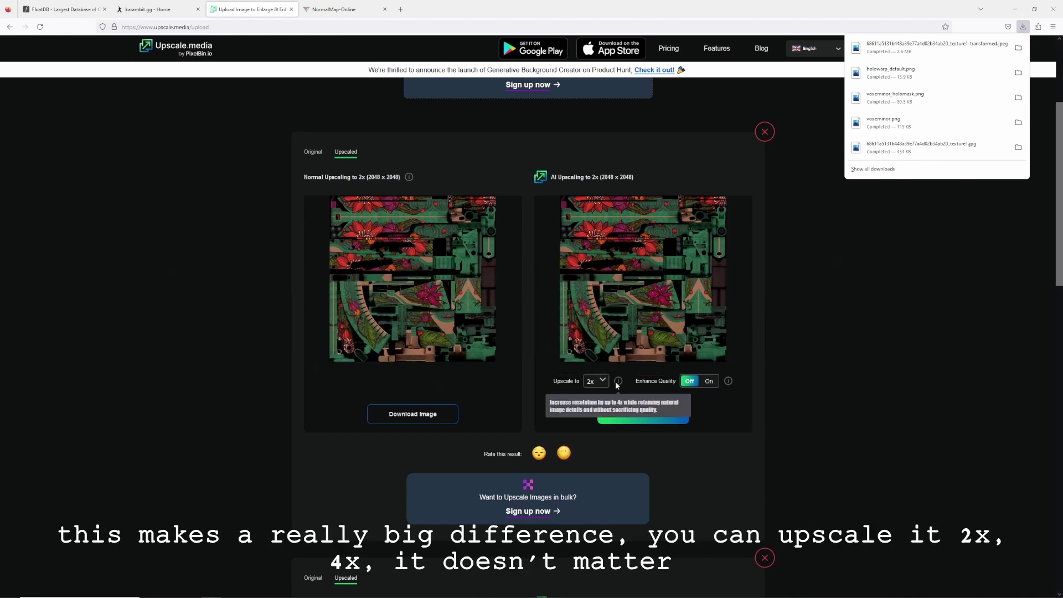
pyautogui.click(596, 381)
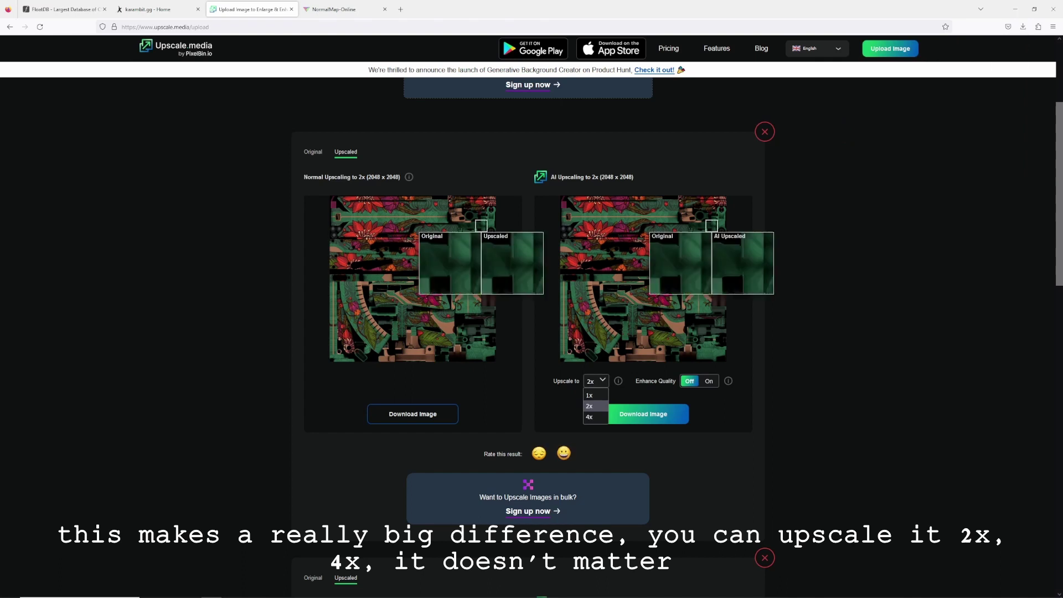
# - Switch to the NormalMap-Online website
pyautogui.click(344, 9)
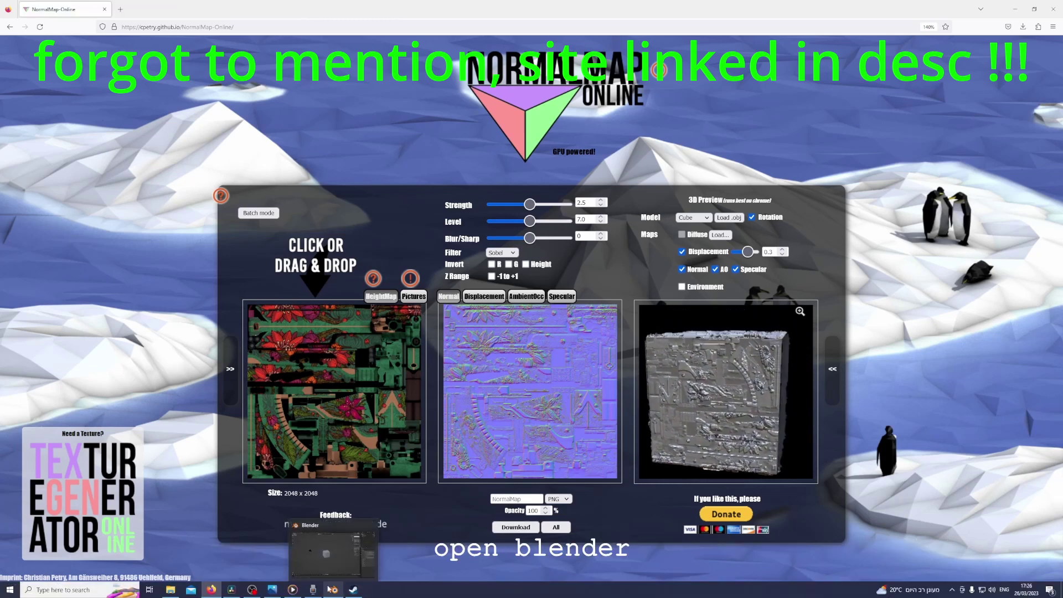
# - Switch to Blender, and look at its page in the Steam library
pyautogui.click(333, 589)
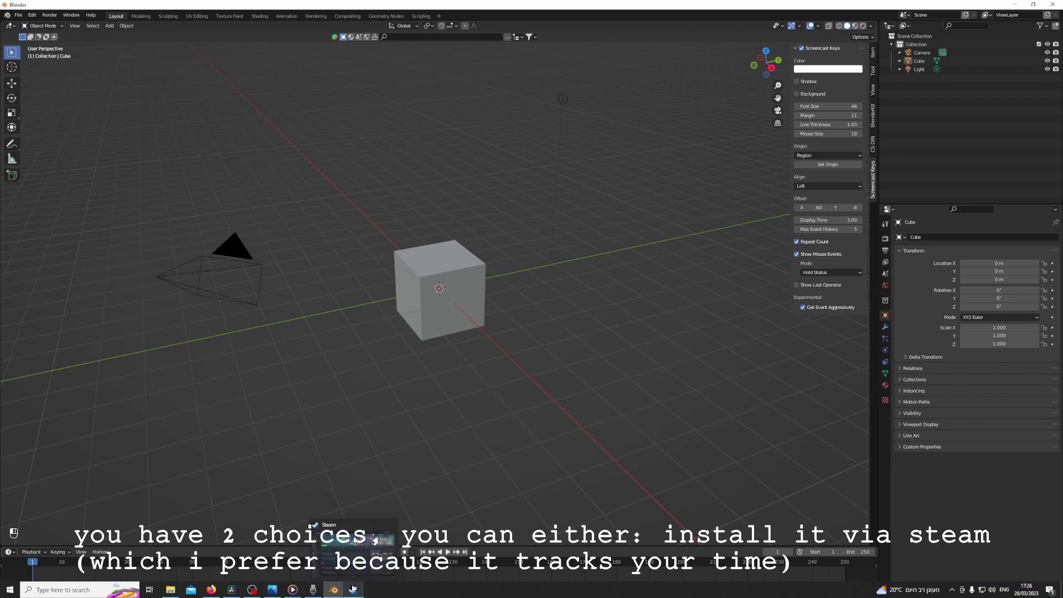
pyautogui.click(353, 590)
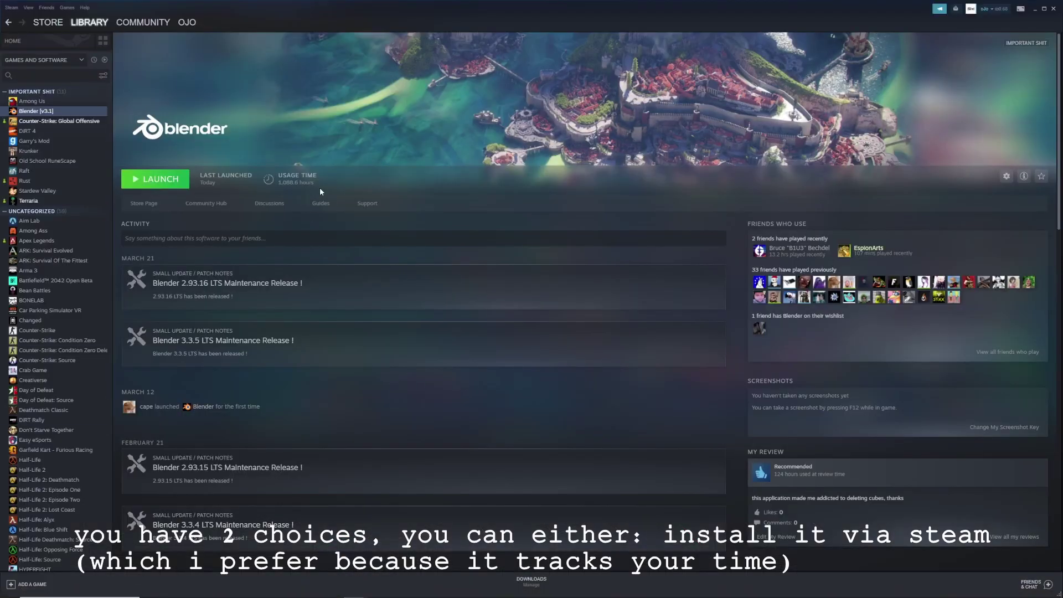
pyautogui.click(355, 589)
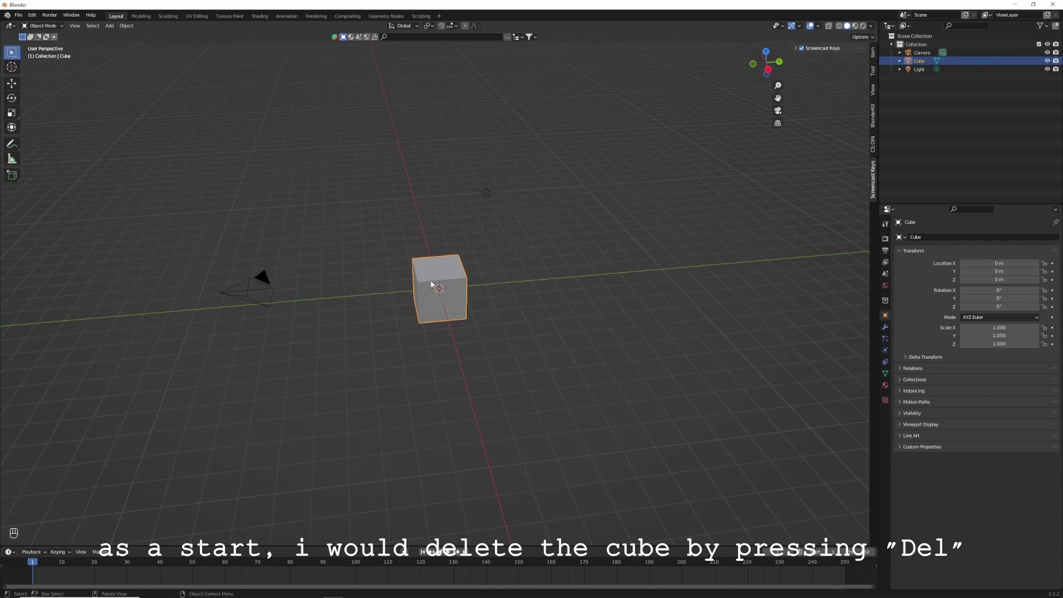
# - Delete the default cube, undo the deletion, and delete the cube again
pyautogui.press('Delete')
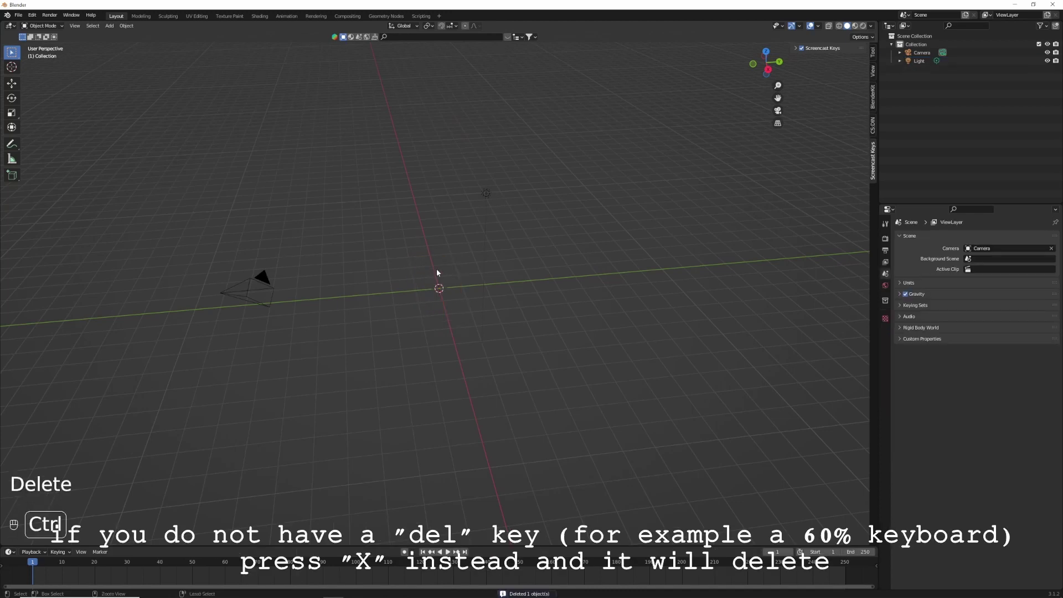
pyautogui.hotkey('ctrl', 'z')
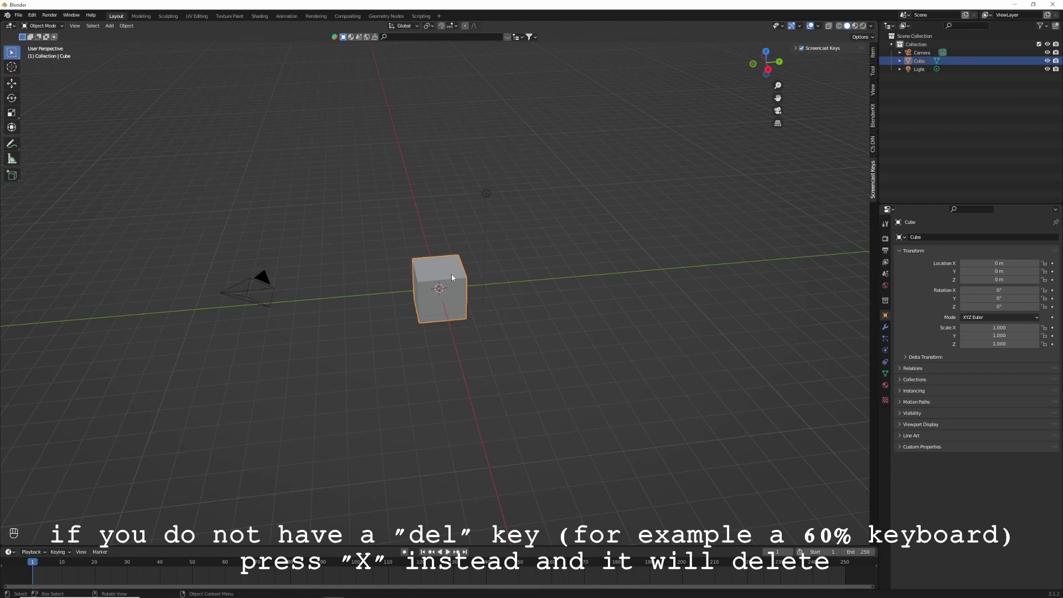
pyautogui.press('x')
pyautogui.click(451, 276)
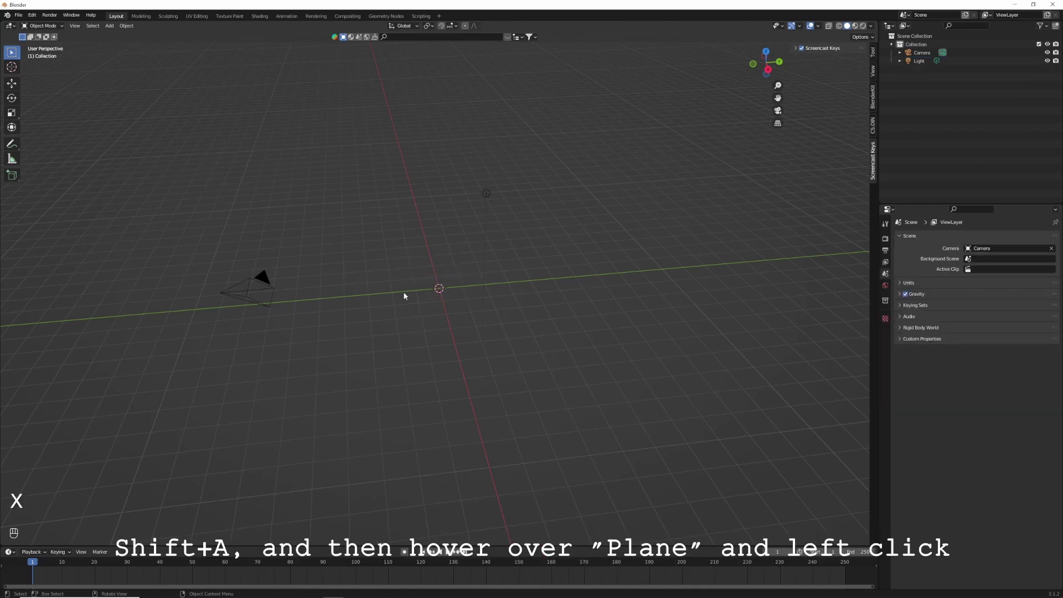
# - Add a mesh plane at the scene's origin
pyautogui.hotkey('shift', 'a')
pyautogui.moveTo(443, 261)
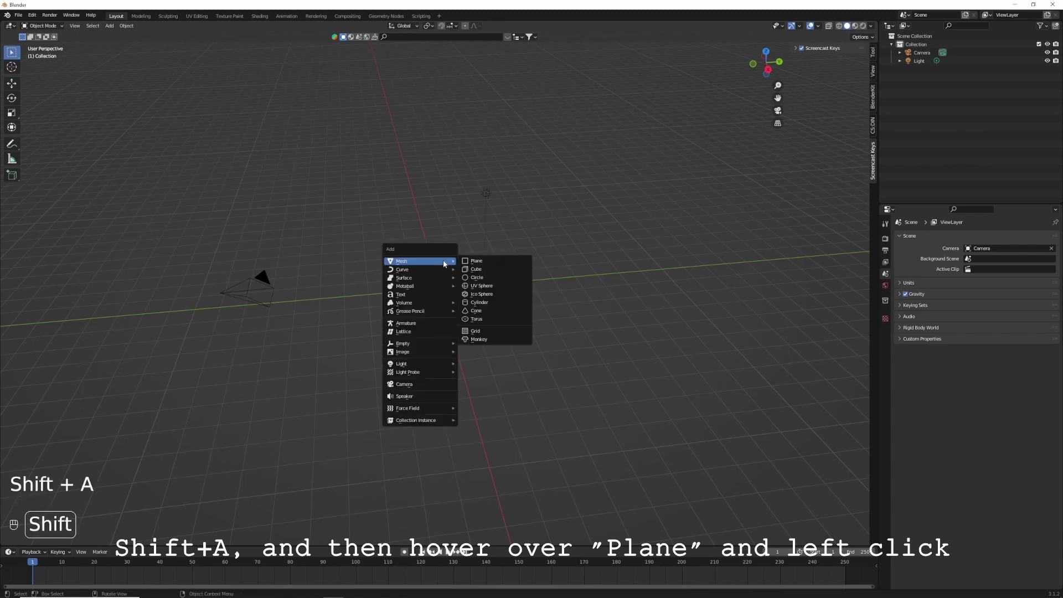
pyautogui.click(480, 266)
# - Scale the plane up uniformly to about 7.94 and deselect it
pyautogui.scroll(4, 487, 271)
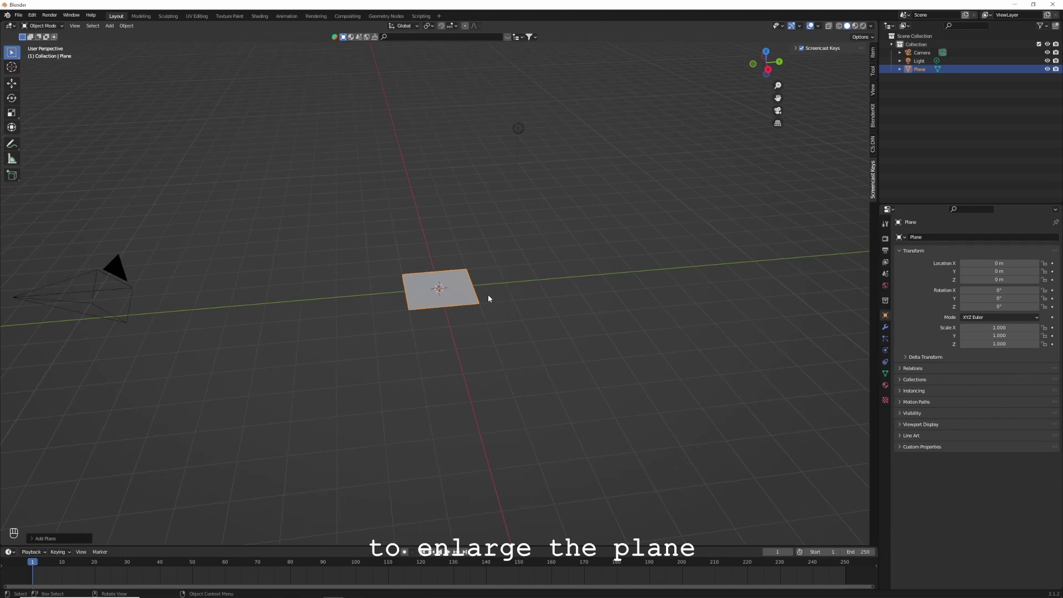
pyautogui.scroll(-3, 489, 298)
pyautogui.press('s')
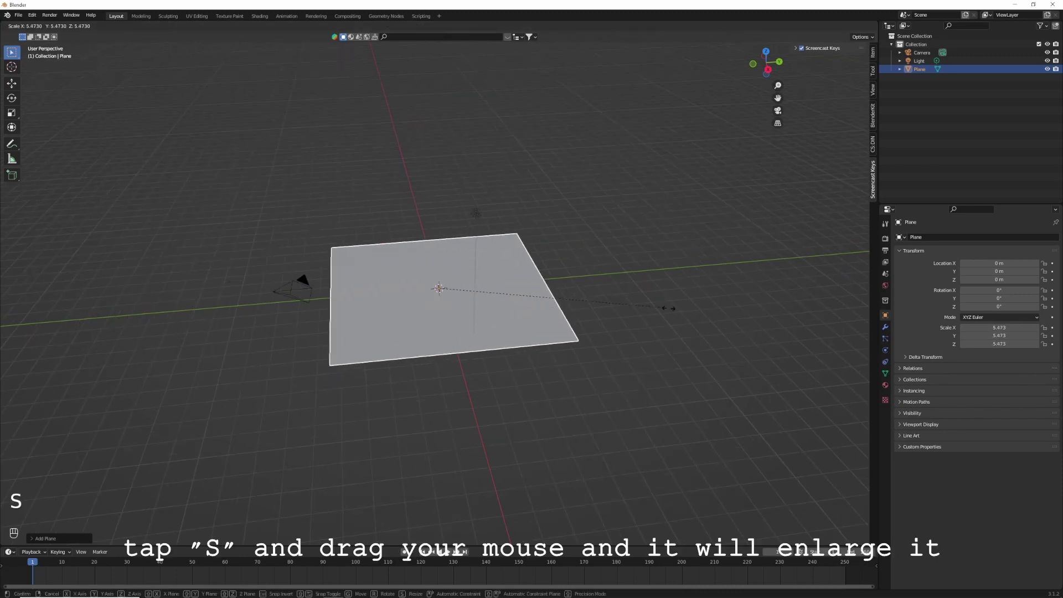
pyautogui.click(767, 339)
pyautogui.moveTo(767, 63); pyautogui.dragTo(704, 64)
pyautogui.moveTo(439, 293); pyautogui.dragTo(419, 302, button='middle')
pyautogui.click(731, 201)
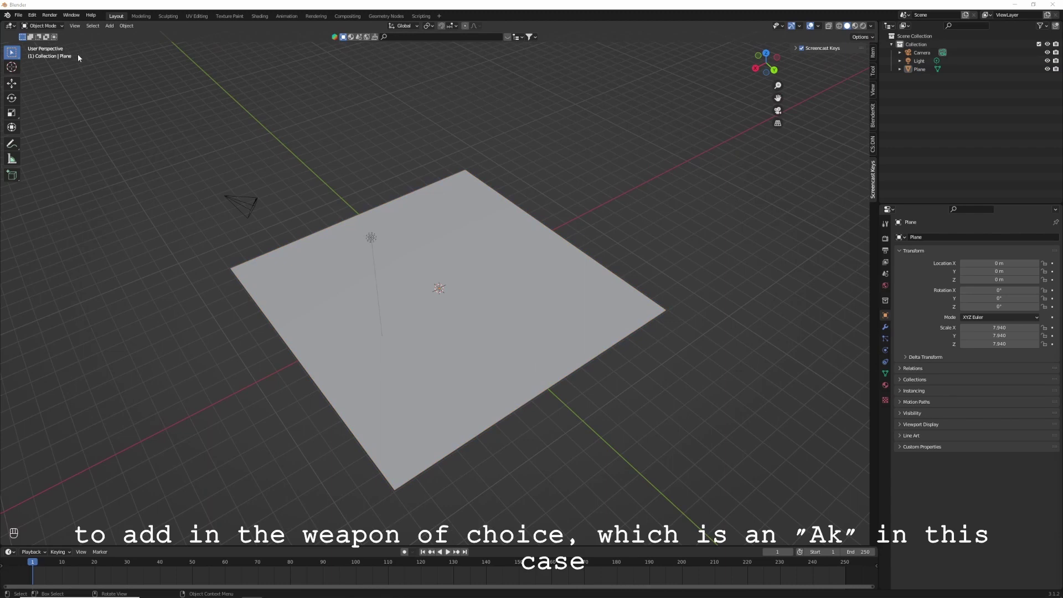
# - Import the Wavefront model ak-47.obj from the Downloads folder
pyautogui.click(19, 15)
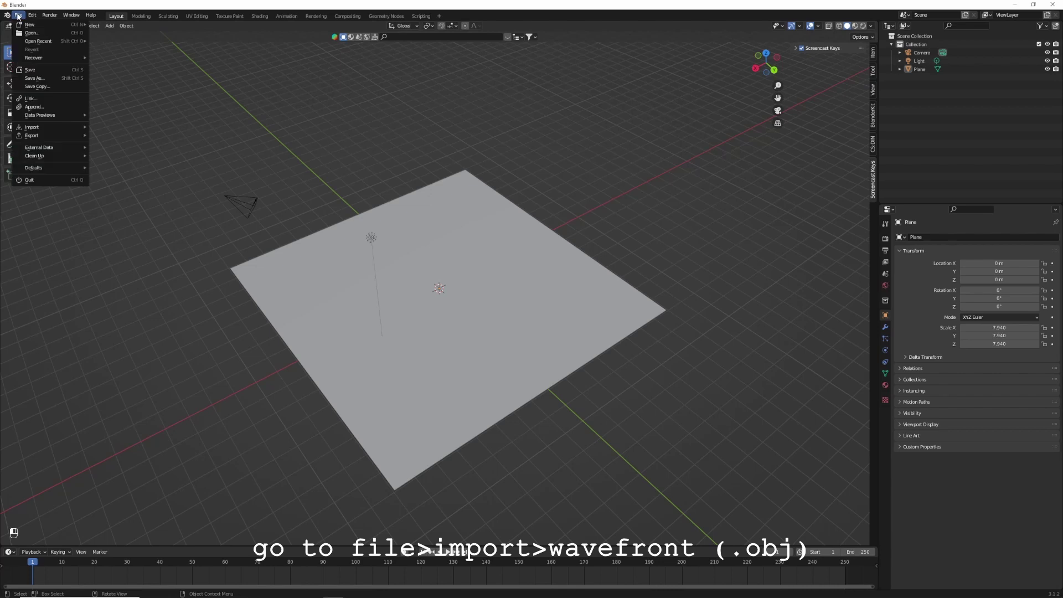
pyautogui.moveTo(42, 127)
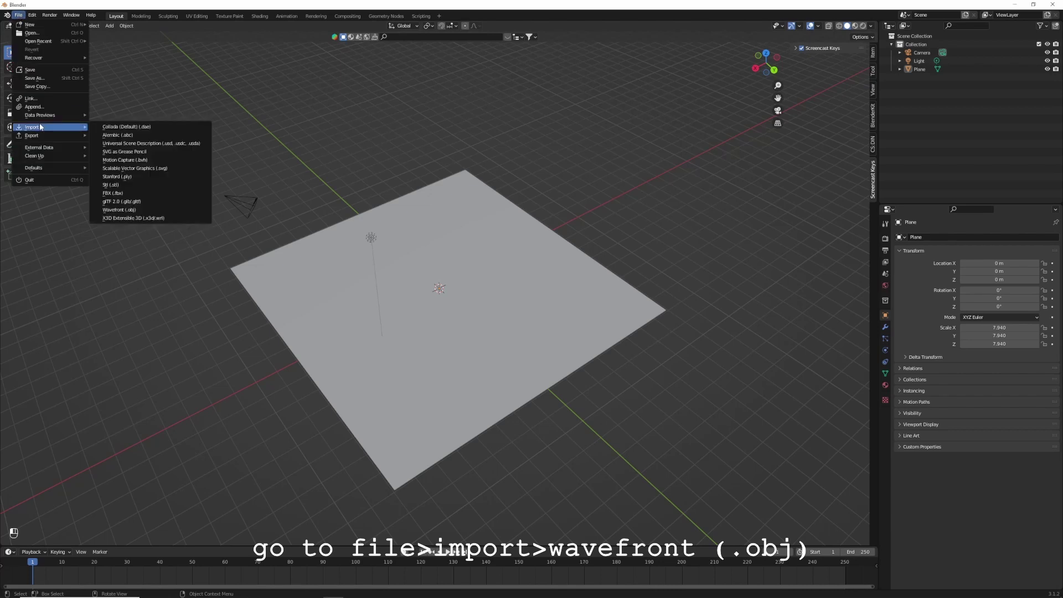
pyautogui.click(133, 210)
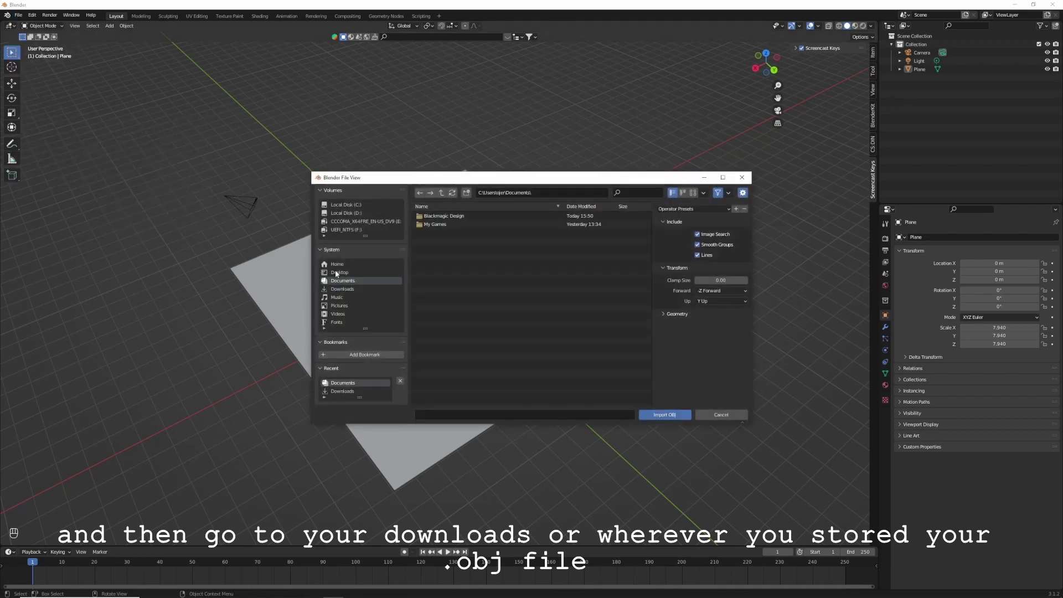
pyautogui.click(346, 289)
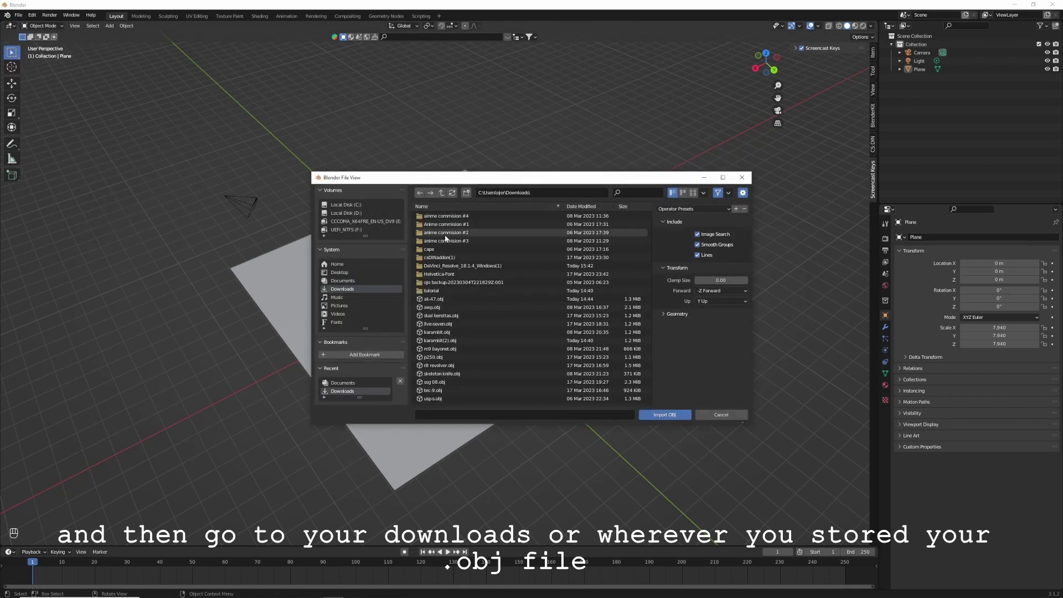
pyautogui.doubleClick(442, 301)
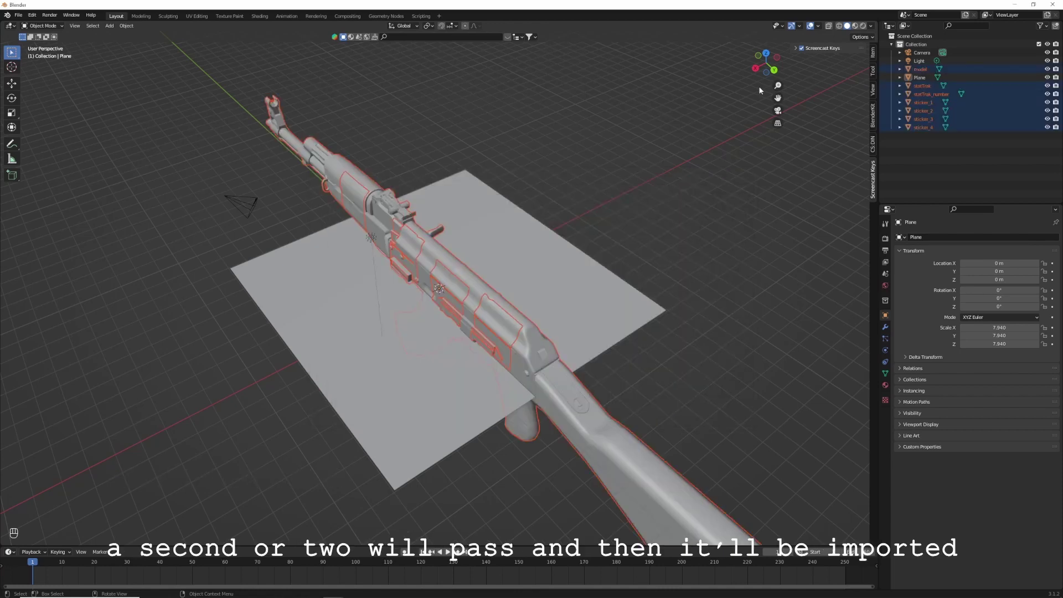
# - From the camera's view, scale all the imported AK-47 parts down uniformly to about 0.2 so the gun fits the frame
pyautogui.moveTo(443, 299); pyautogui.dragTo(517, 225, button='middle')
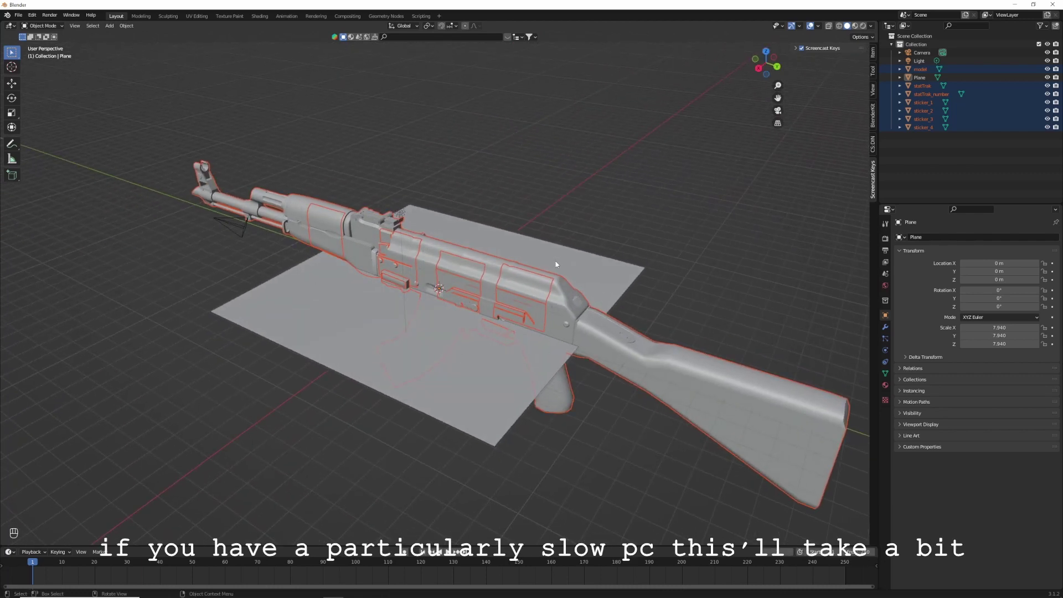
pyautogui.scroll(3, 557, 264)
pyautogui.moveTo(725, 66); pyautogui.dragTo(759, 64, button='middle')
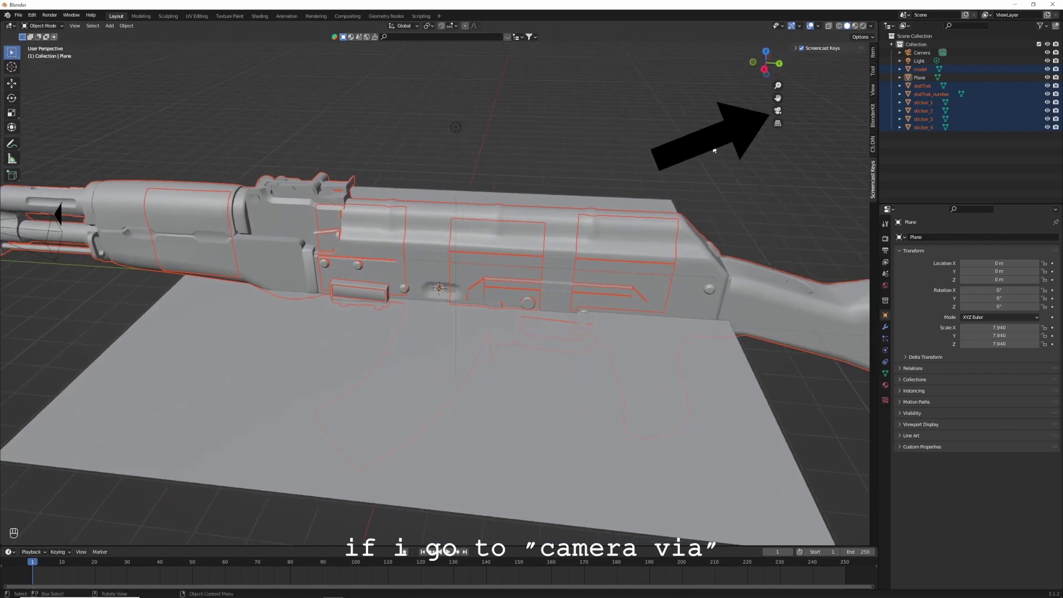
pyautogui.click(778, 110)
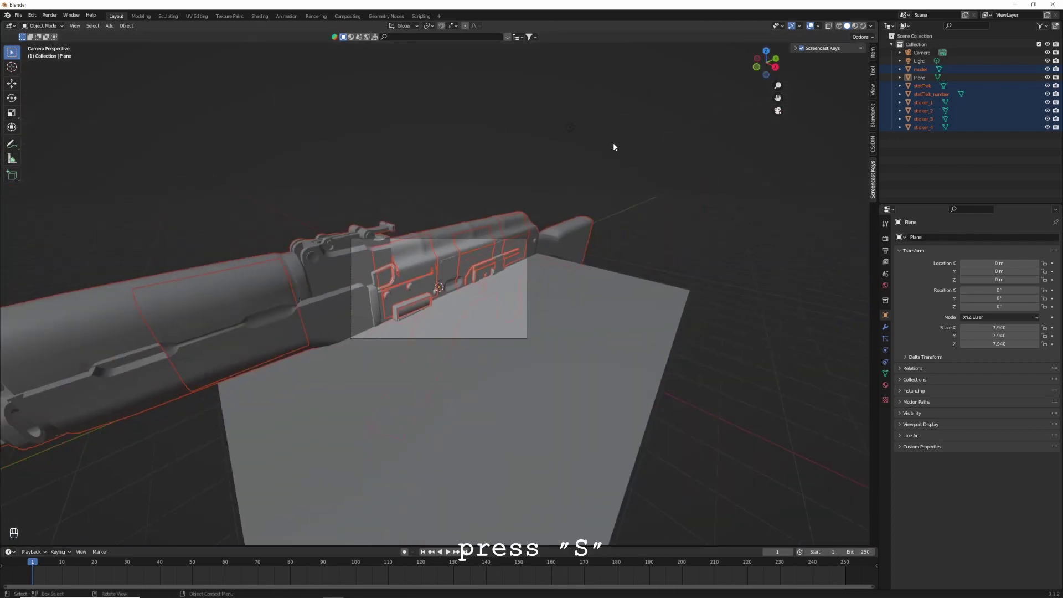
pyautogui.press('s')
pyautogui.scroll(2, 473, 234)
pyautogui.press('s')
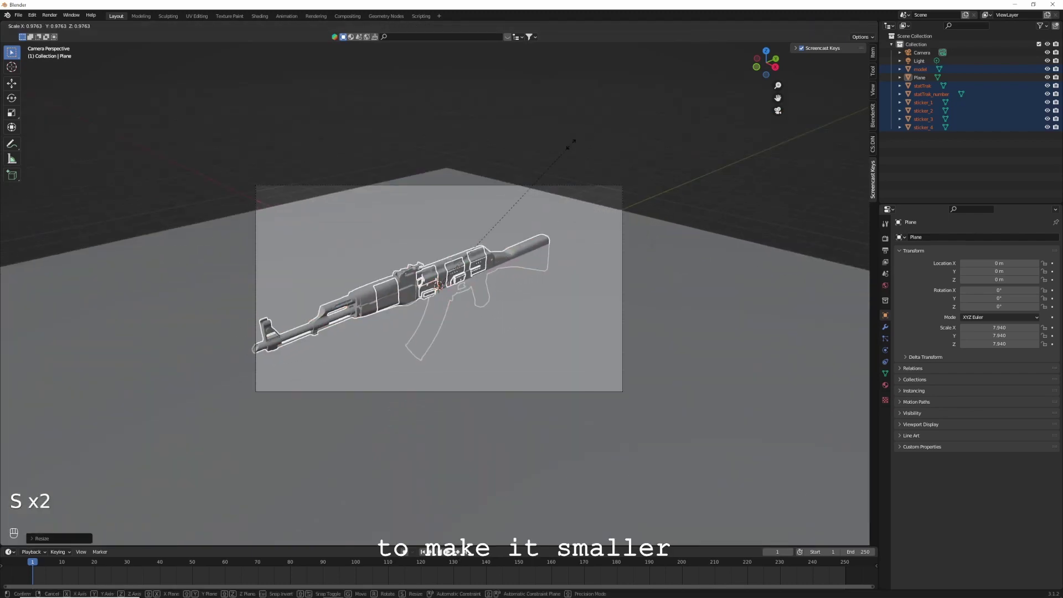
pyautogui.click(573, 141)
# - Leave the camera view, try a free rotation of the AK-47, and undo that rotation
pyautogui.click(778, 110)
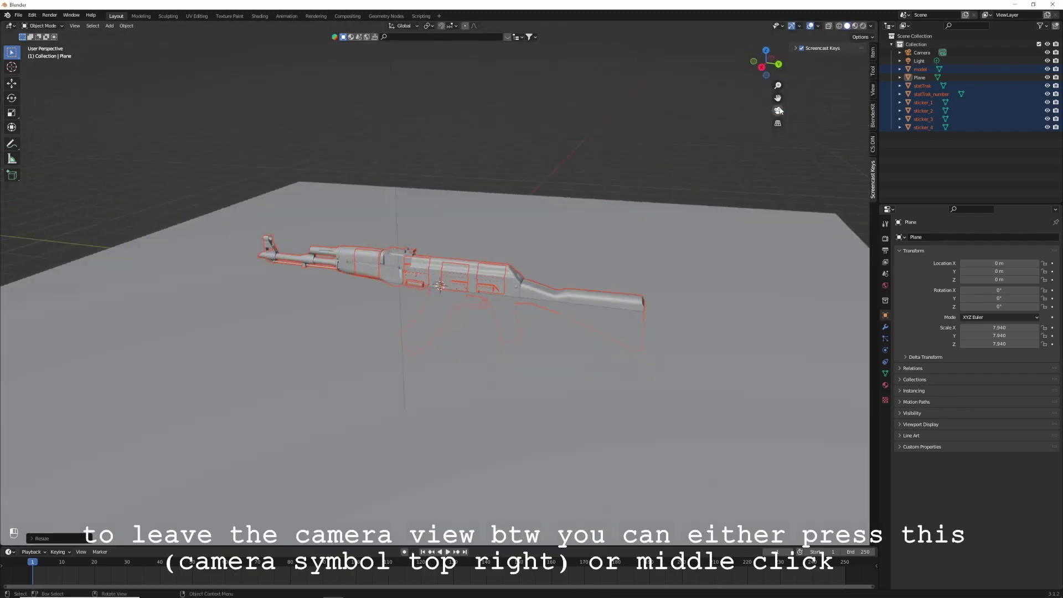
pyautogui.click(779, 110)
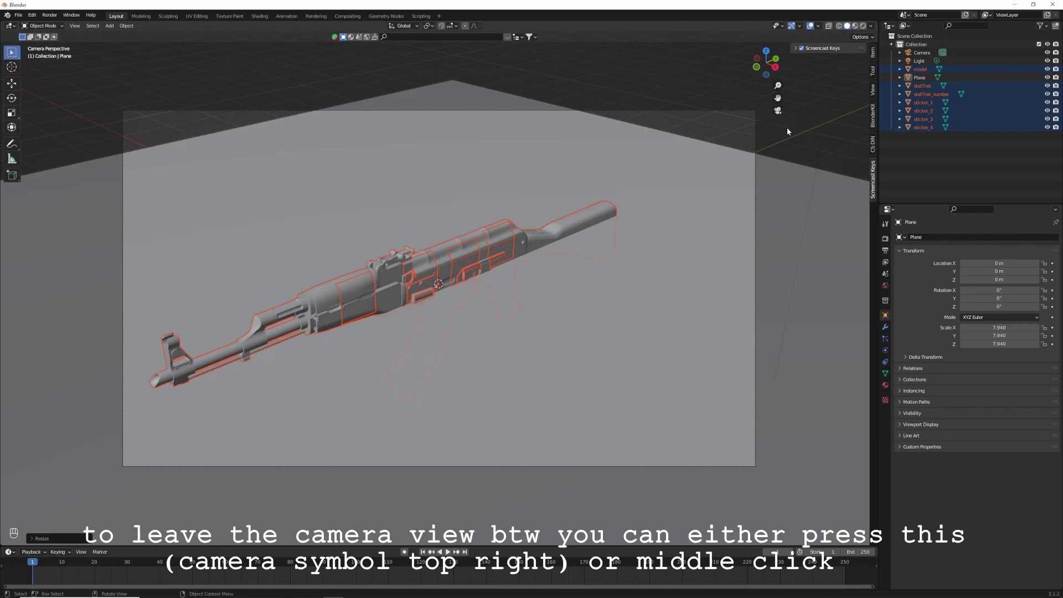
pyautogui.moveTo(788, 131); pyautogui.dragTo(725, 137, button='middle')
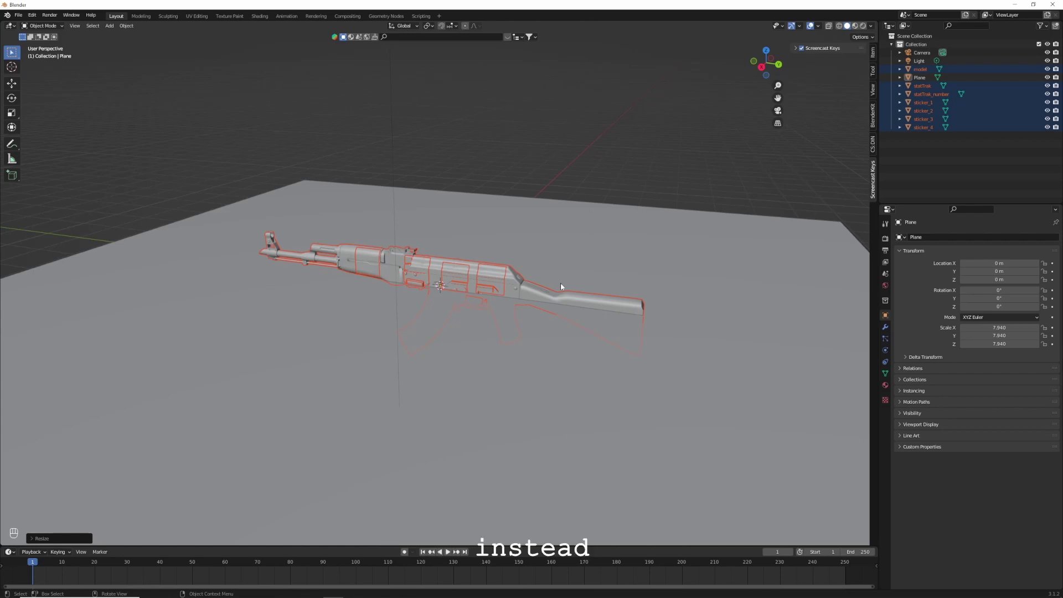
pyautogui.moveTo(766, 63); pyautogui.dragTo(708, 85)
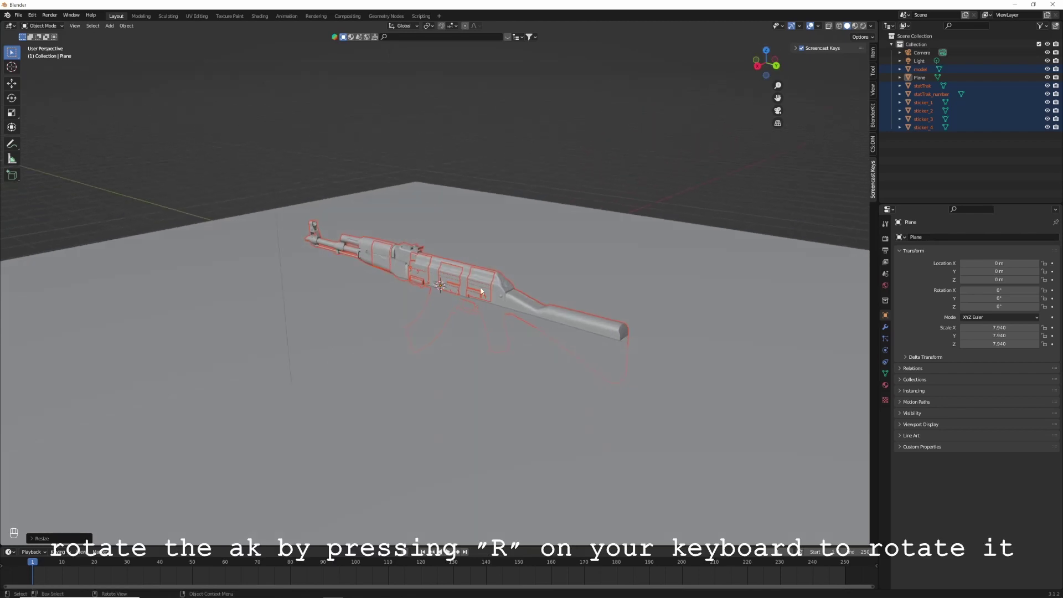
pyautogui.press('r')
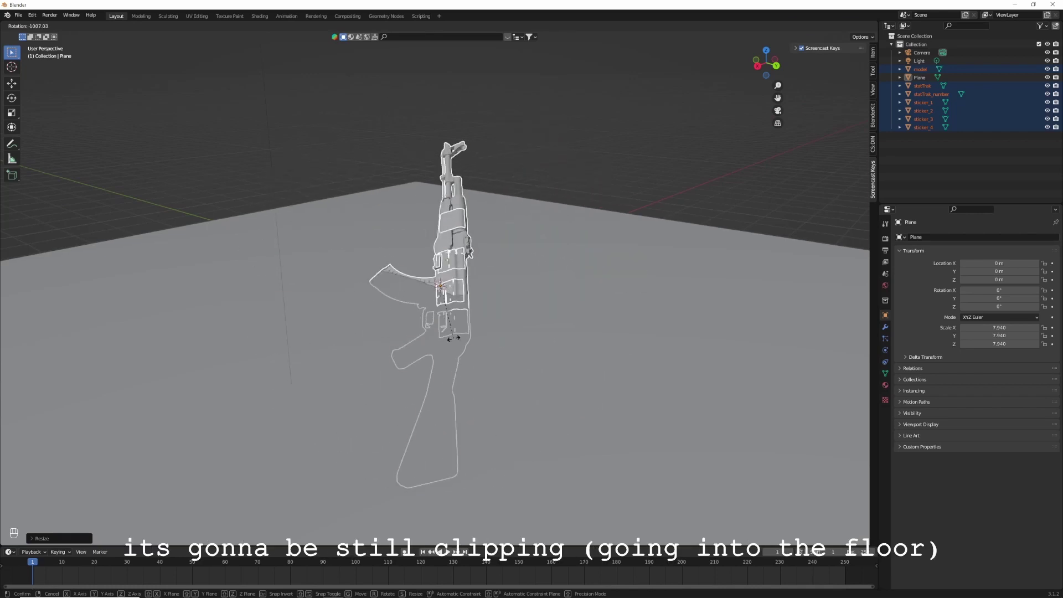
pyautogui.click(453, 339)
pyautogui.hotkey('ctrl', 'z')
pyautogui.hotkey('ctrl', 'x')
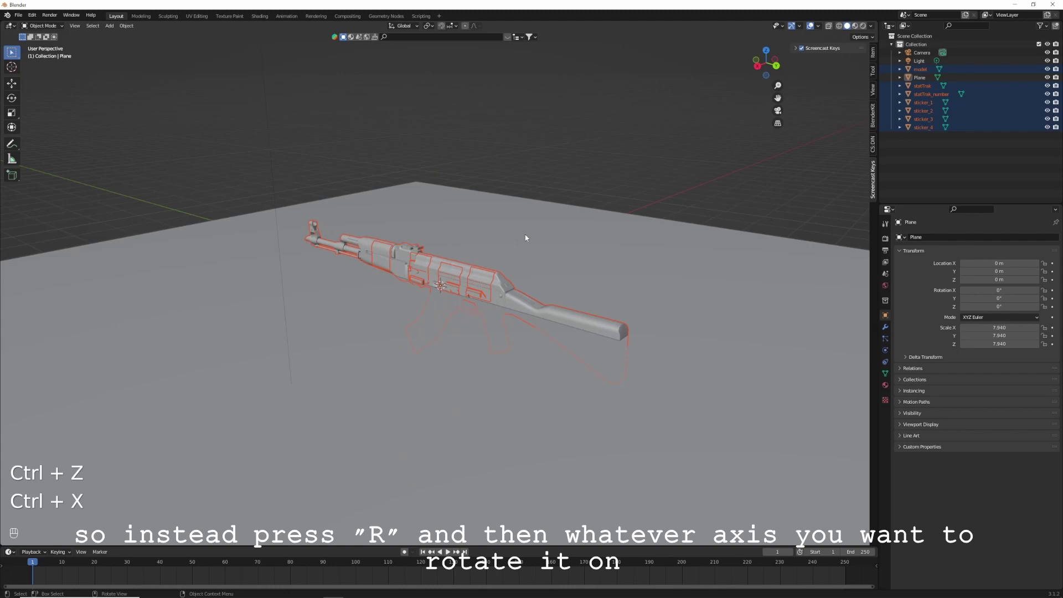
# - Try rotating the AK-47 by -90° about the global Y axis, inspect how it lies, and undo the rotation
pyautogui.press('r')
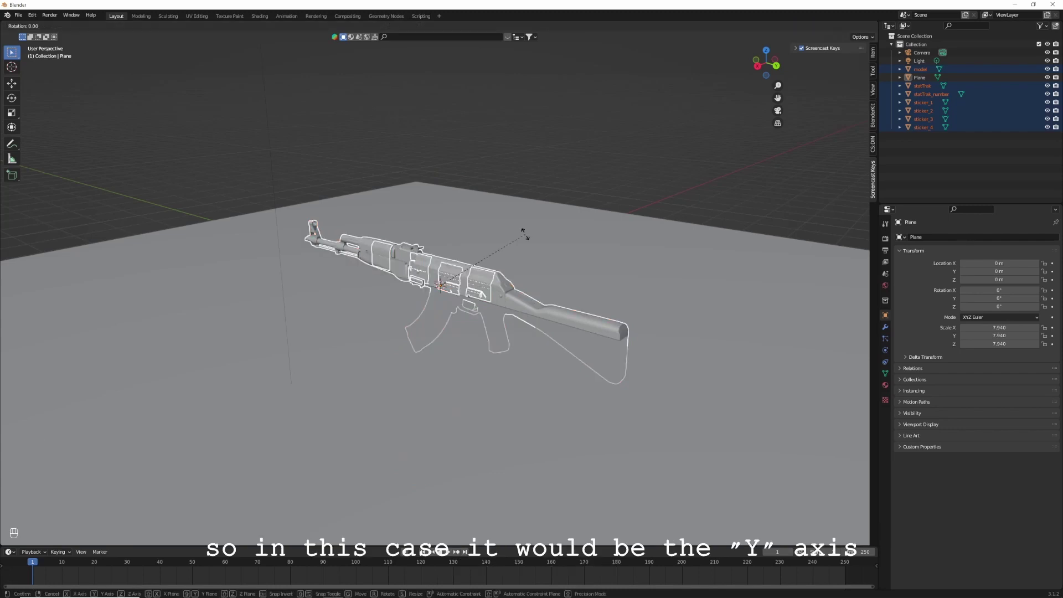
pyautogui.write('y')
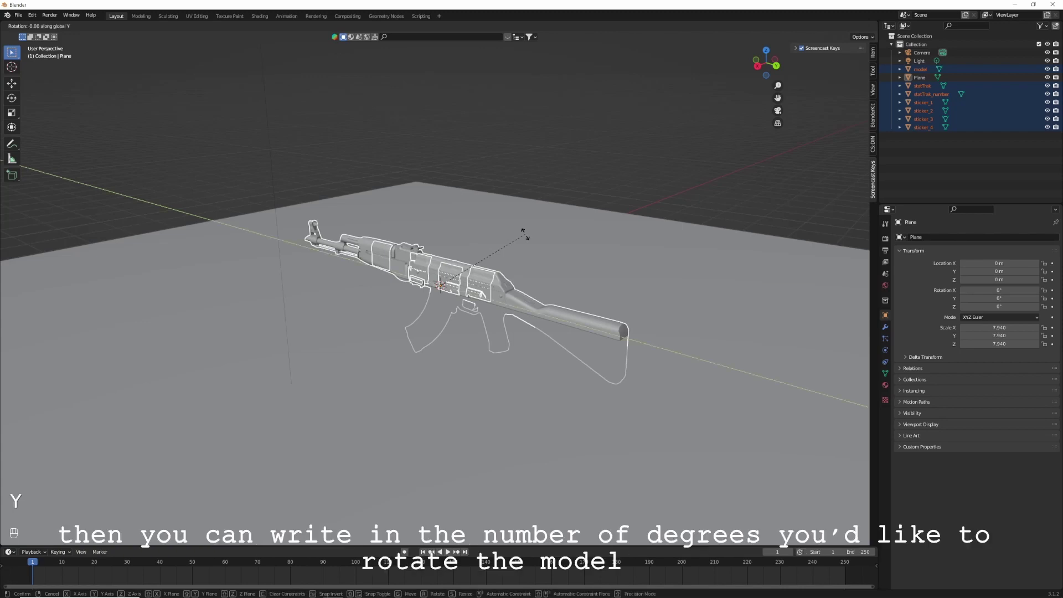
pyautogui.write('-90')
pyautogui.press('Return')
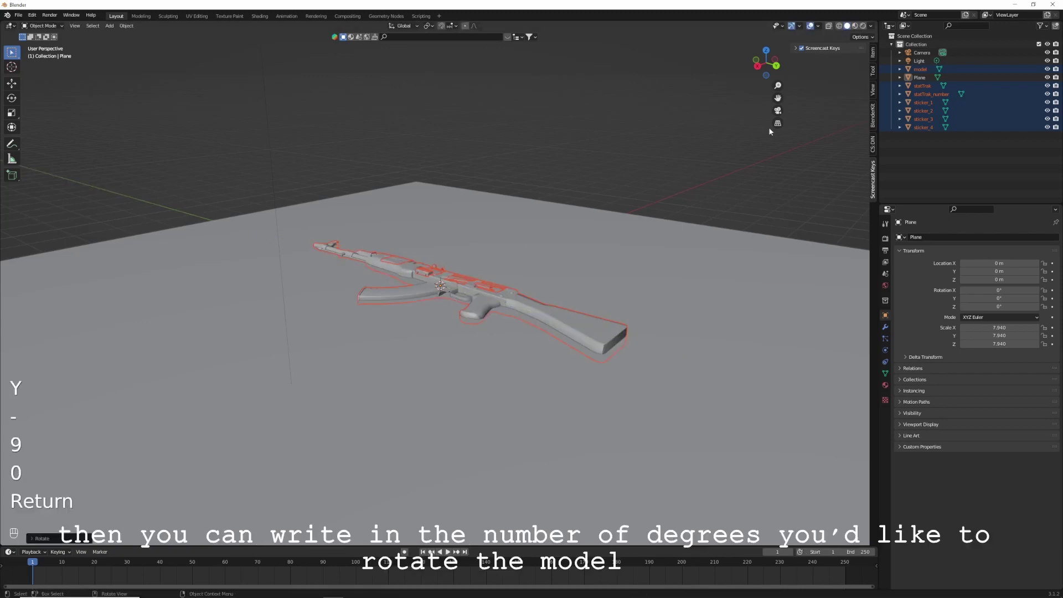
pyautogui.moveTo(767, 63); pyautogui.dragTo(743, 65)
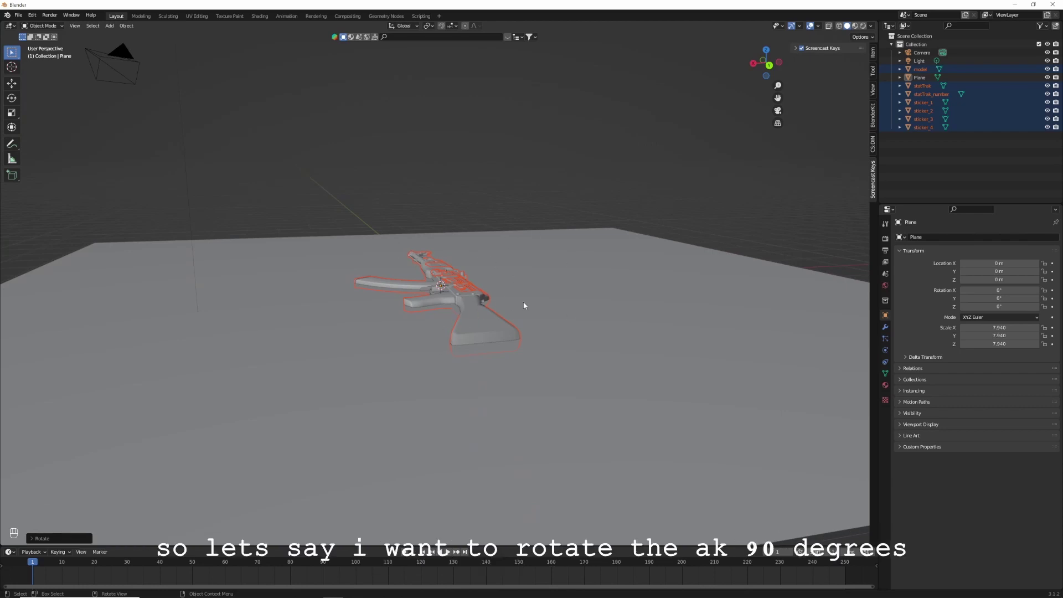
pyautogui.hotkey('ctrl', 'z')
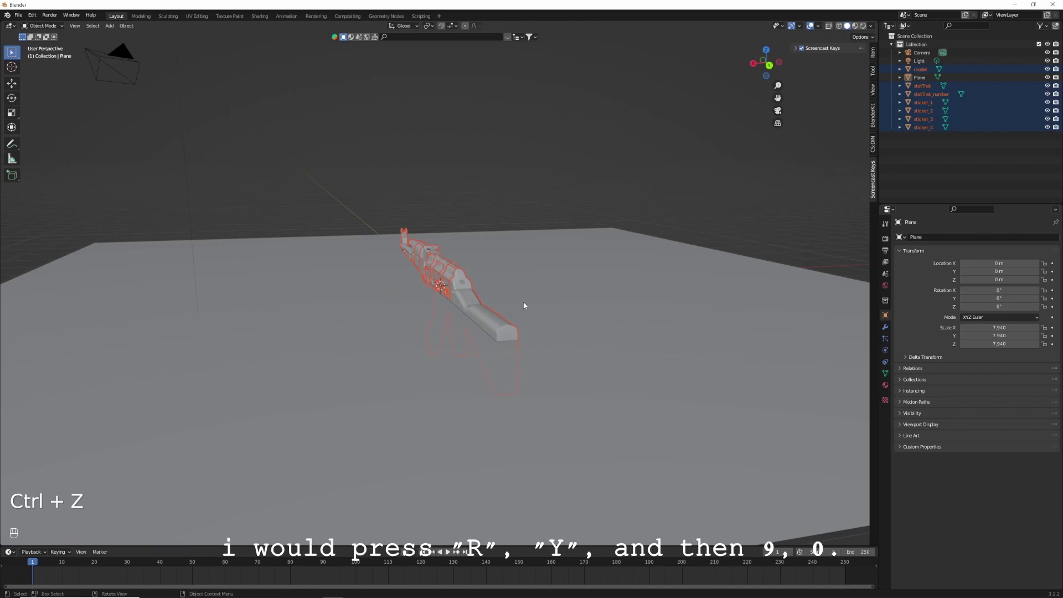
# - Try rotating the AK-47 by 90° about the global Y axis, and undo the rotation
pyautogui.press('r')
pyautogui.write('y')
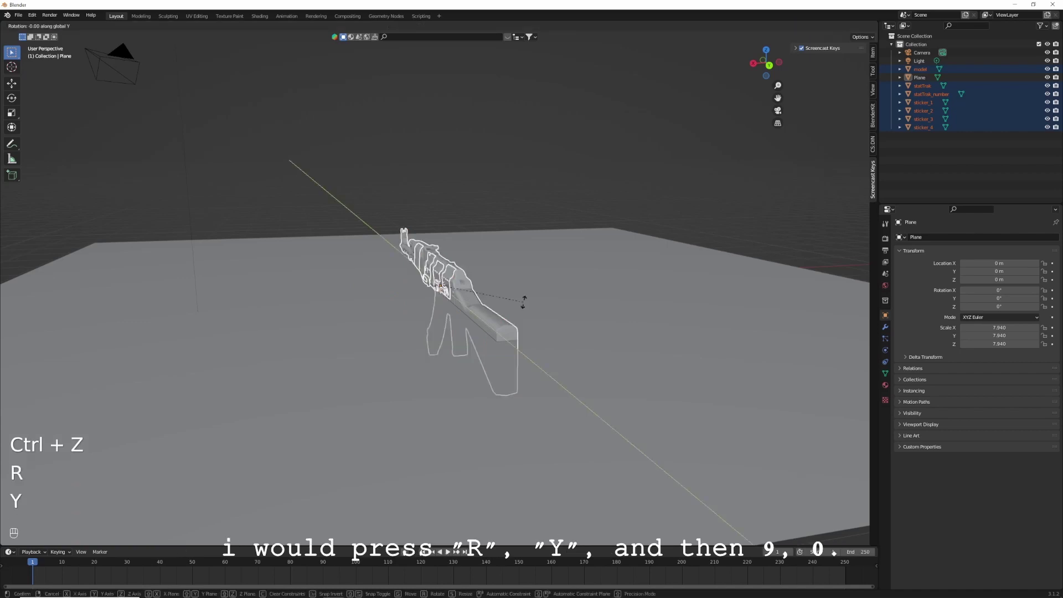
pyautogui.write('90')
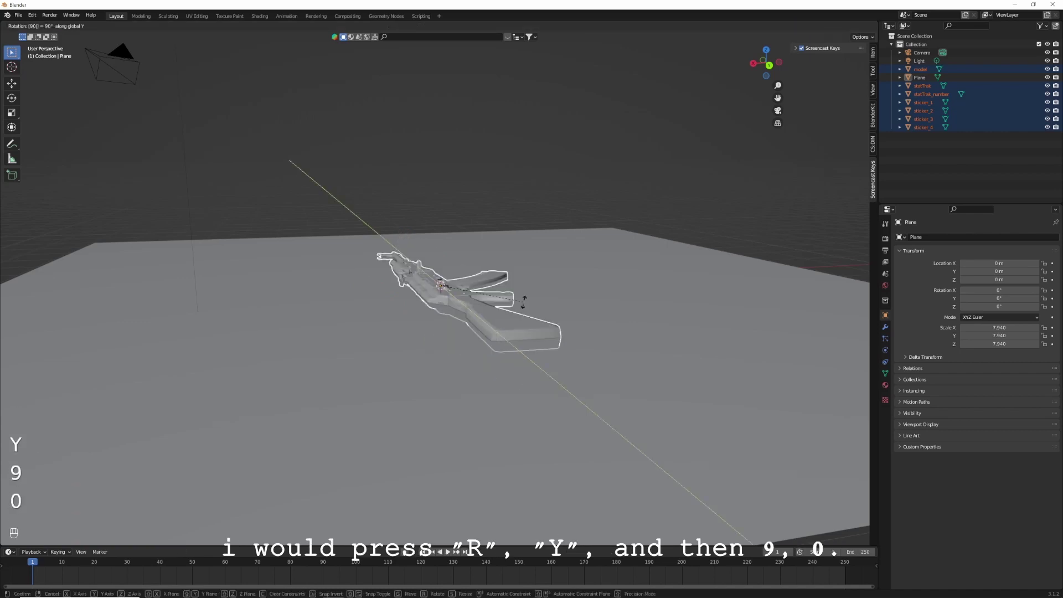
pyautogui.press('Return')
pyautogui.hotkey('ctrl', 'z')
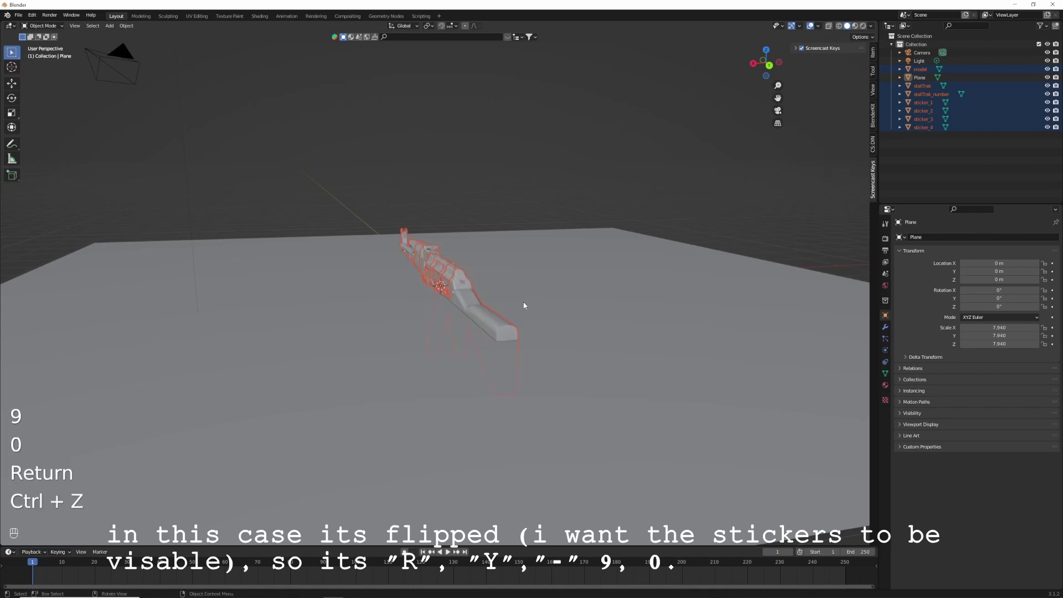
# - Rotate all the AK-47 parts by -90° about the global Y axis so the sticker side faces up
pyautogui.press('r')
pyautogui.press('y')
pyautogui.press('-')
pyautogui.write('90')
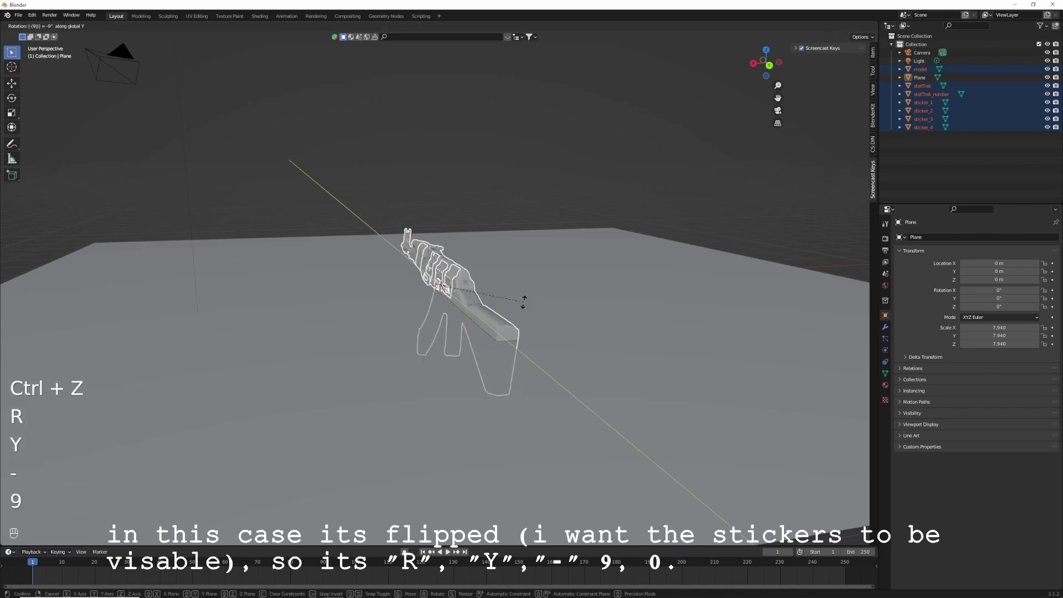
pyautogui.press('Return')
# - Look through the camera and lower the ground plane along Z by about 0.14 m so it clears the AK-47
pyautogui.press('KP_0')
pyautogui.click(582, 171)
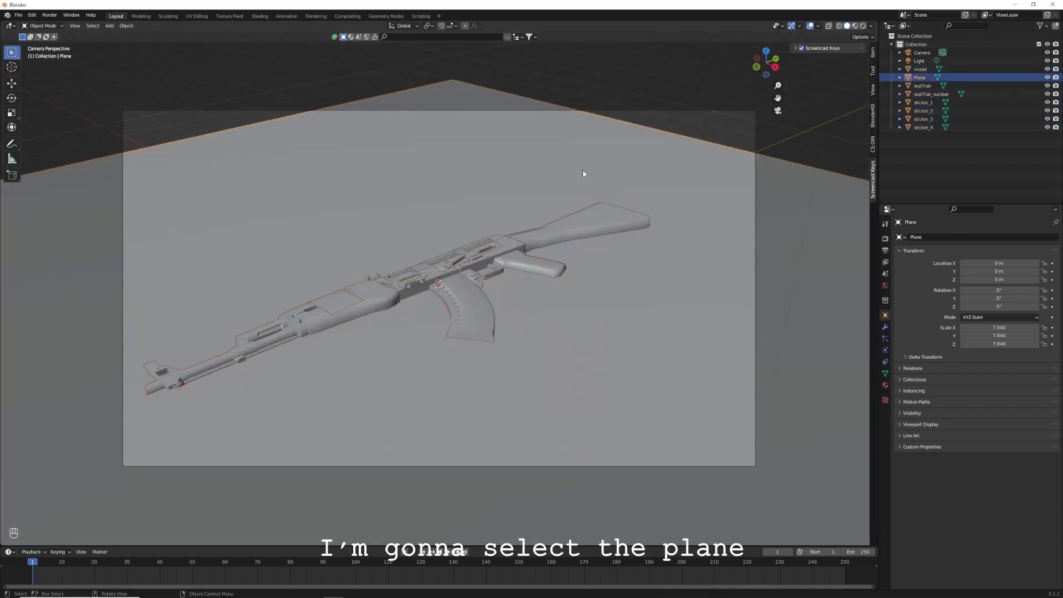
pyautogui.press('g')
pyautogui.press('z')
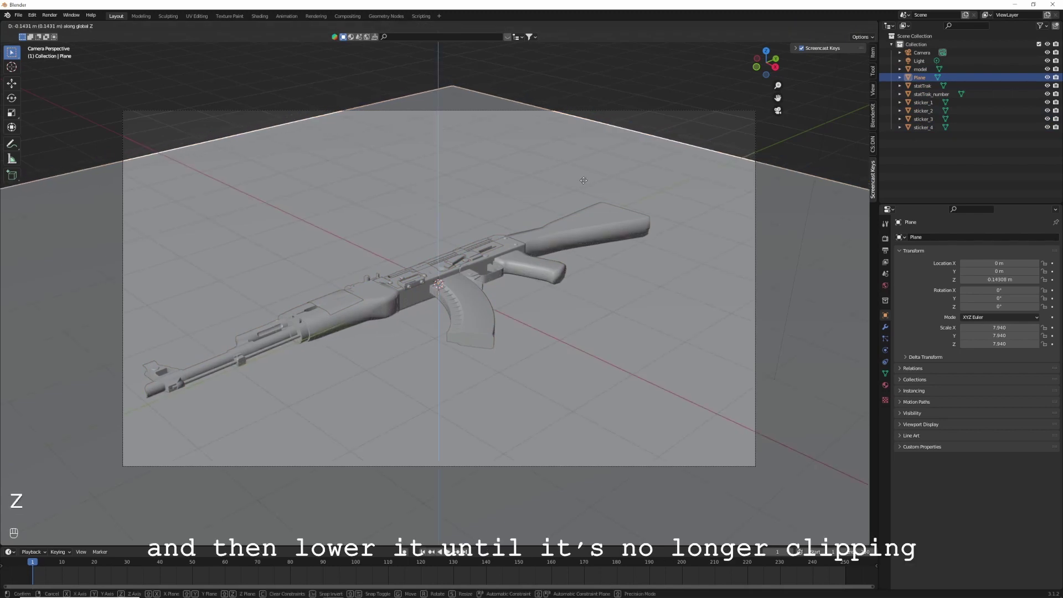
pyautogui.click(584, 182)
# - Frame the whole AK-47 by rotating the camera to about 50.3°, -2.61°, 59.1° and moving it to about 6.73, -4.85, 6.51 m
pyautogui.click(694, 113)
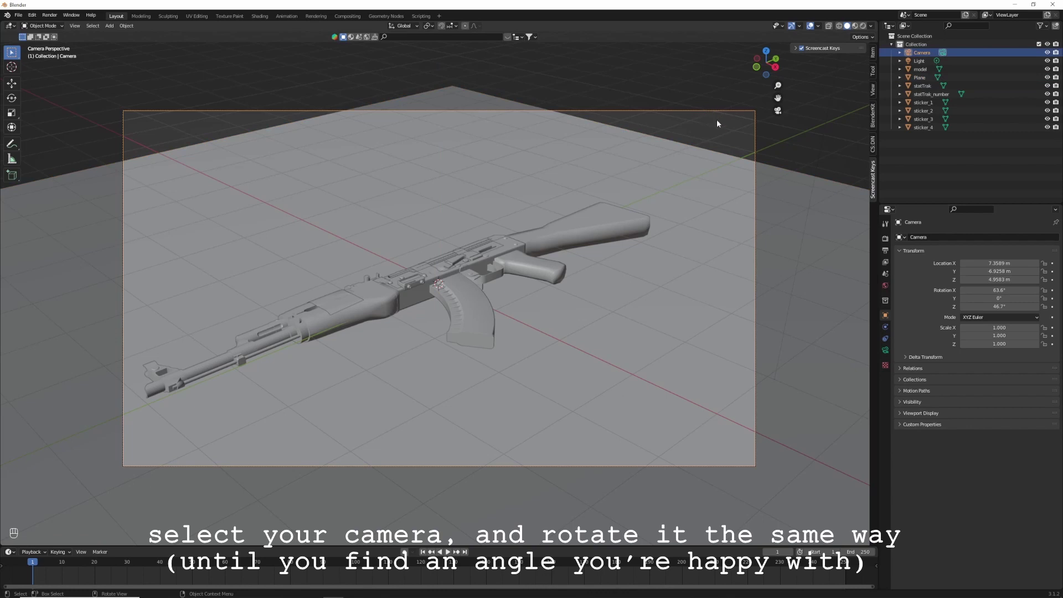
pyautogui.press('r')
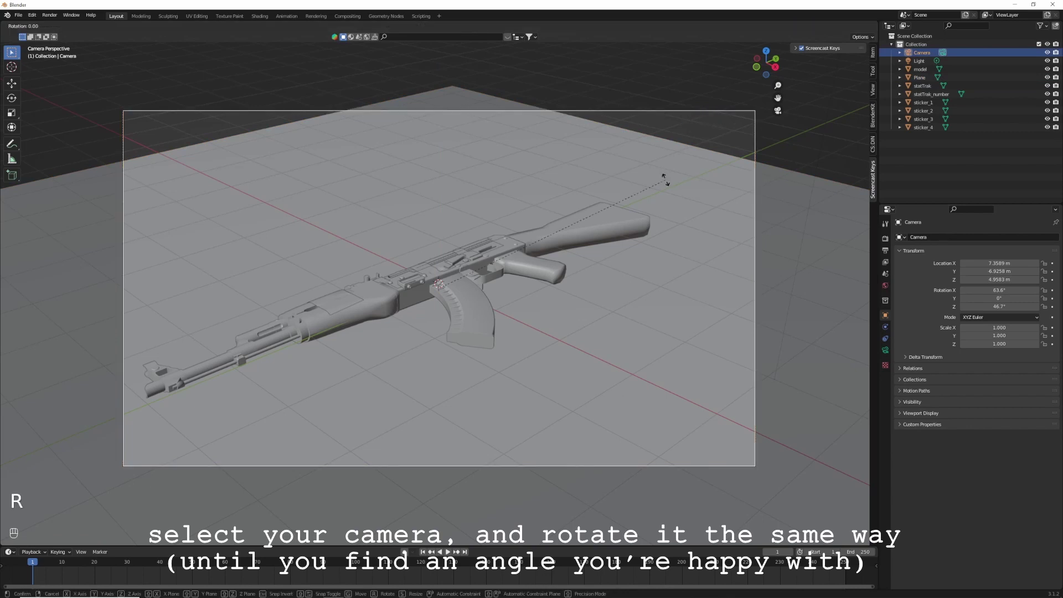
pyautogui.press('y')
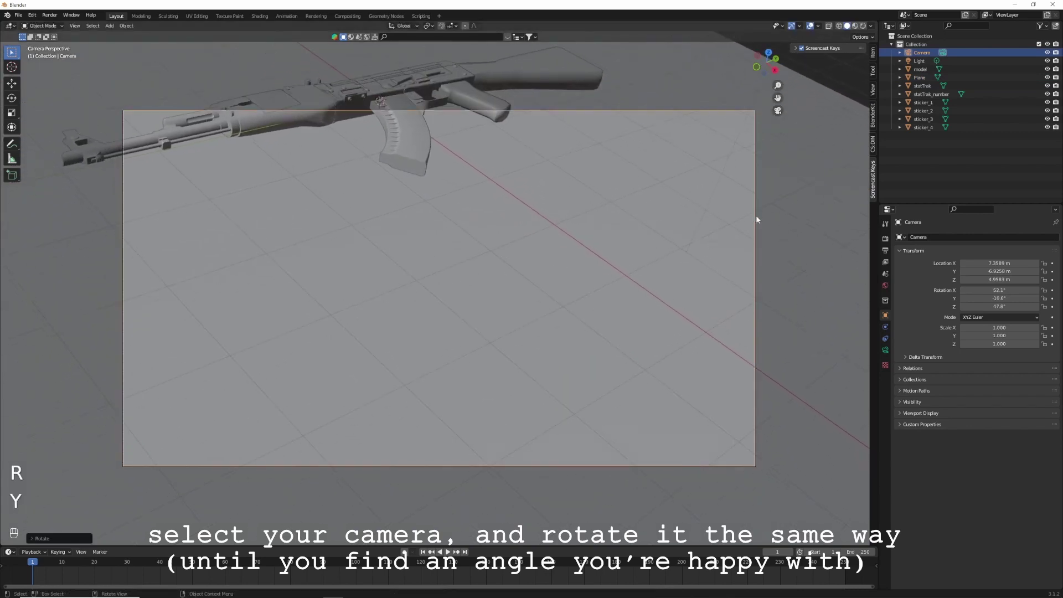
pyautogui.press('r')
pyautogui.click(791, 268)
pyautogui.press('g')
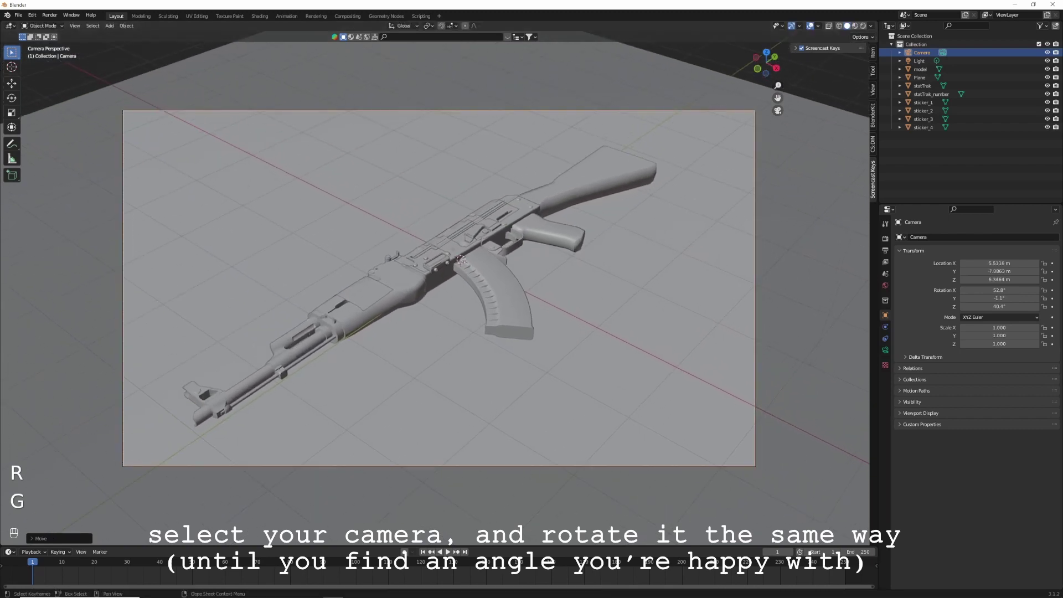
pyautogui.click(736, 486)
pyautogui.press('r')
pyautogui.press('z')
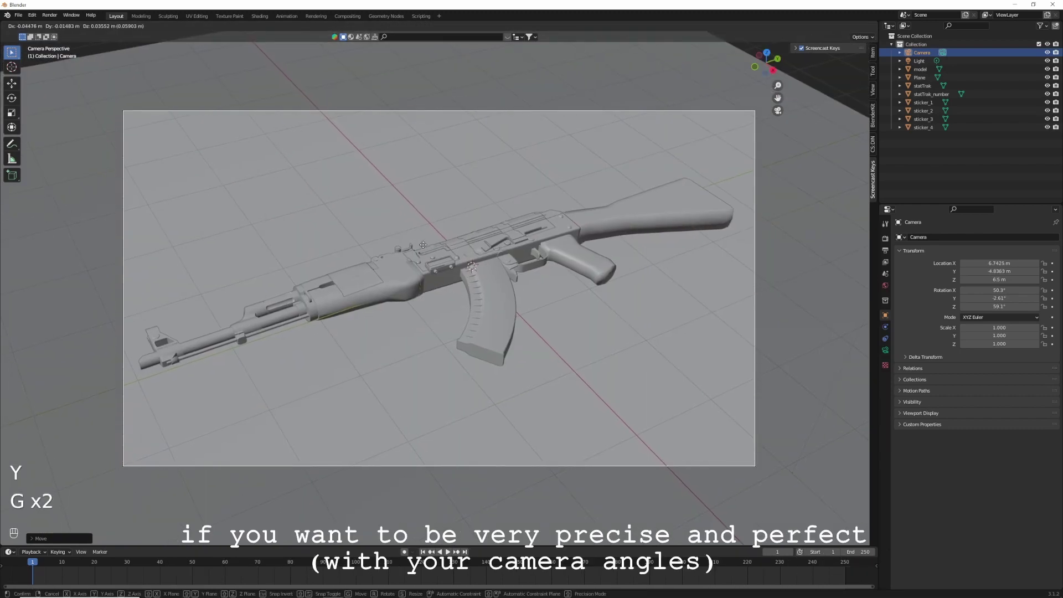
pyautogui.click(589, 132)
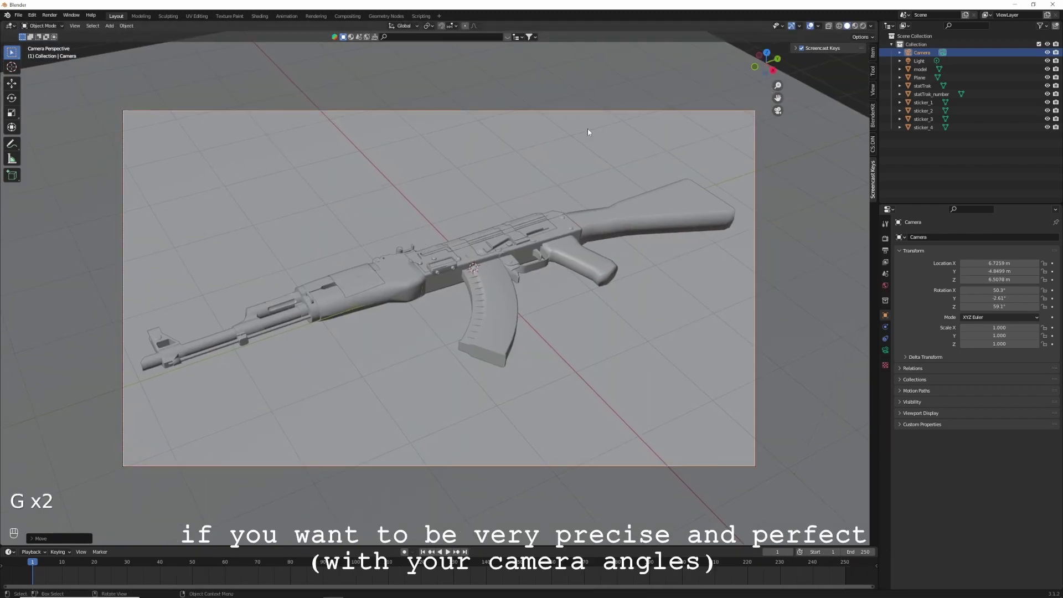
# - Show the camera's transform values, try a Z rotation of 73.7°, and undo that change
pyautogui.click(873, 54)
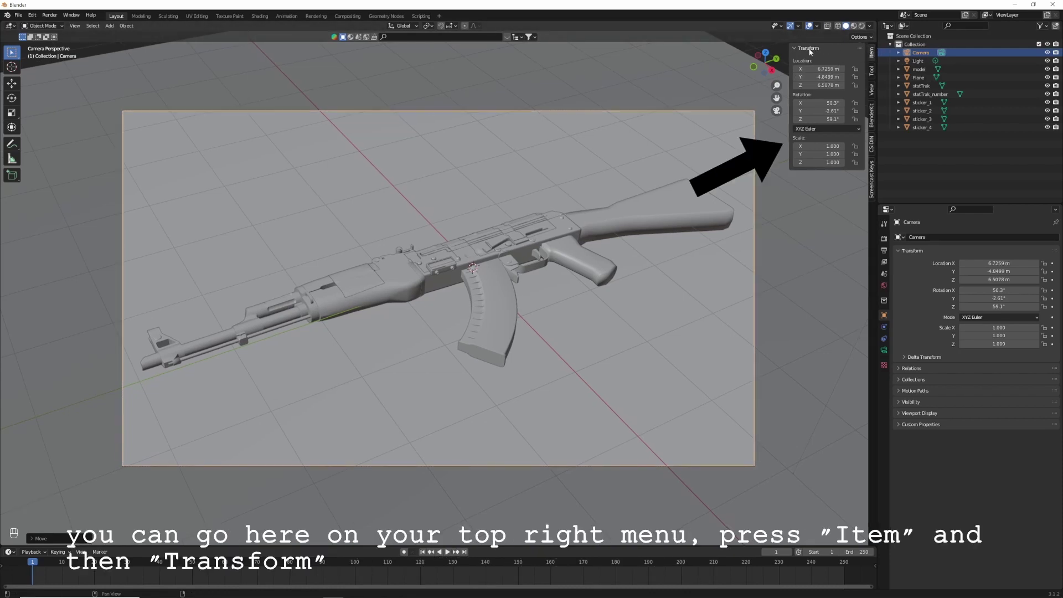
pyautogui.moveTo(818, 123); pyautogui.dragTo(847, 123)
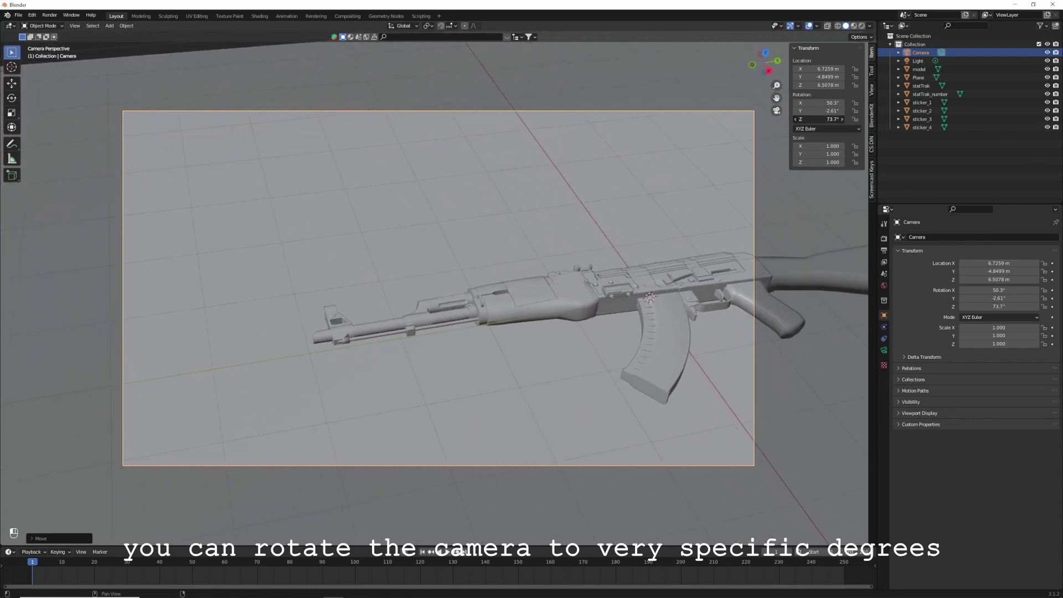
pyautogui.hotkey('ctrl', 'z')
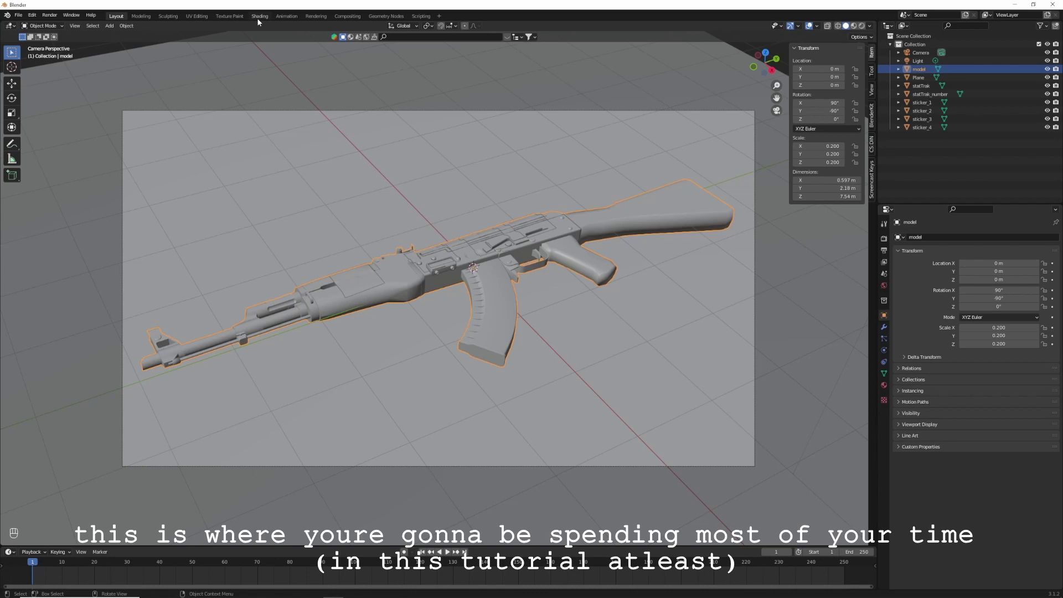
# - Switch to the Shading workspace and view the scene through the camera
pyautogui.click(257, 18)
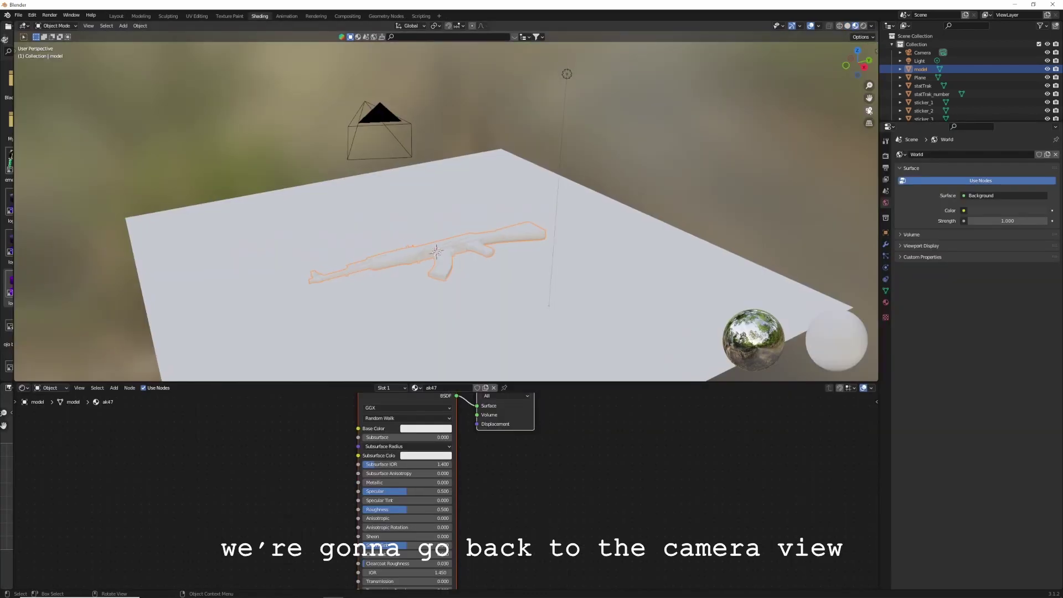
pyautogui.click(870, 111)
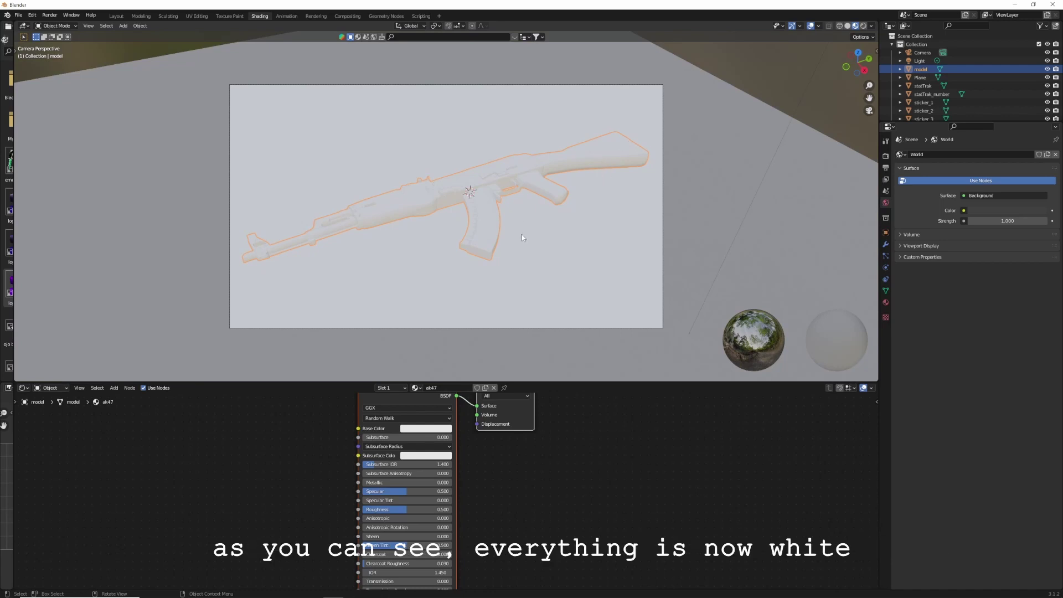
# - Compare the viewport shading modes, including Solid, and return to Material Preview
pyautogui.press('z')
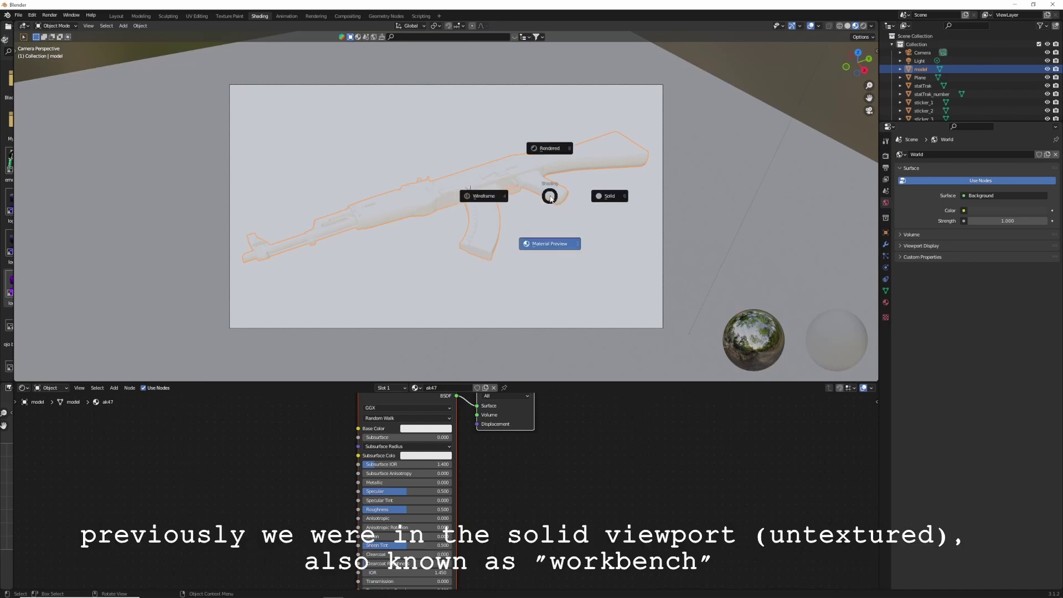
pyautogui.click(599, 197)
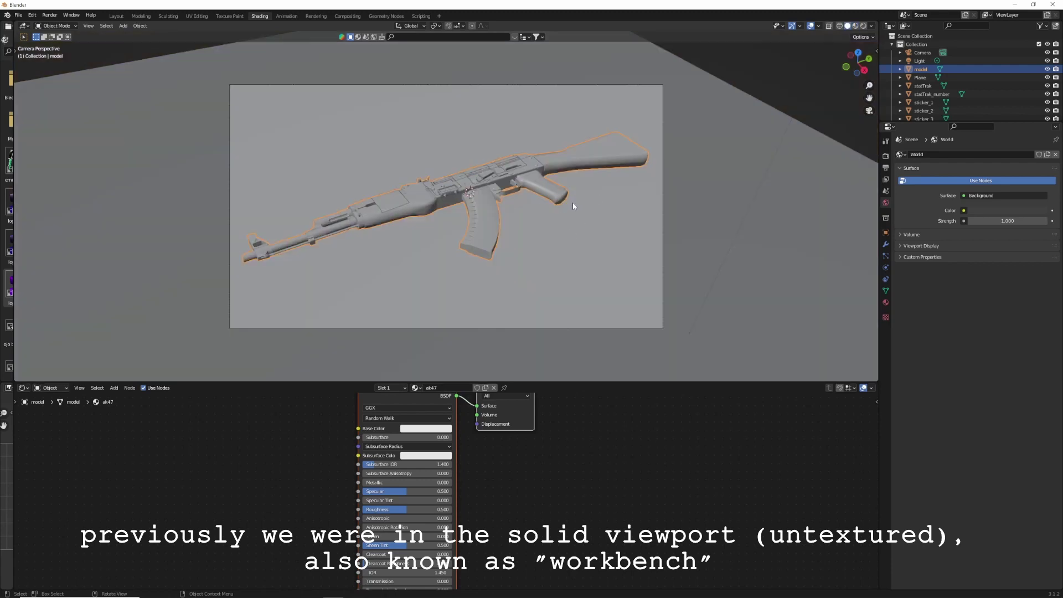
pyautogui.press('z')
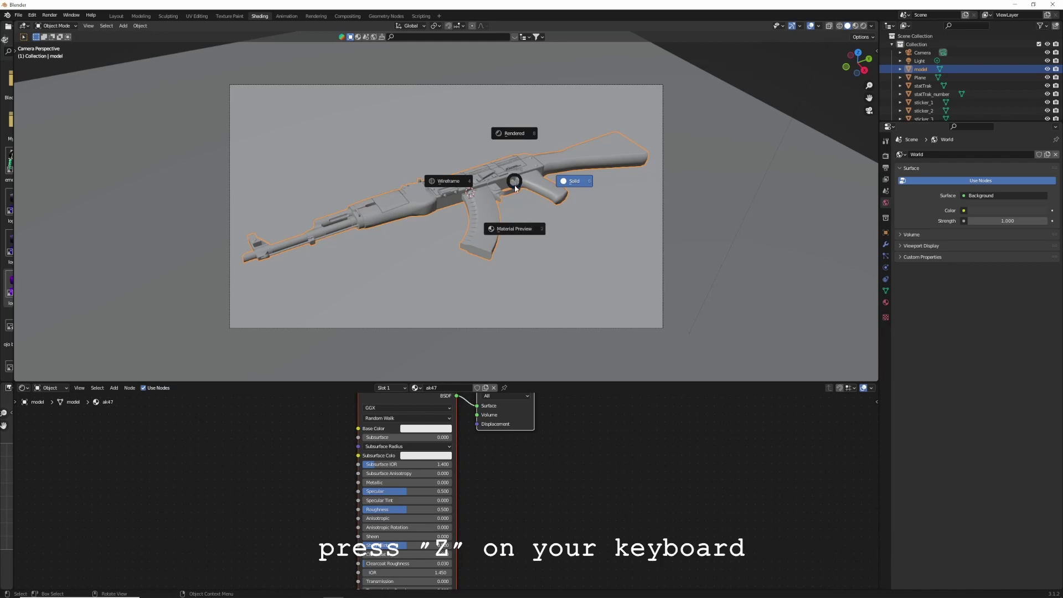
pyautogui.click(508, 226)
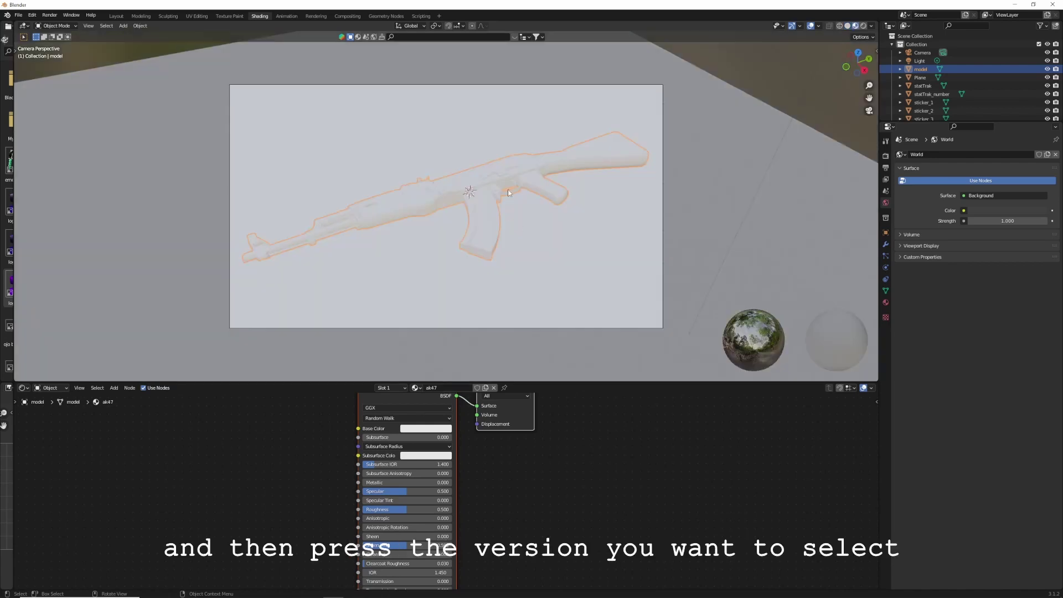
pyautogui.press('z')
pyautogui.click(456, 185)
pyautogui.press('z')
pyautogui.click(529, 241)
pyautogui.press('z')
pyautogui.click(530, 284)
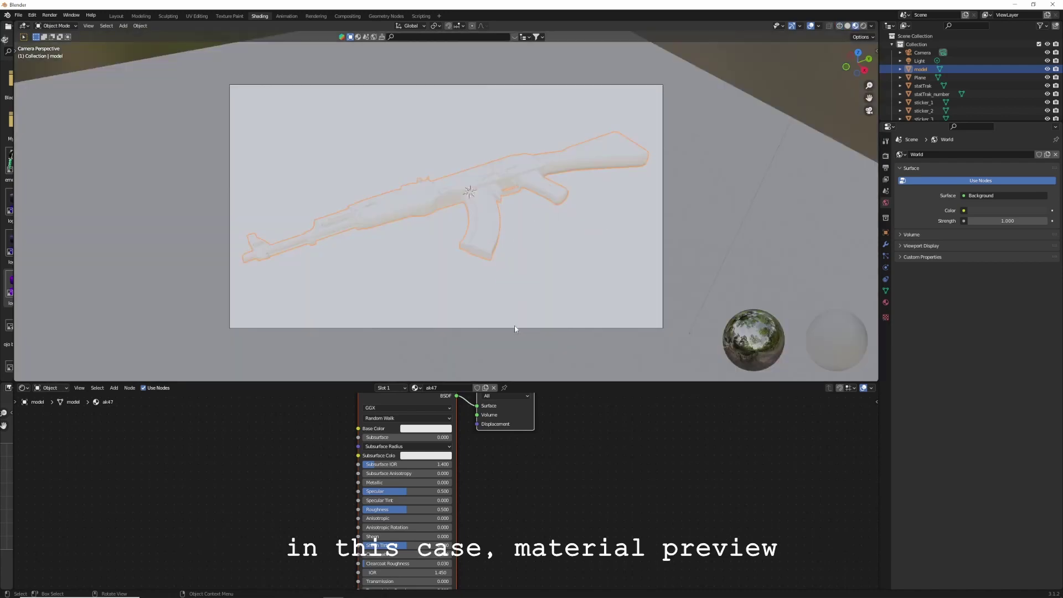
# - Add an Image Texture node beside the Principled BSDF in the ak47 material
pyautogui.moveTo(330, 403); pyautogui.dragTo(423, 440, button='middle')
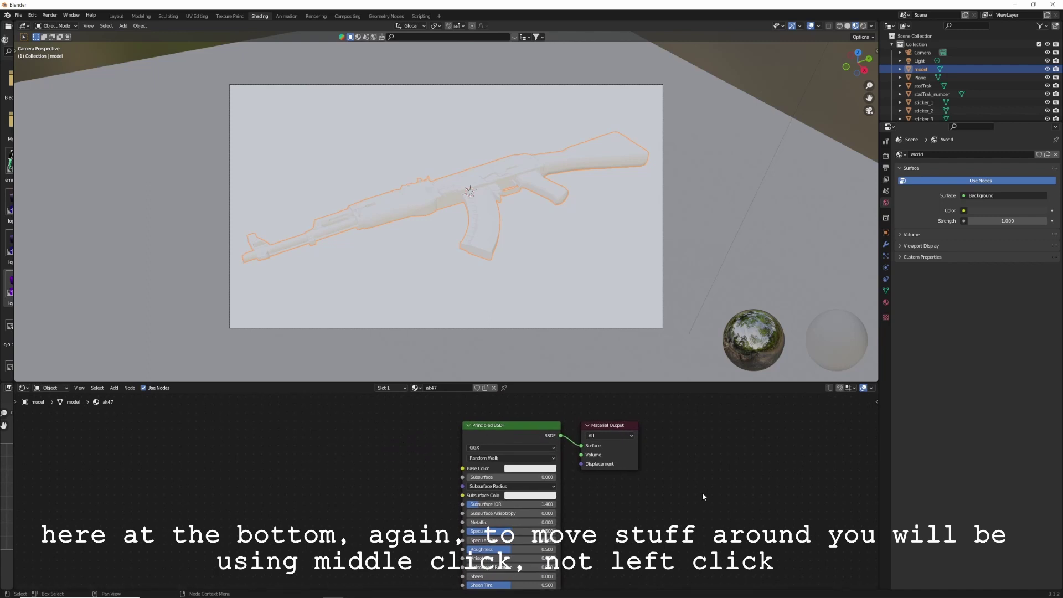
pyautogui.moveTo(349, 455); pyautogui.dragTo(314, 447, button='middle')
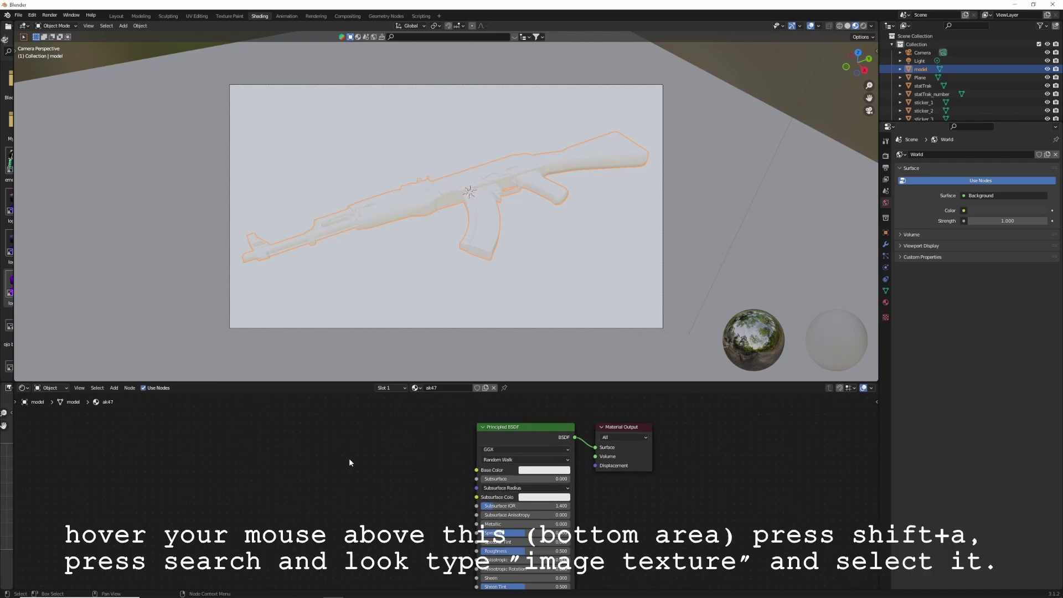
pyautogui.hotkey('shift', 'a')
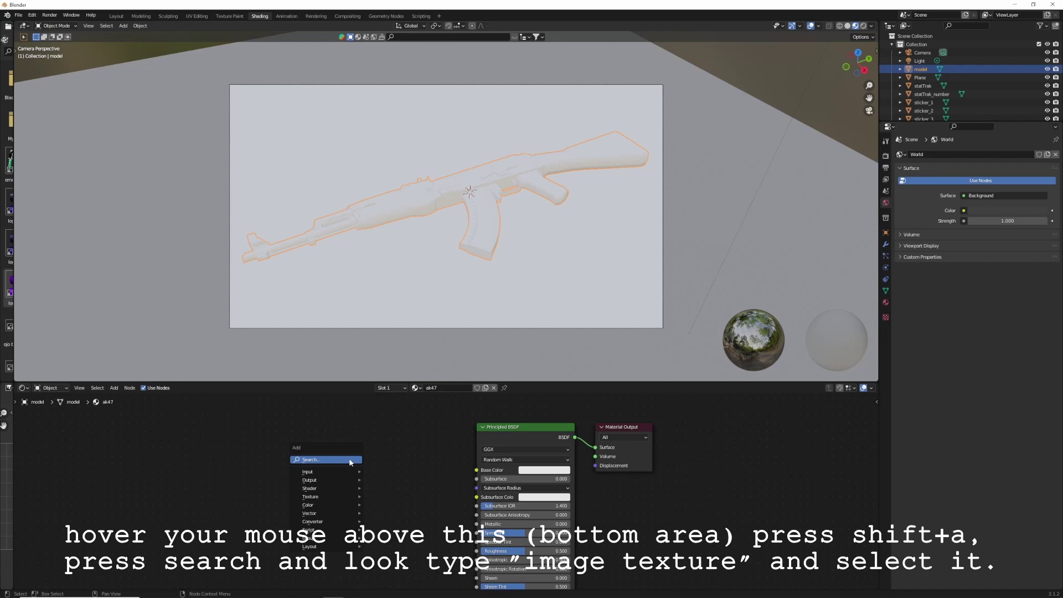
pyautogui.click(350, 460)
pyautogui.write('image')
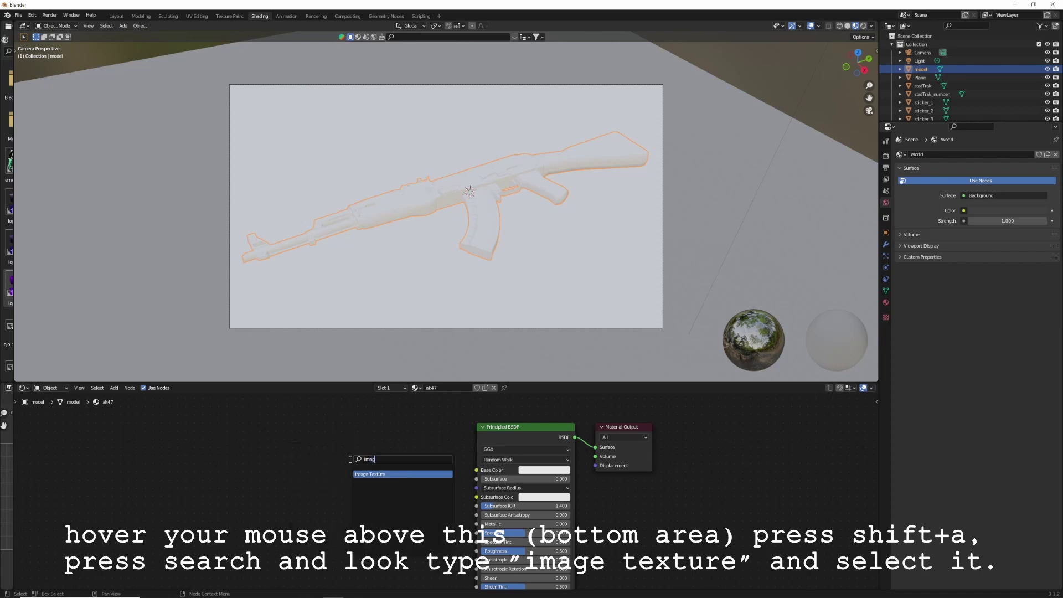
pyautogui.press('Return')
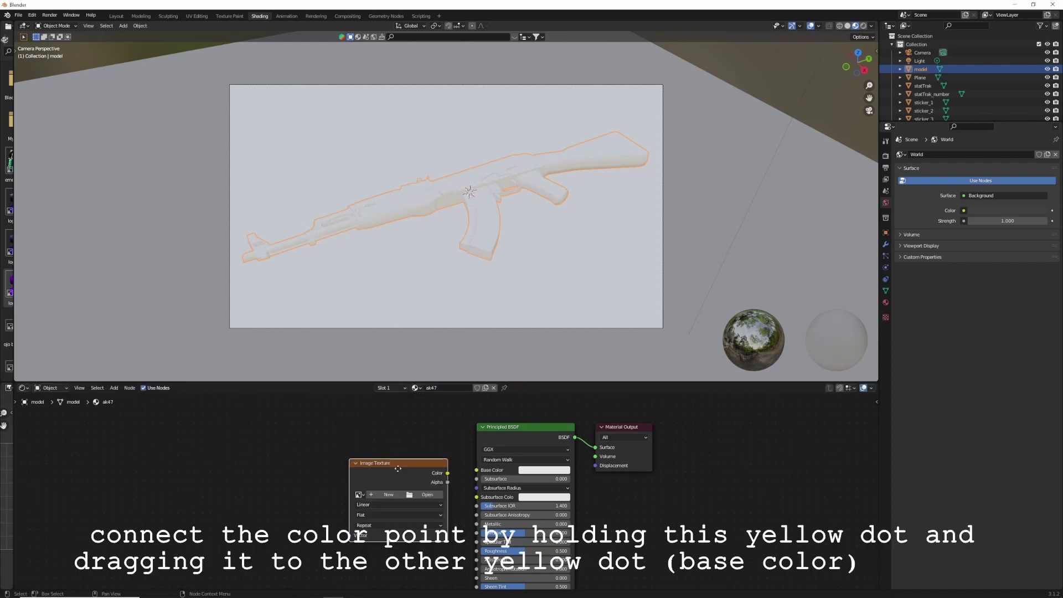
pyautogui.click(280, 455)
# - Connect the Image Texture node's Color output to the Principled BSDF's Base Color and move the node closer to the shader
pyautogui.moveTo(379, 469); pyautogui.dragTo(383, 468)
pyautogui.click(378, 469)
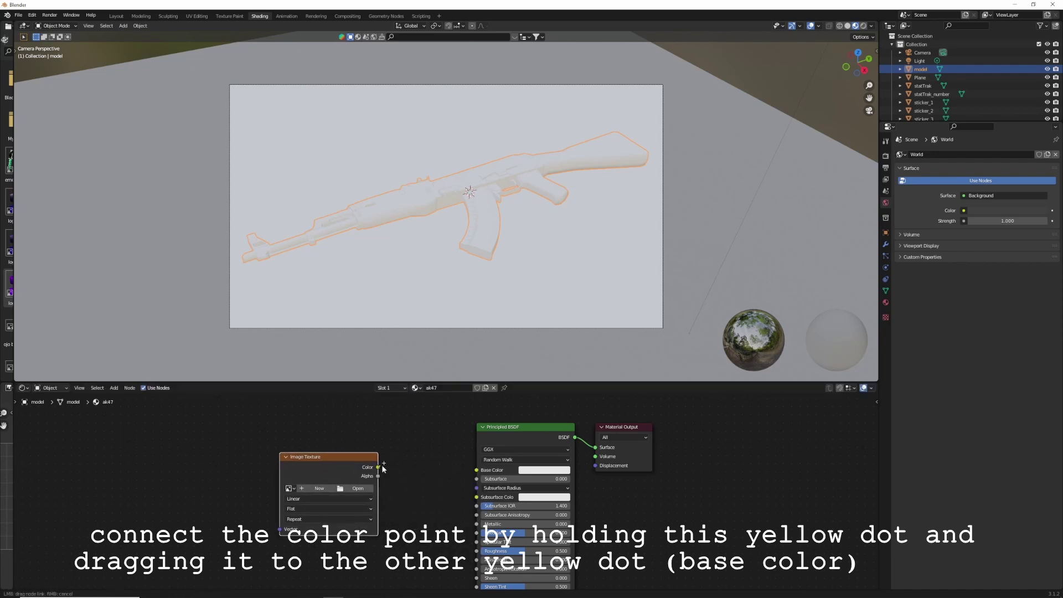
pyautogui.moveTo(442, 449); pyautogui.dragTo(477, 470)
pyautogui.moveTo(345, 468); pyautogui.dragTo(395, 456)
# - Load the upscaled texture1-transformed.jpeg skin from the Downloads folder into the Image Texture node and inspect it on the AK-47
pyautogui.click(404, 476)
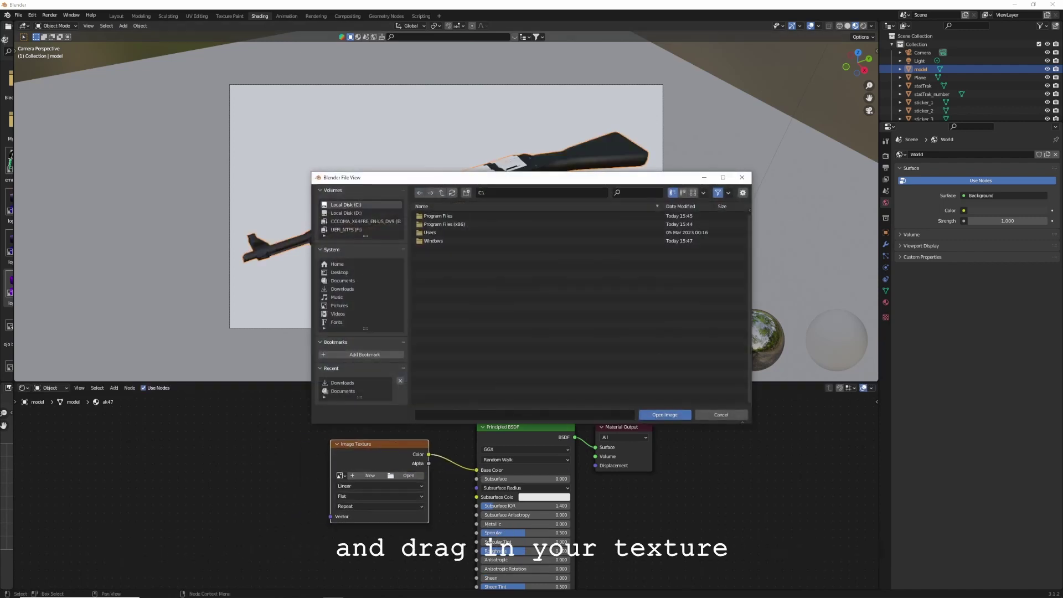
pyautogui.click(342, 383)
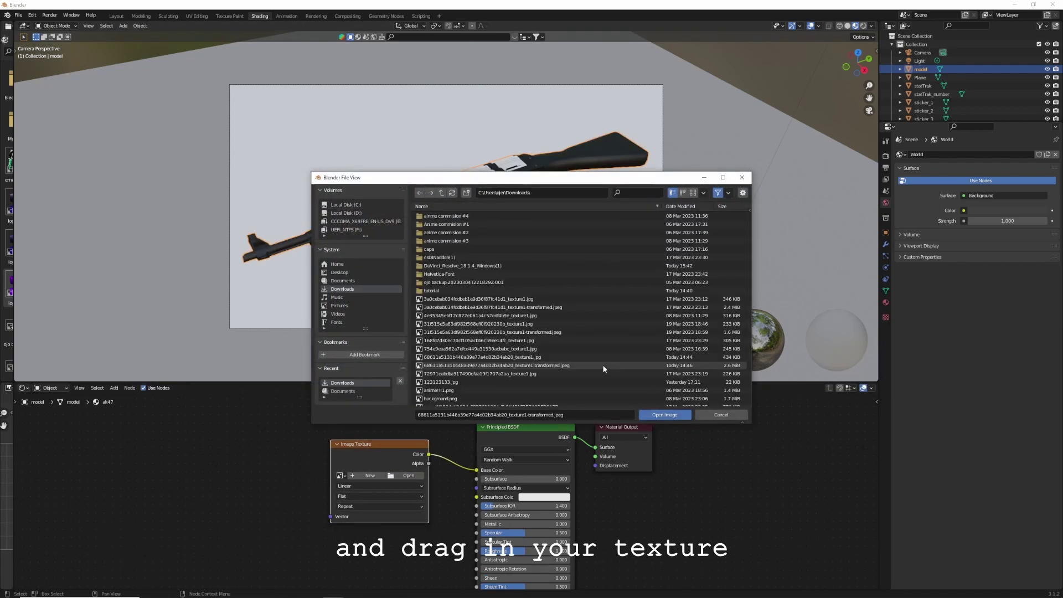
pyautogui.click(603, 365)
pyautogui.click(655, 416)
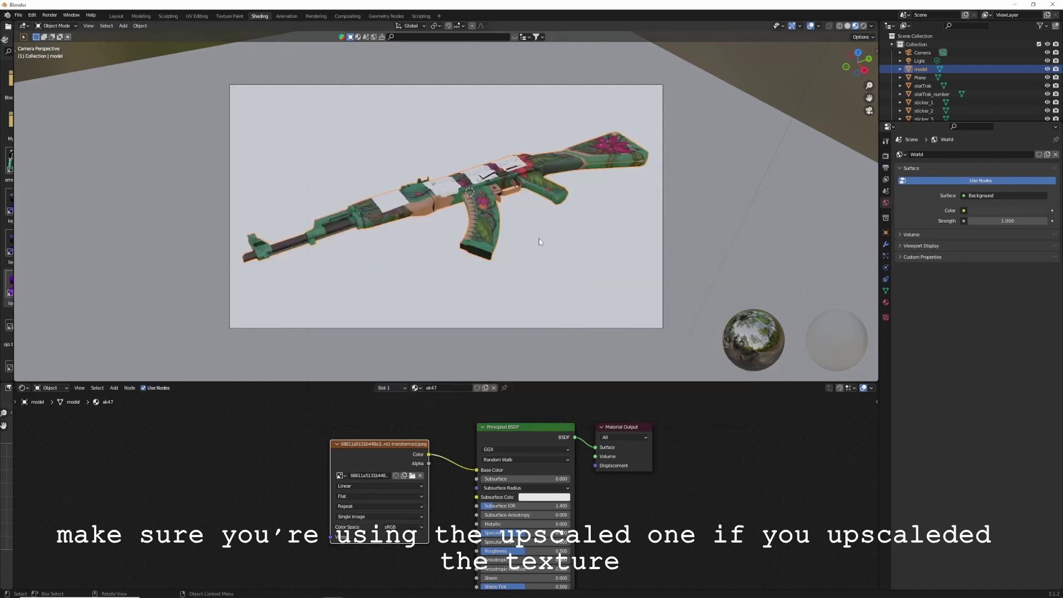
pyautogui.scroll(2, 799, 94)
pyautogui.moveTo(869, 98); pyautogui.dragTo(872, 109)
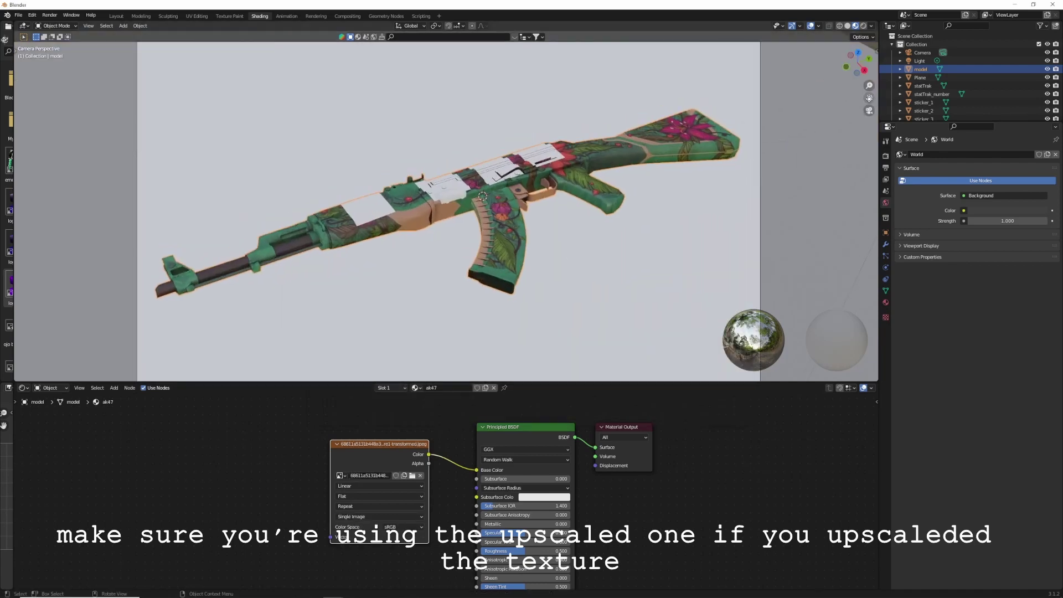
pyautogui.scroll(1, 869, 98)
pyautogui.scroll(-3, 474, 308)
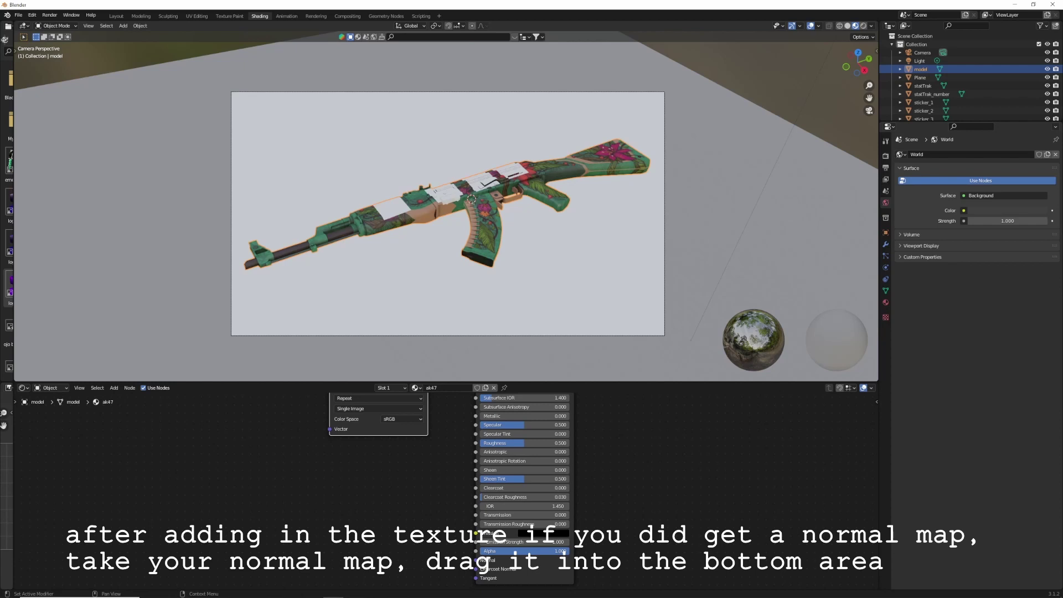
# - Bring the normal map PNG into the ak47 material's node tree and set its color space to Non-Color
pyautogui.moveTo(1062, 296); pyautogui.dragTo(228, 488)
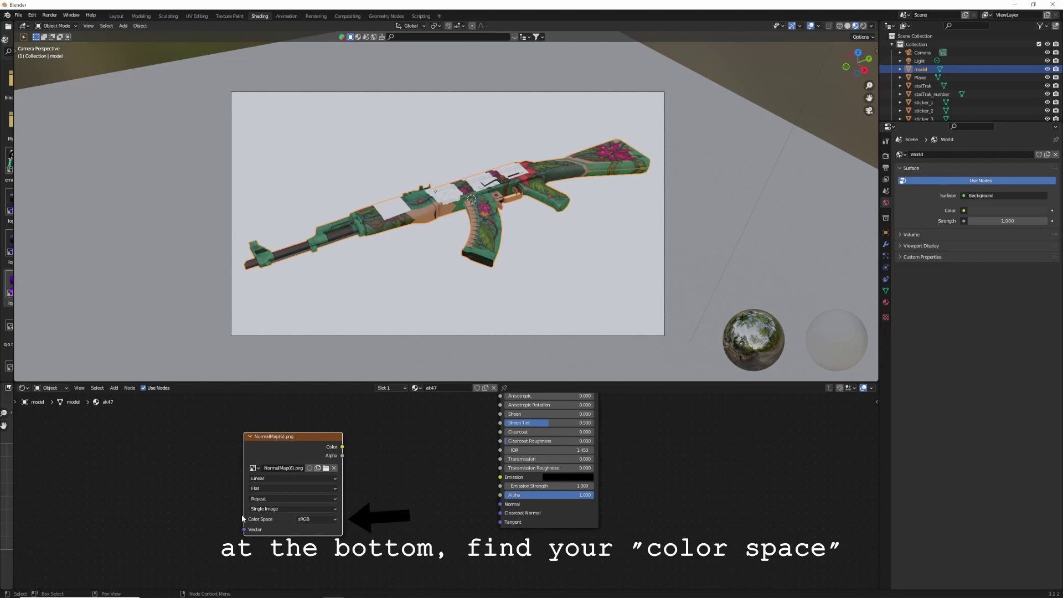
pyautogui.click(309, 520)
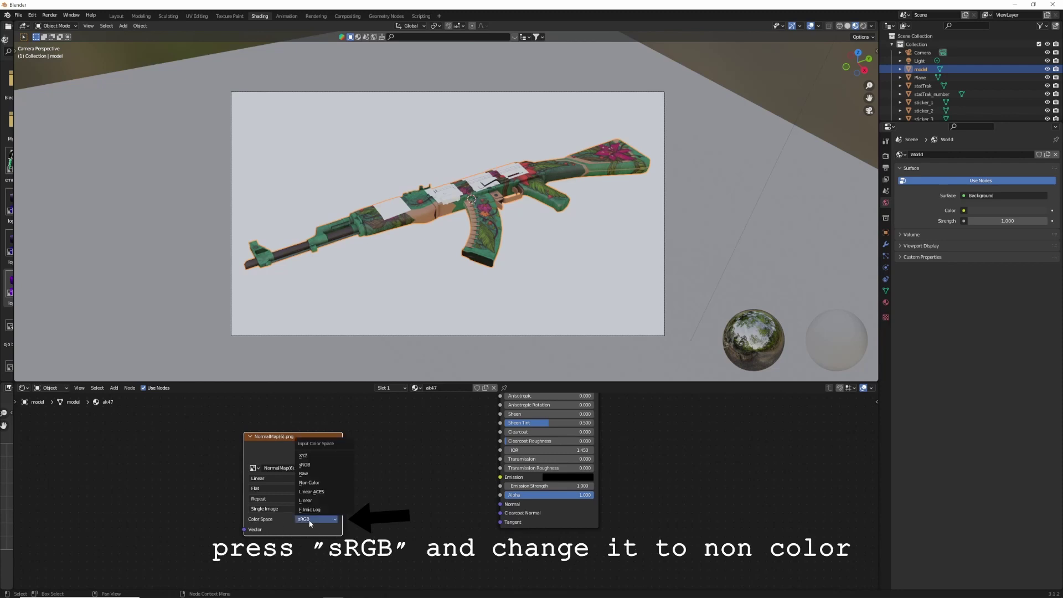
pyautogui.click(310, 483)
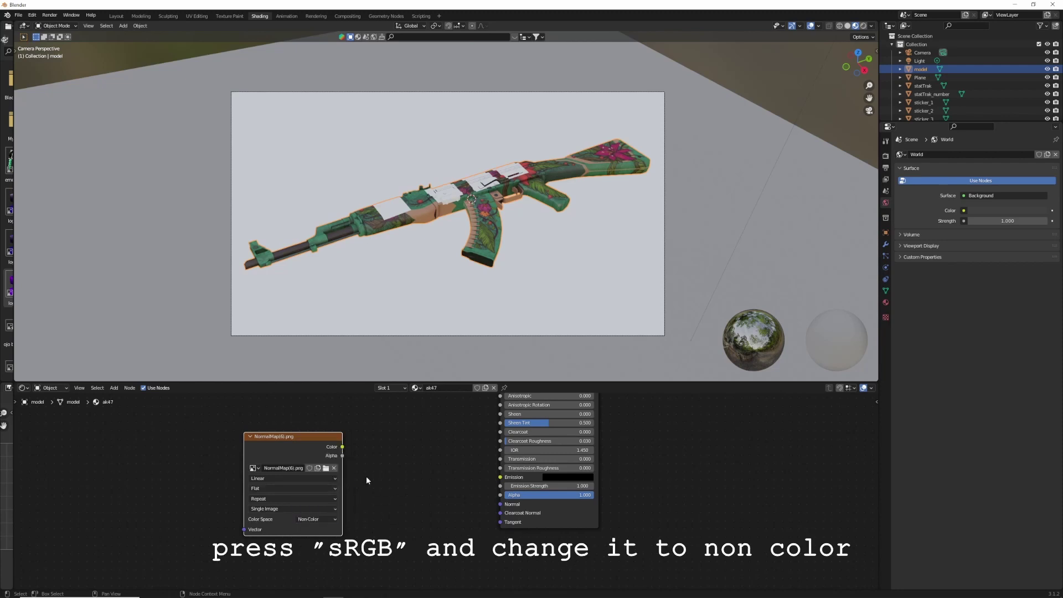
# - Add a Normal Map node and link it between the normal map image's Color output and the Principled BSDF's Normal input
pyautogui.hotkey('shift', 'a')
pyautogui.click(384, 464)
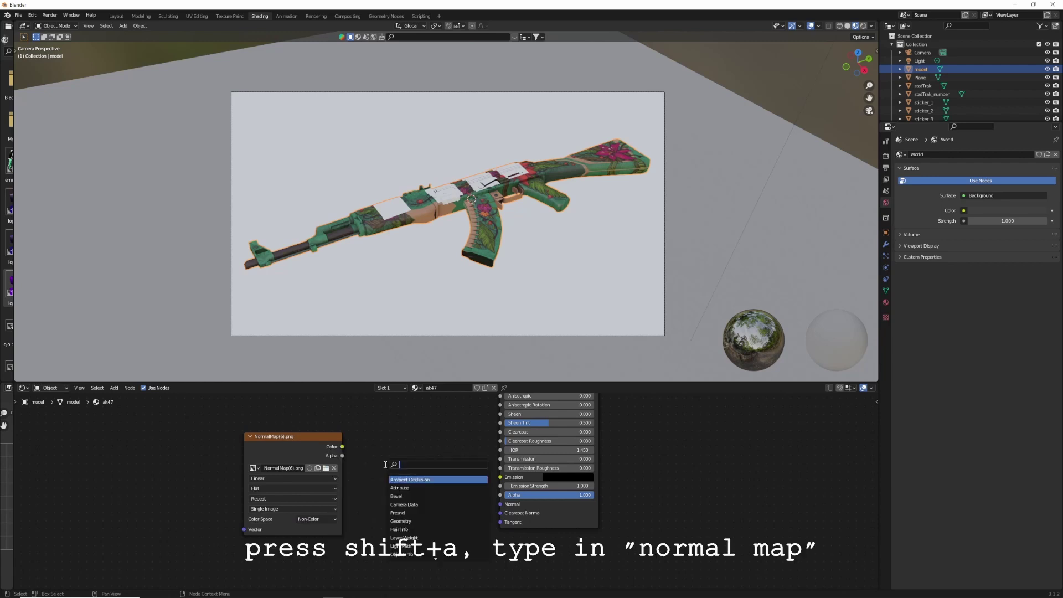
pyautogui.write('nor')
pyautogui.write('al map')
pyautogui.press('Return')
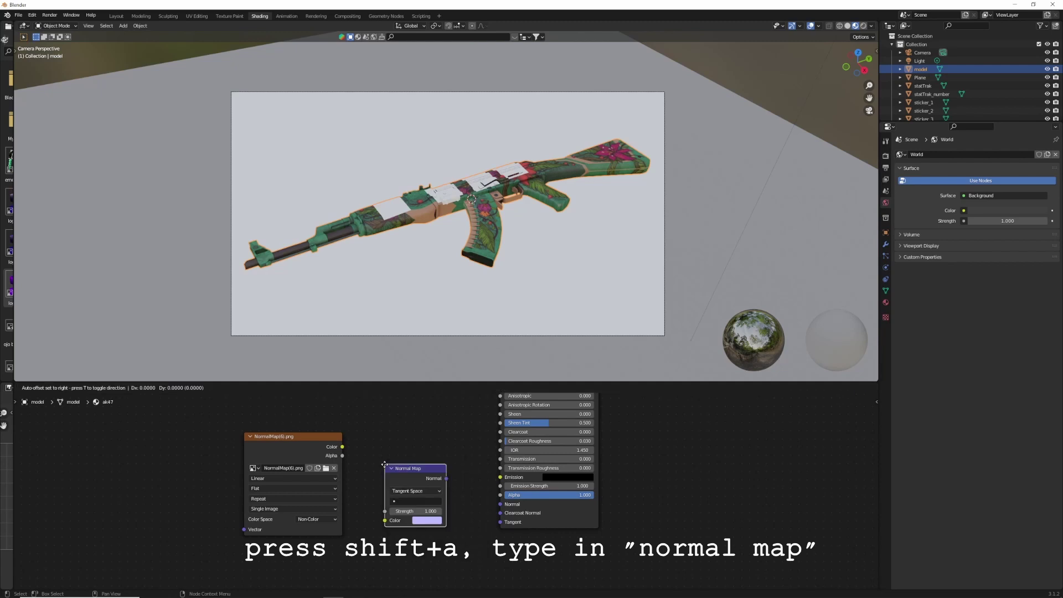
pyautogui.click(390, 441)
pyautogui.moveTo(343, 446); pyautogui.dragTo(398, 498)
pyautogui.moveTo(453, 456); pyautogui.dragTo(500, 504)
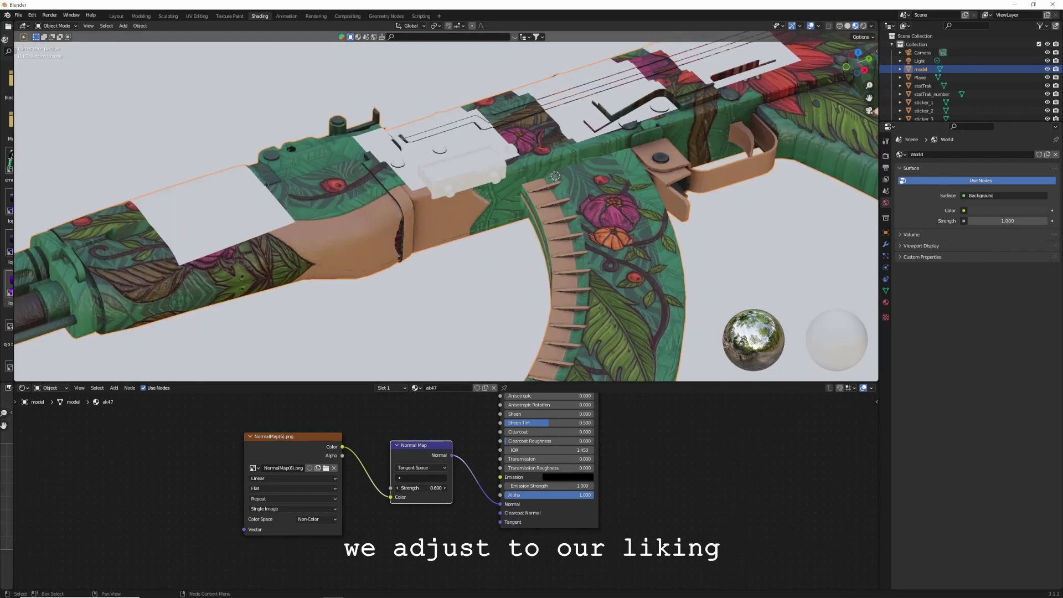
# - Try a Normal Map strength of 10 to compare the bumpiness, and settle on a strength of 0.5
pyautogui.click(397, 488)
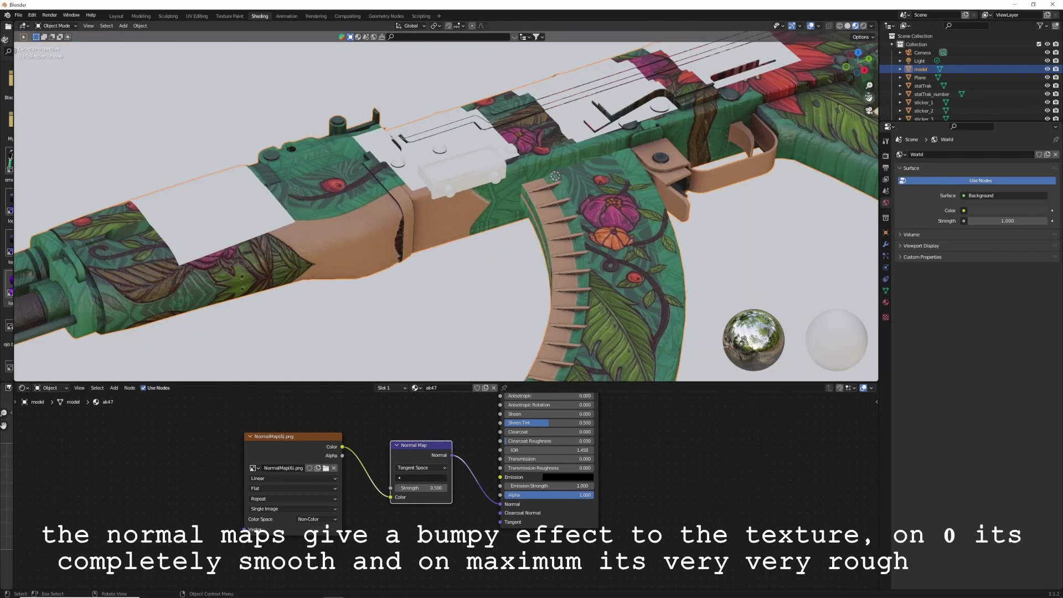
pyautogui.keyDown('shift'); pyautogui.moveTo(809, 104); pyautogui.dragTo(648, 180, button='middle'); pyautogui.keyUp('shift')
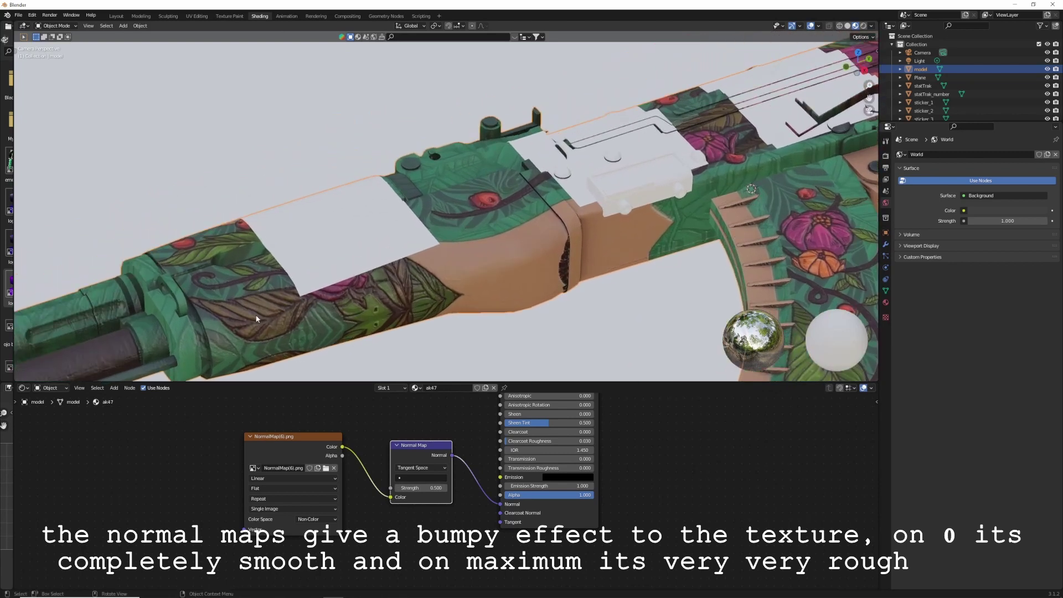
pyautogui.moveTo(426, 487); pyautogui.dragTo(396, 488)
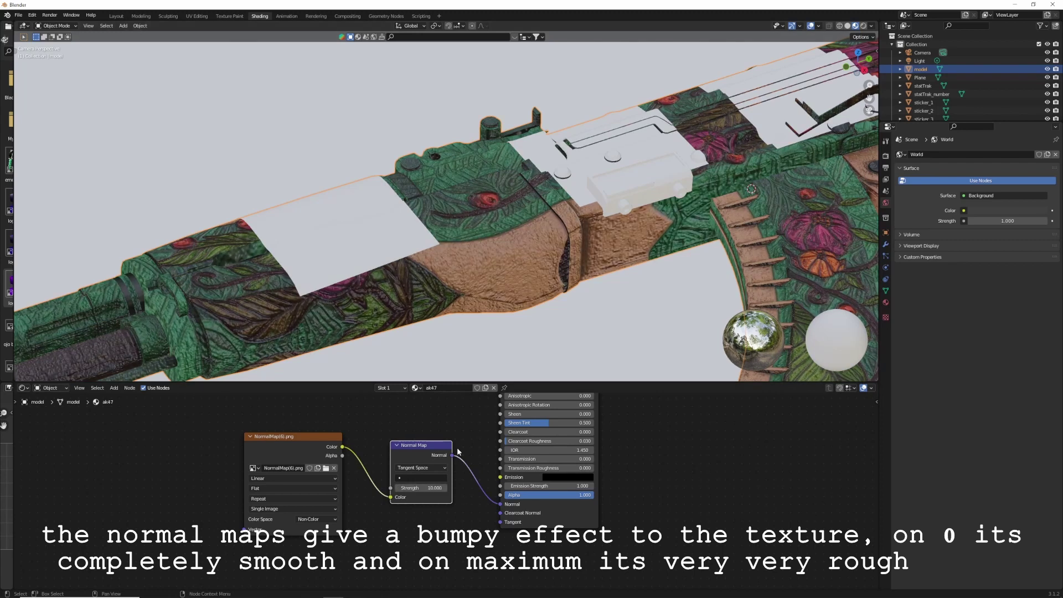
pyautogui.scroll(-6, 380, 238)
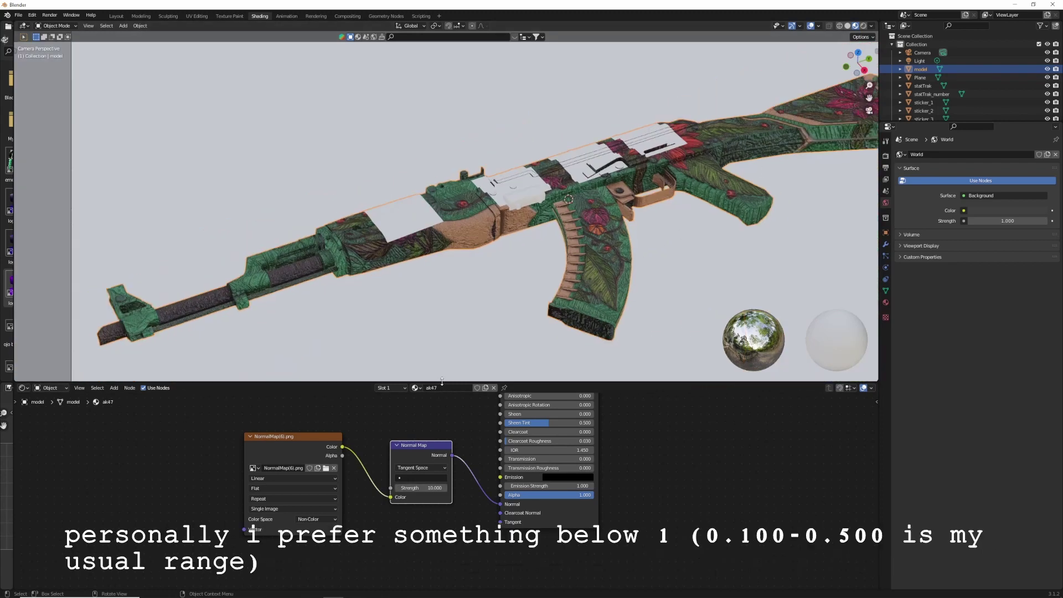
pyautogui.moveTo(437, 490); pyautogui.dragTo(396, 490)
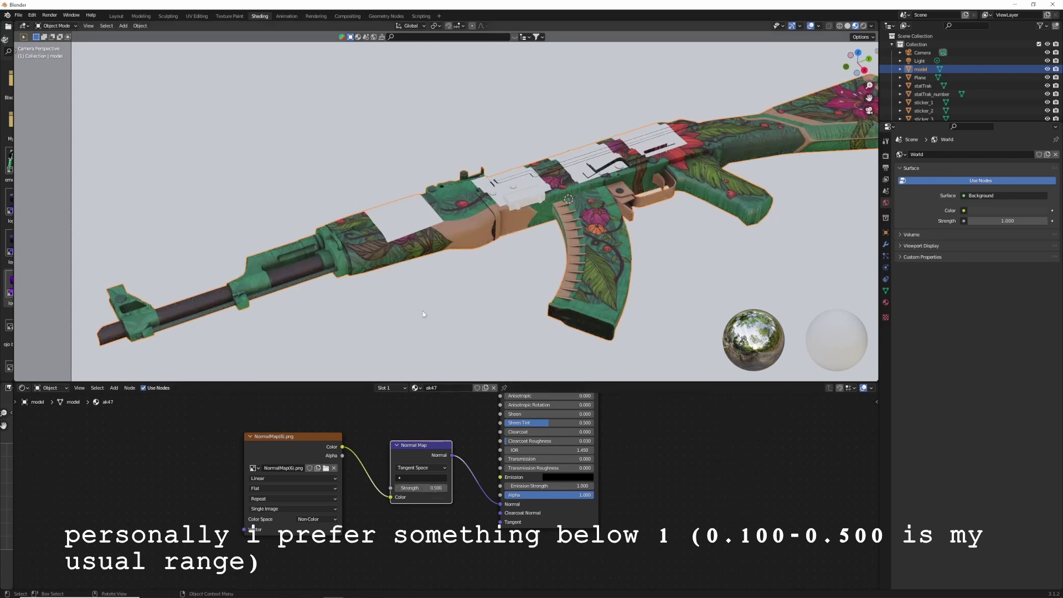
pyautogui.scroll(3, 476, 210)
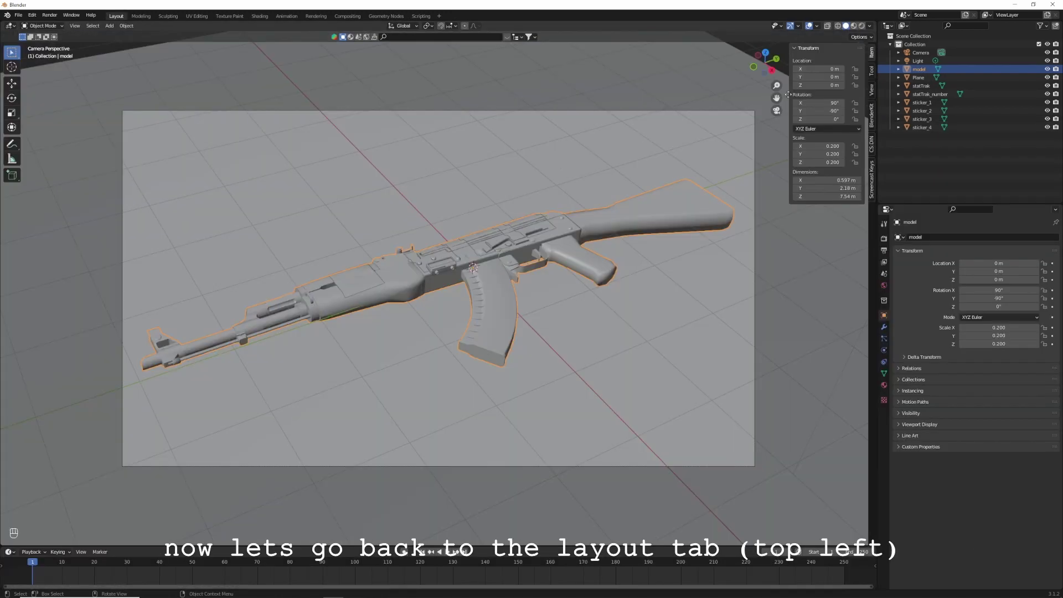
# - Return to the Layout workspace, collapse the object's transform values and switch the viewport to Rendered shading
pyautogui.keyDown('shift'); pyautogui.moveTo(788, 95); pyautogui.dragTo(772, 91, button='middle'); pyautogui.keyUp('shift')
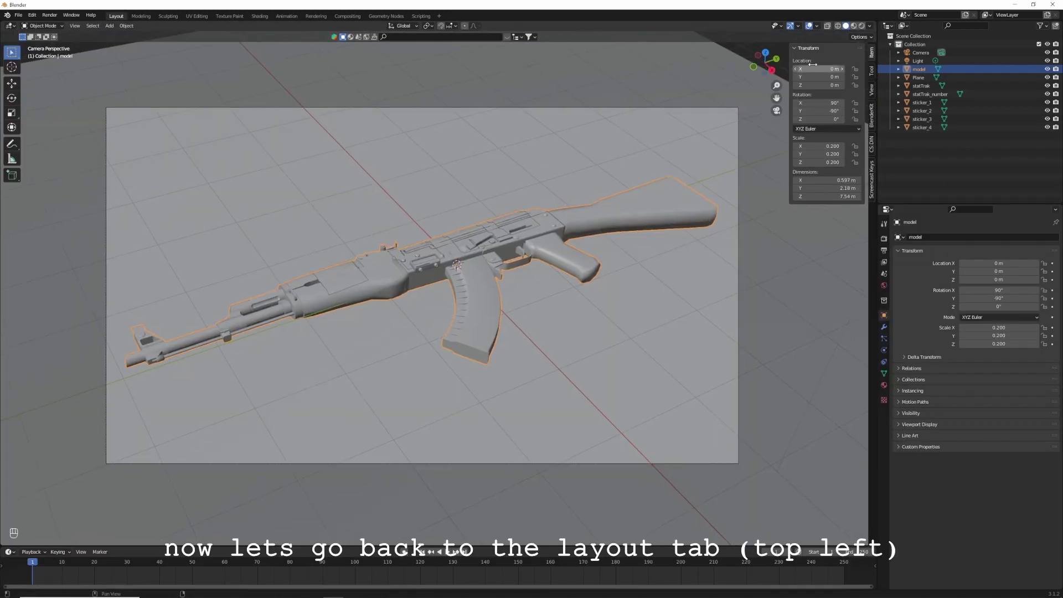
pyautogui.click(809, 48)
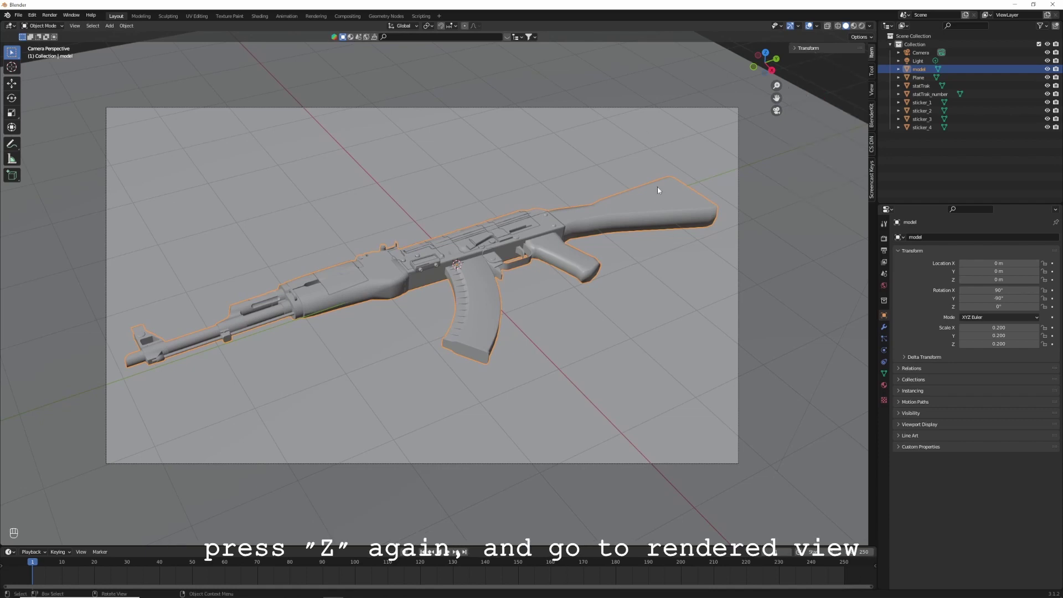
pyautogui.press('z')
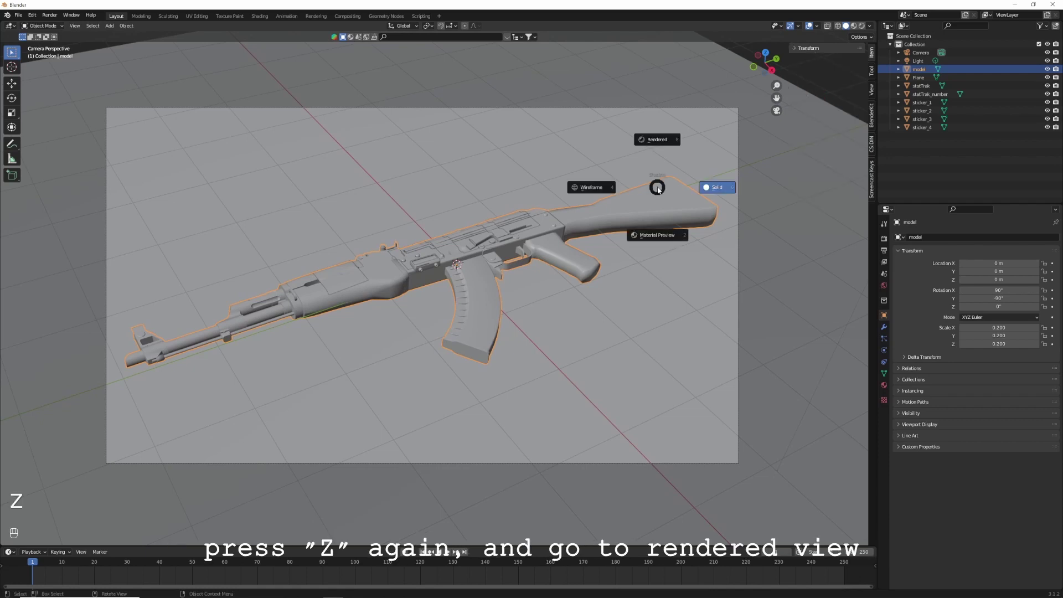
pyautogui.click(659, 143)
pyautogui.scroll(-1, 823, 226)
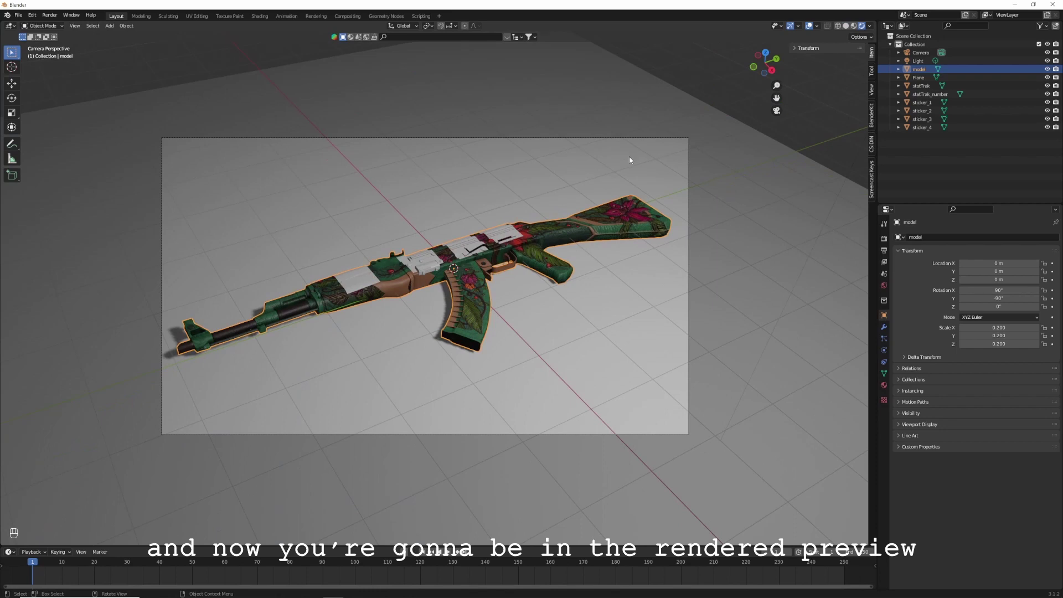
# - Lower the light by about 2.5 m along the global Z axis
pyautogui.scroll(-3, 629, 160)
pyautogui.click(729, 107)
pyautogui.press('g')
pyautogui.press('z')
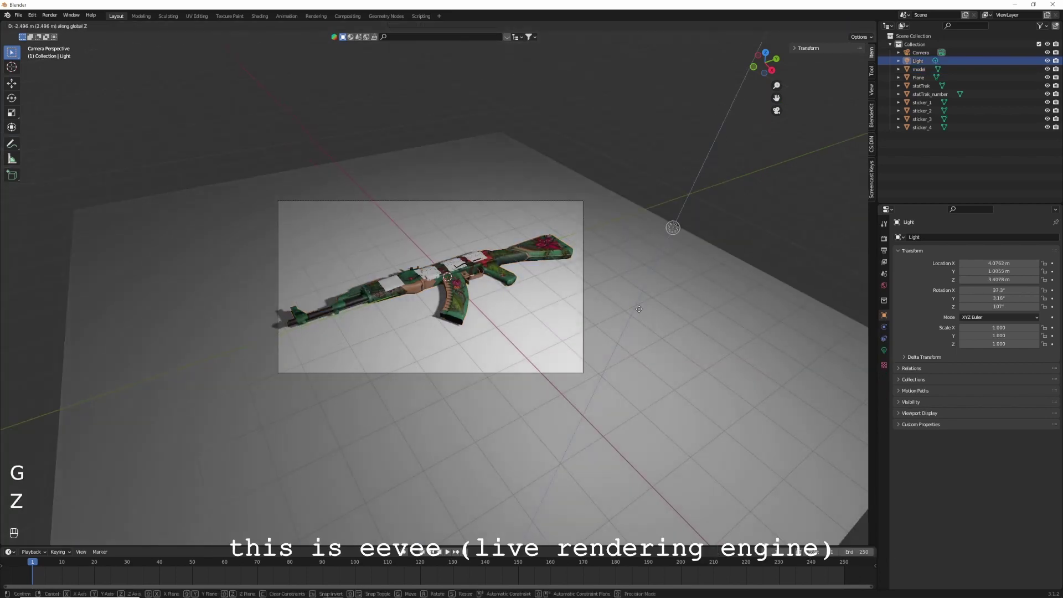
pyautogui.click(639, 309)
pyautogui.scroll(4, 630, 258)
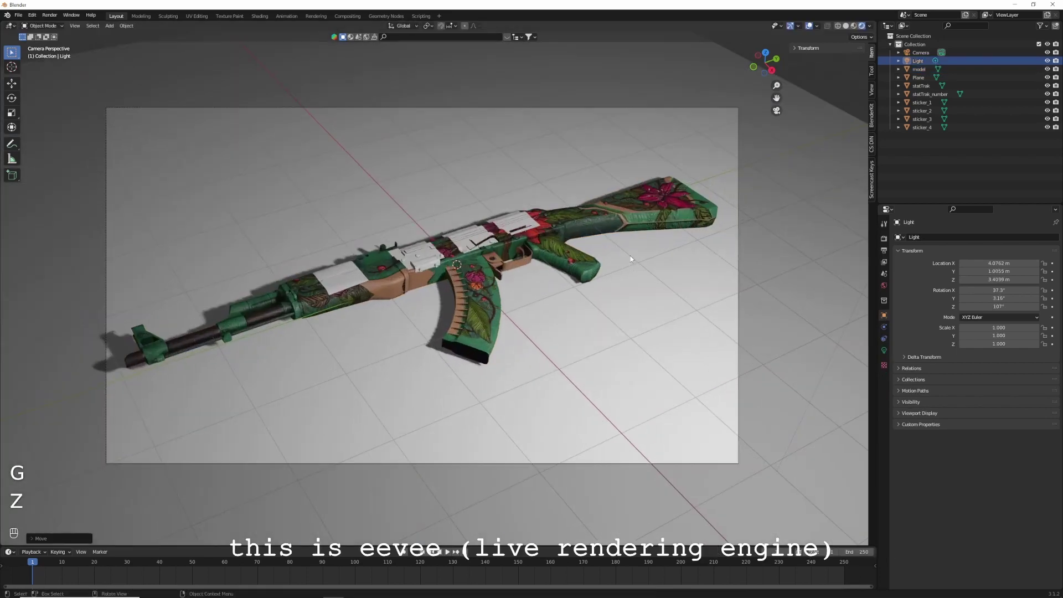
# - Switch the viewport to Material Preview and change the render engine from Eevee to Cycles
pyautogui.click(885, 240)
pyautogui.press('z')
pyautogui.press('z')
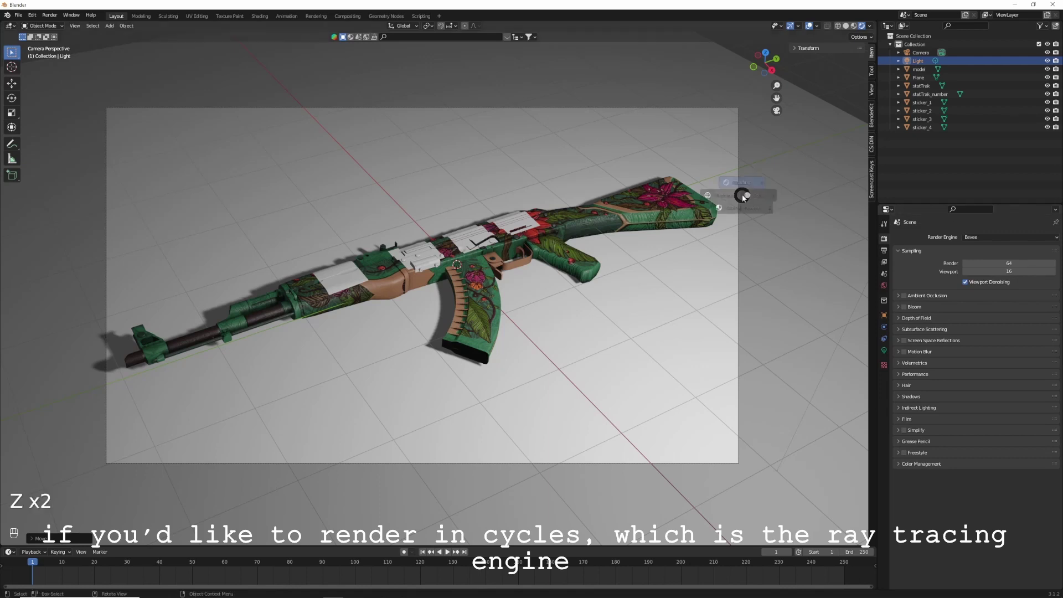
pyautogui.click(820, 213)
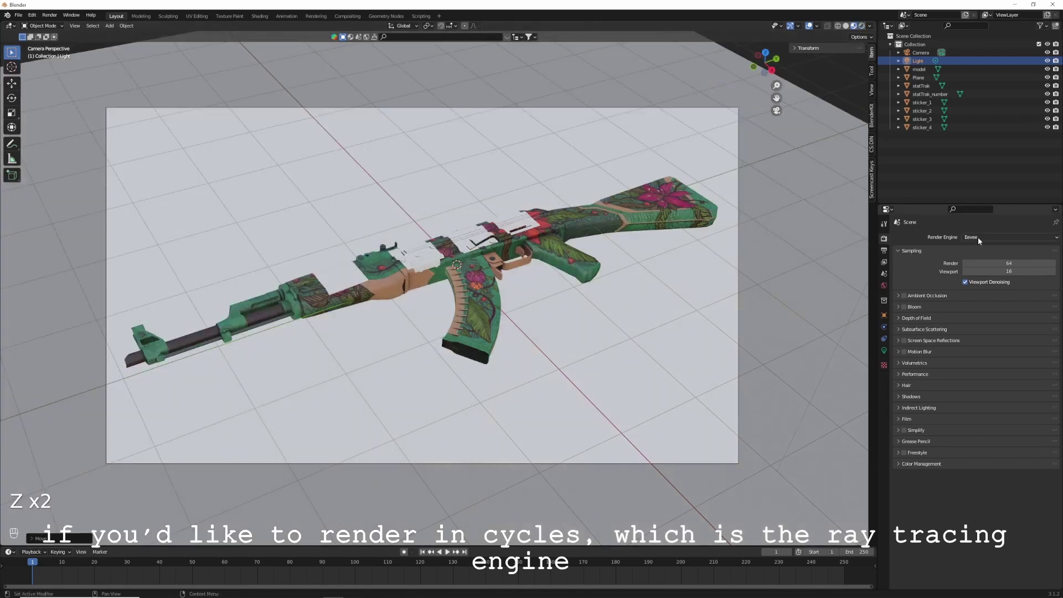
pyautogui.click(974, 237)
pyautogui.click(974, 268)
pyautogui.click(969, 239)
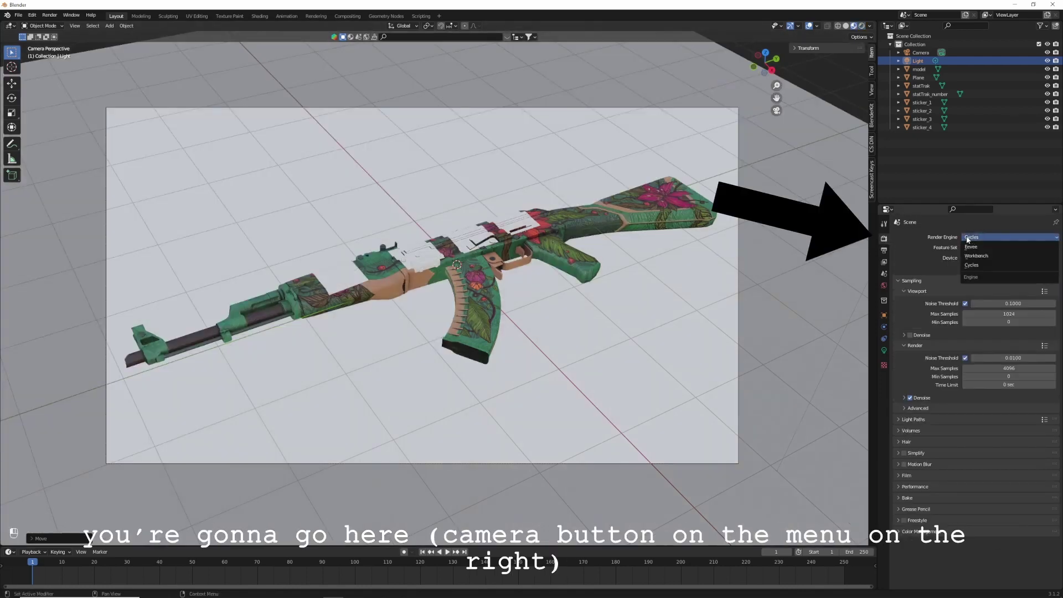
pyautogui.click(969, 238)
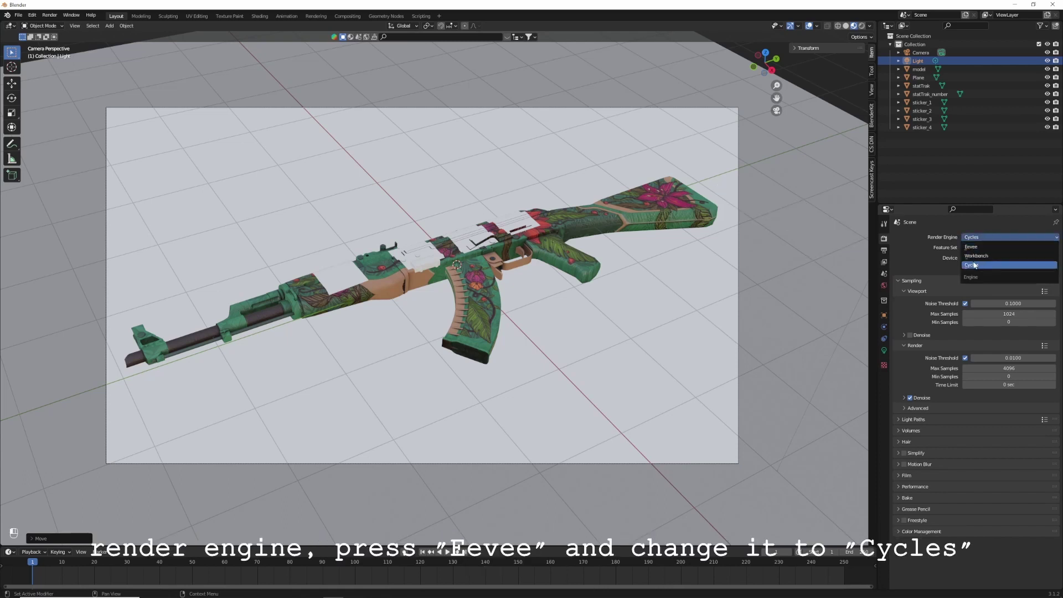
pyautogui.click(975, 265)
# - Set the Cycles device to GPU Compute and switch the viewport to Rendered shading
pyautogui.click(973, 258)
pyautogui.click(973, 258)
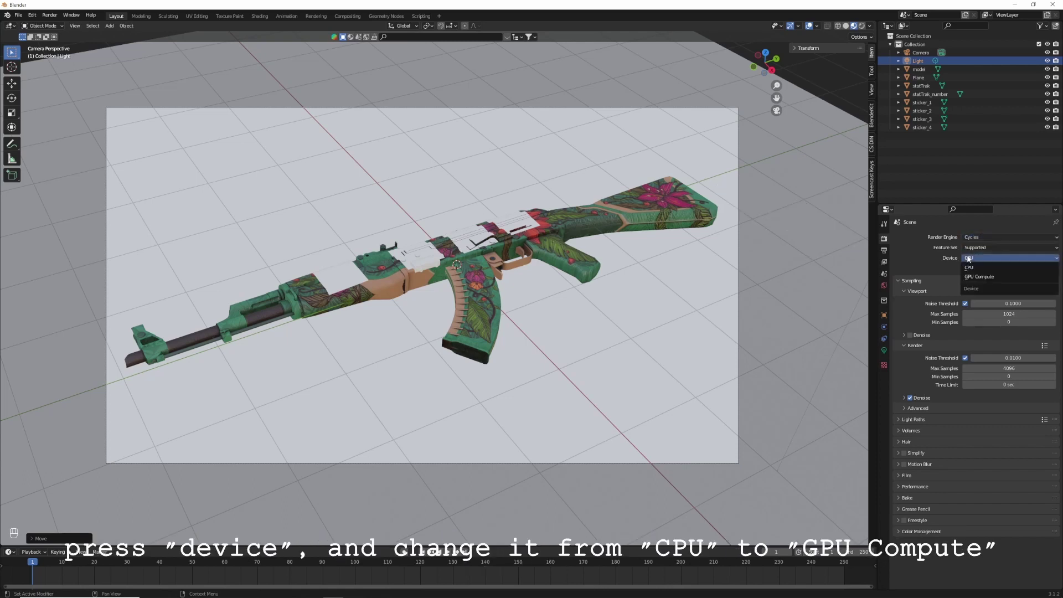
pyautogui.click(970, 276)
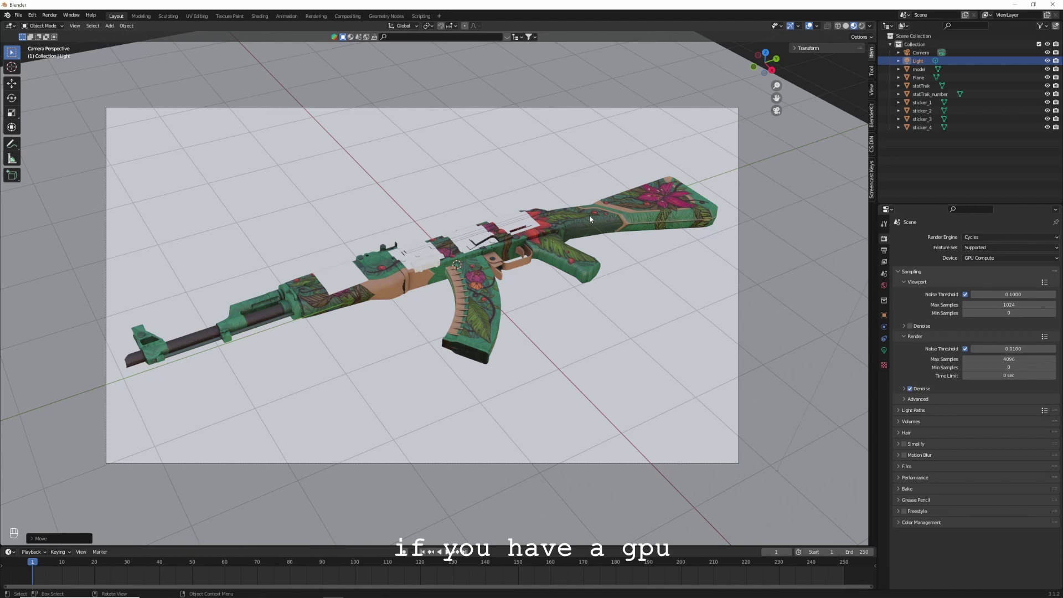
pyautogui.press('z')
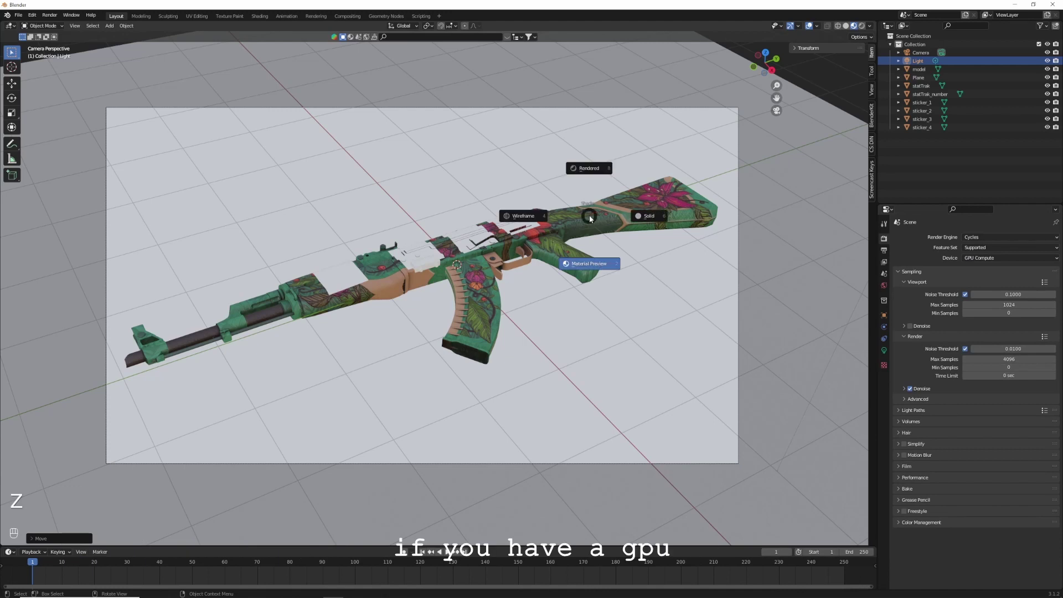
pyautogui.click(587, 169)
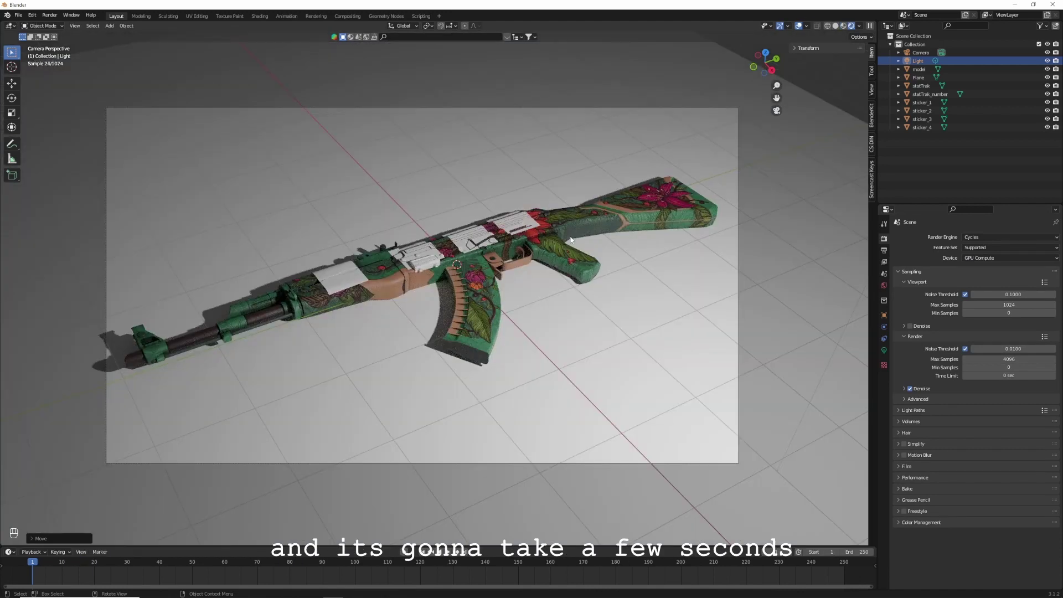
# - Move the light over the middle of the rifle, near the magazine
pyautogui.scroll(-3, 664, 221)
pyautogui.click(774, 202)
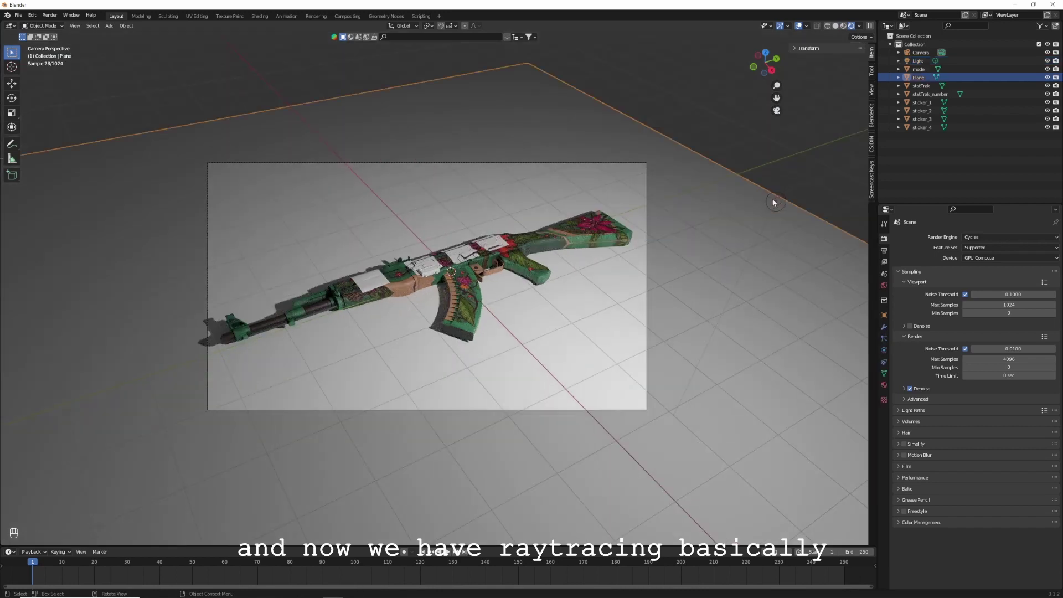
pyautogui.click(776, 204)
pyautogui.press('g')
pyautogui.press('z')
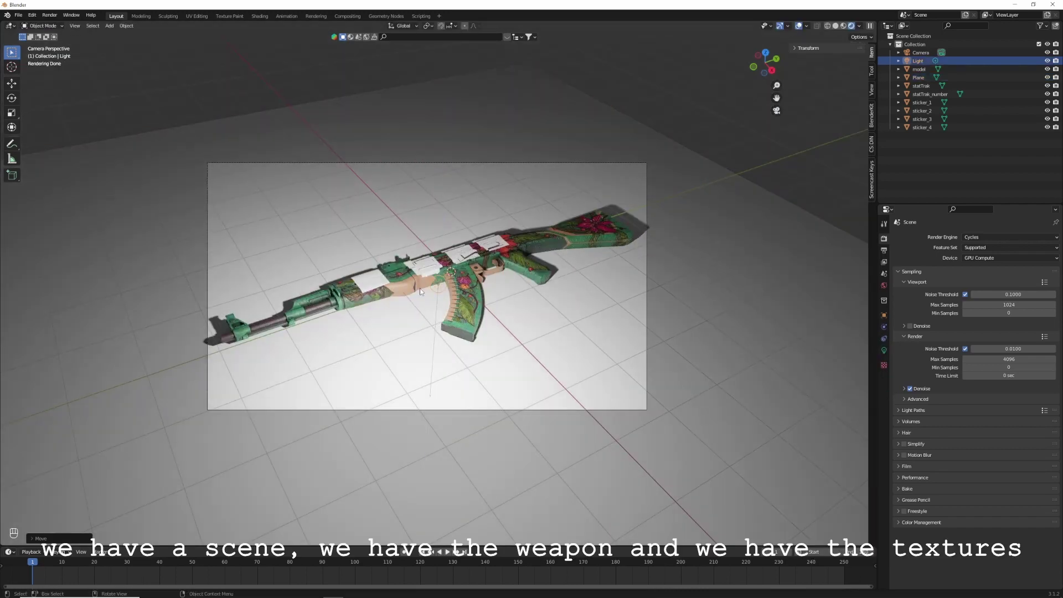
pyautogui.scroll(3, 438, 270)
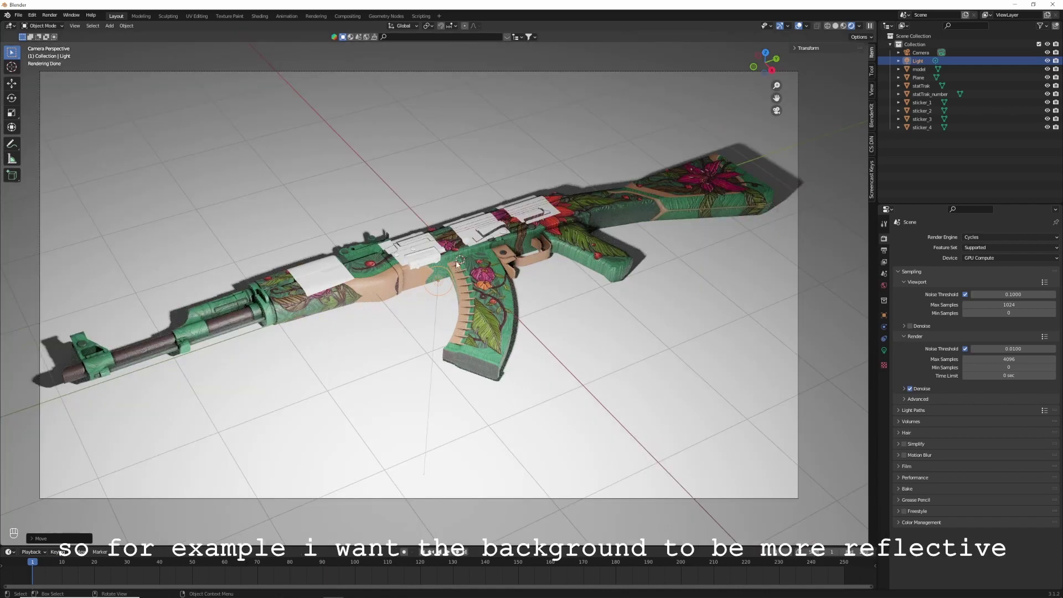
# - Give the ground plane a new material with Metallic 0.667, Specular 0.192 and Roughness 0.115
pyautogui.click(621, 338)
pyautogui.click(884, 385)
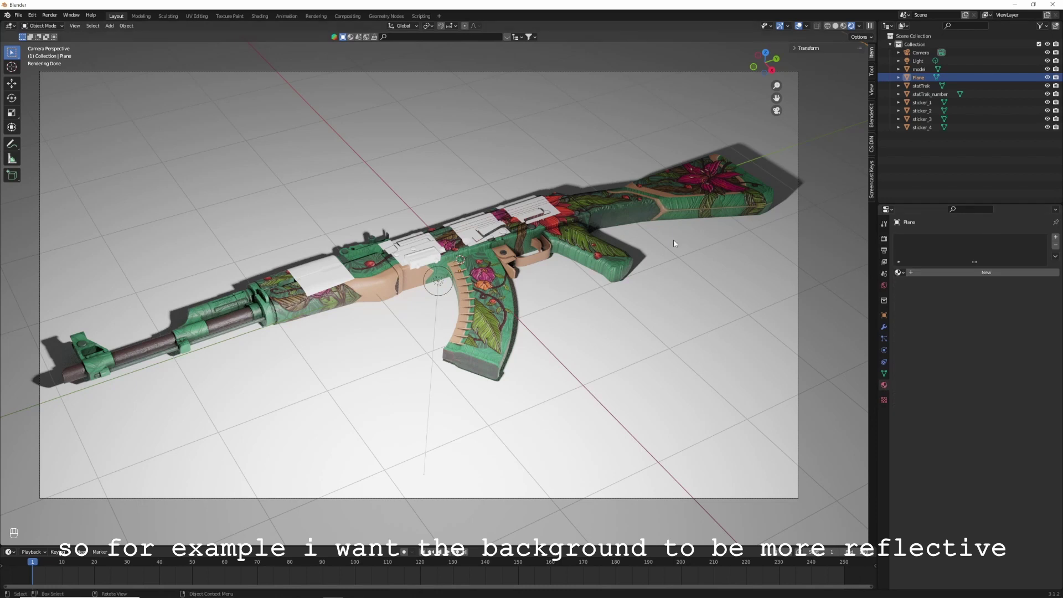
pyautogui.click(930, 272)
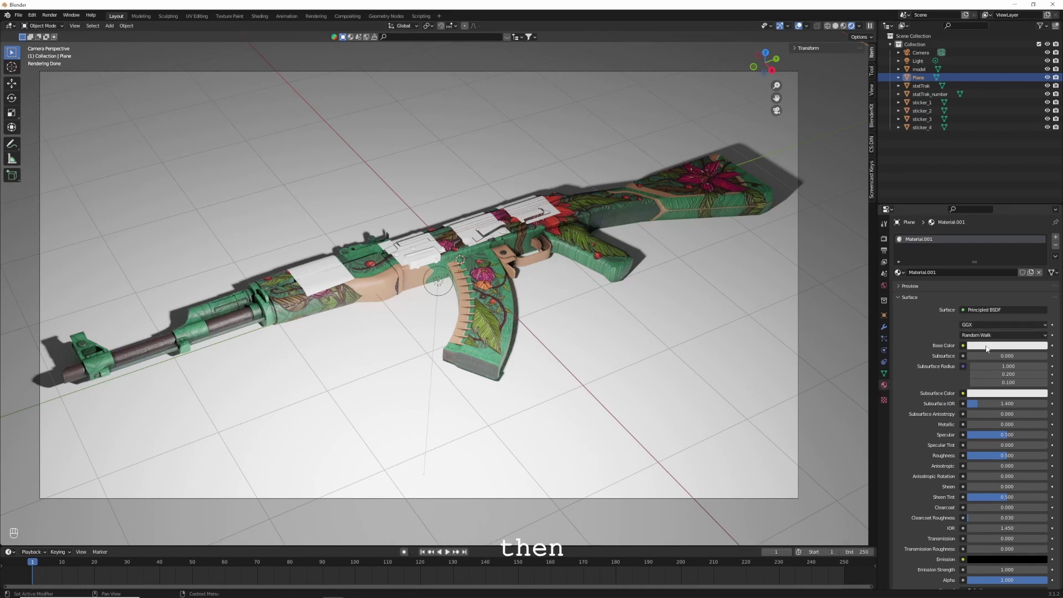
pyautogui.moveTo(1007, 435); pyautogui.dragTo(1060, 425)
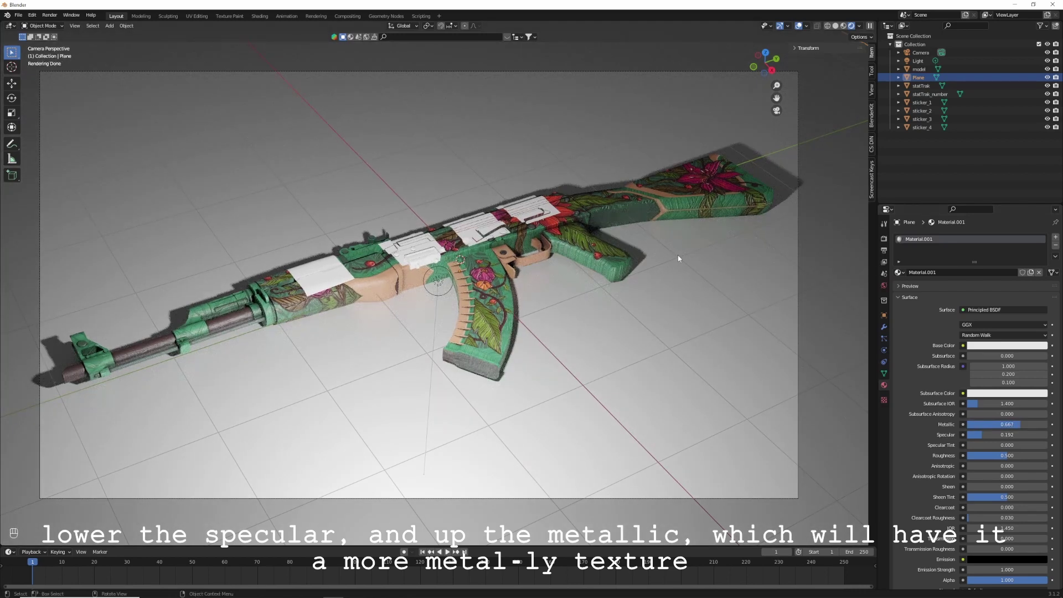
pyautogui.moveTo(1007, 455); pyautogui.dragTo(976, 456)
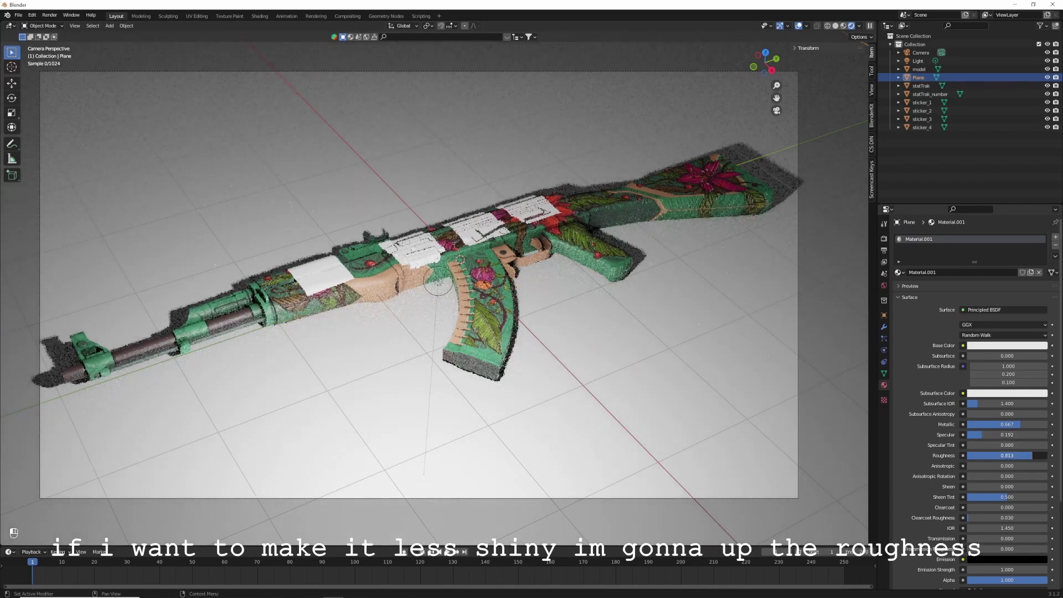
pyautogui.moveTo(1001, 455); pyautogui.dragTo(996, 455)
# - Darken the plane material's base color to near black and adjust its Metallic to 0.867 and Specular to 0.167
pyautogui.click(987, 346)
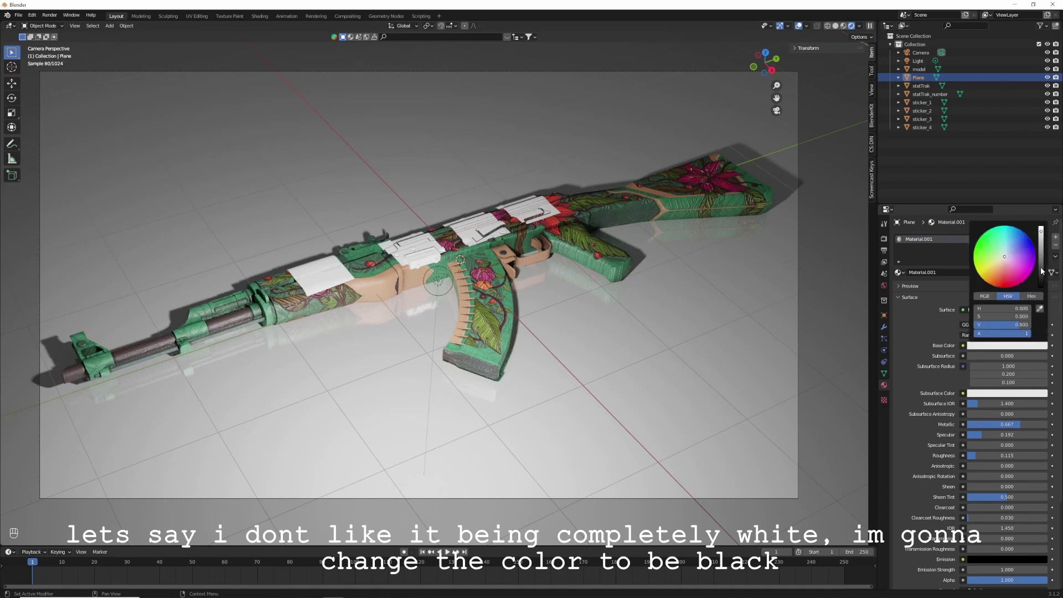
pyautogui.moveTo(1044, 267); pyautogui.dragTo(1041, 287)
pyautogui.moveTo(1015, 424); pyautogui.dragTo(1031, 424)
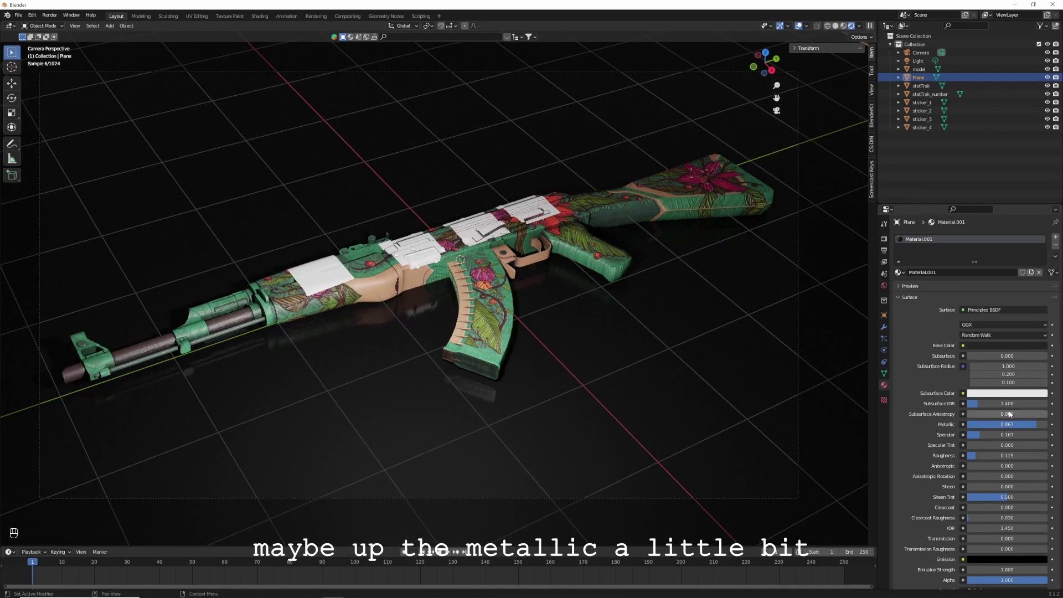
# - Select the light above the rifle and move it along the X axis
pyautogui.scroll(-3, 606, 211)
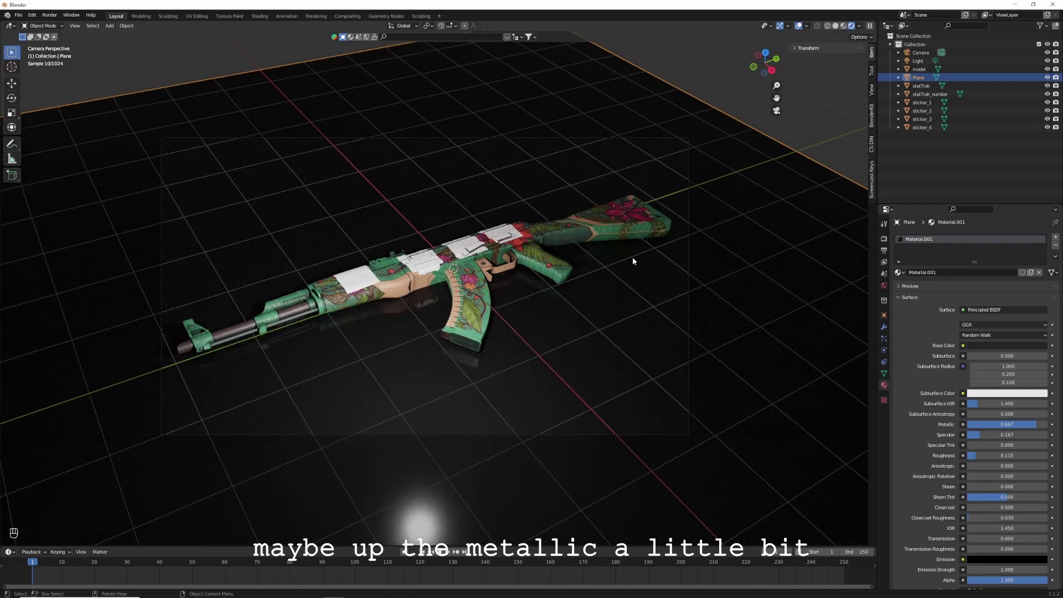
pyautogui.click(433, 276)
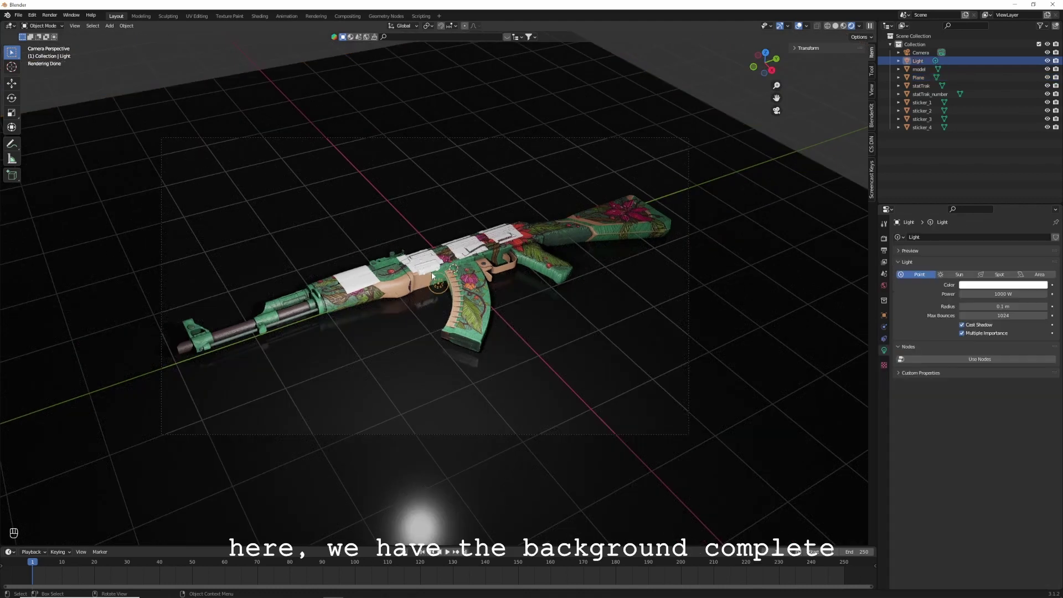
pyautogui.press('g')
pyautogui.press('x')
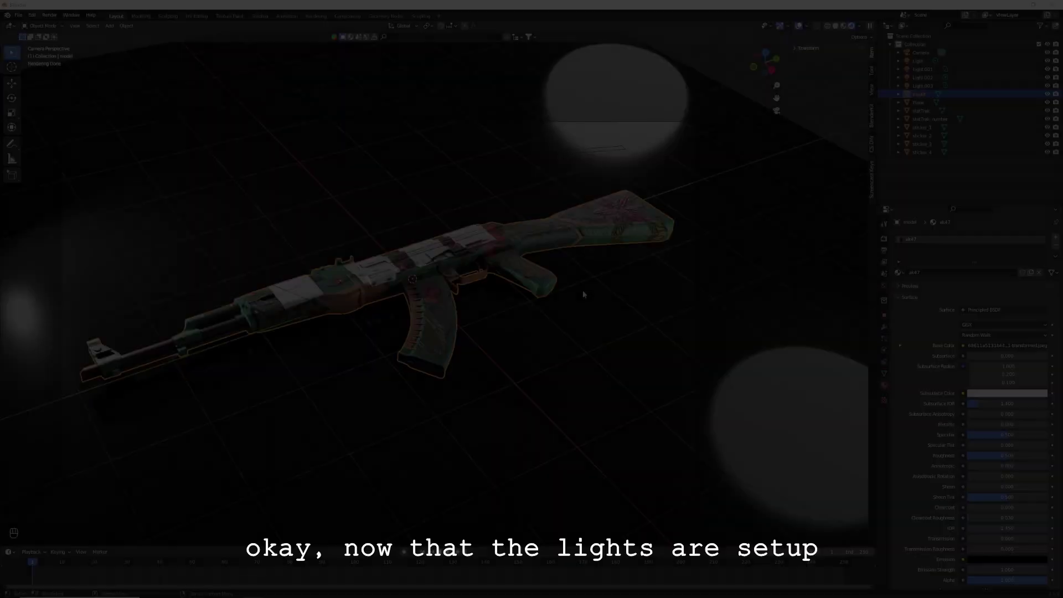
# - Make the ak47 material shinier by setting its Metallic to 0.477, Specular to 0.121 and Roughness to 0.310
pyautogui.scroll(3, 558, 281)
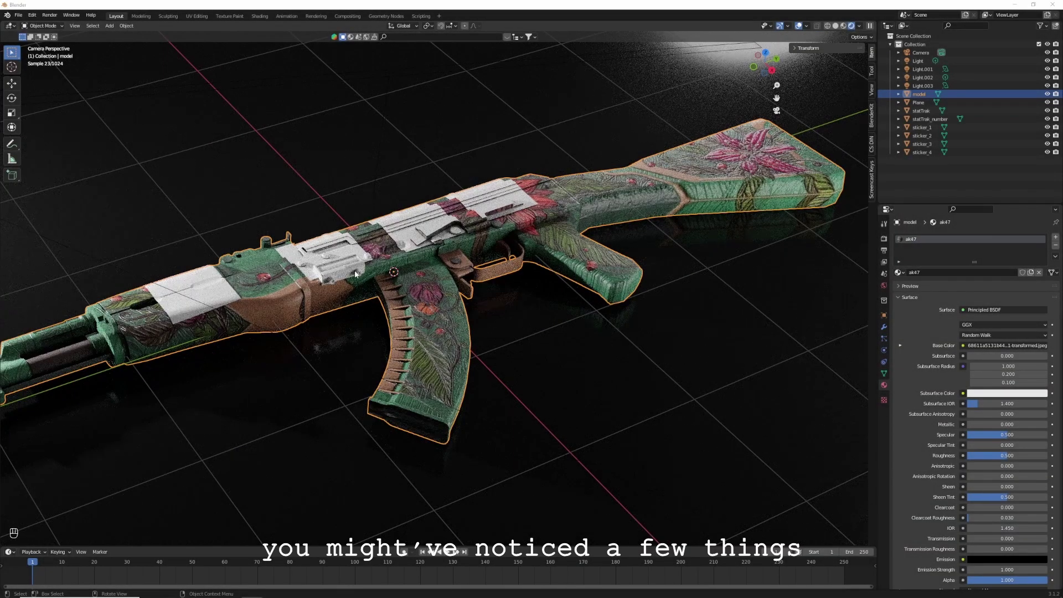
pyautogui.scroll(-4, 355, 274)
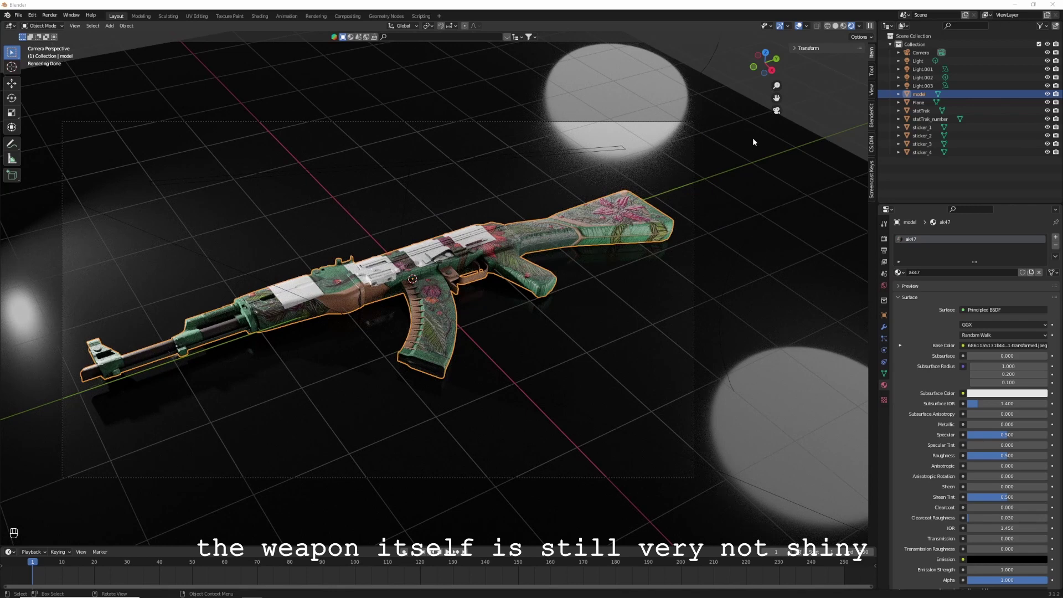
pyautogui.moveTo(776, 98); pyautogui.dragTo(863, 118)
pyautogui.scroll(1, 633, 197)
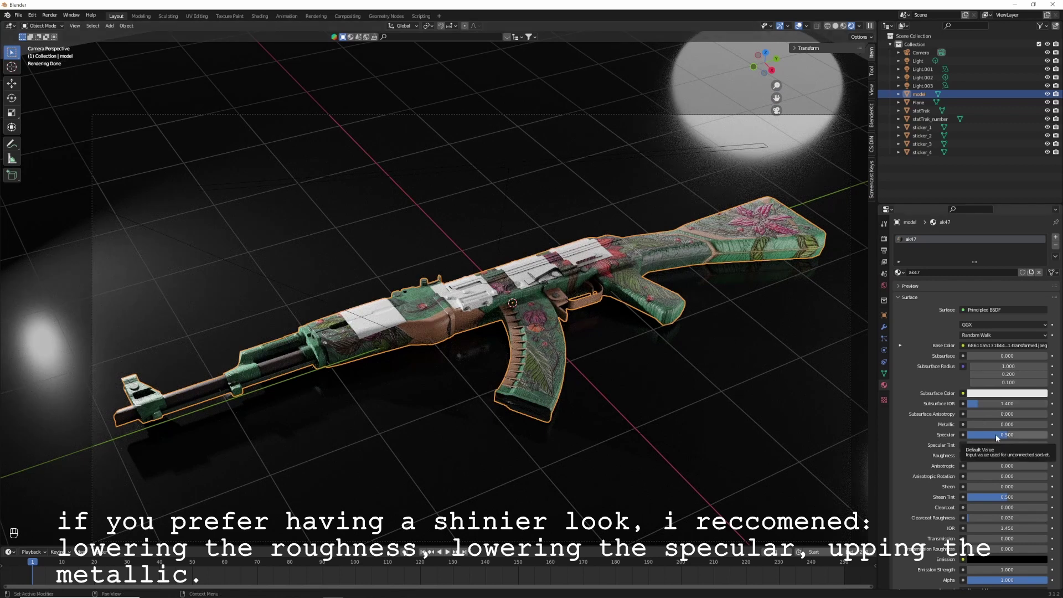
pyautogui.moveTo(997, 455); pyautogui.dragTo(1035, 424)
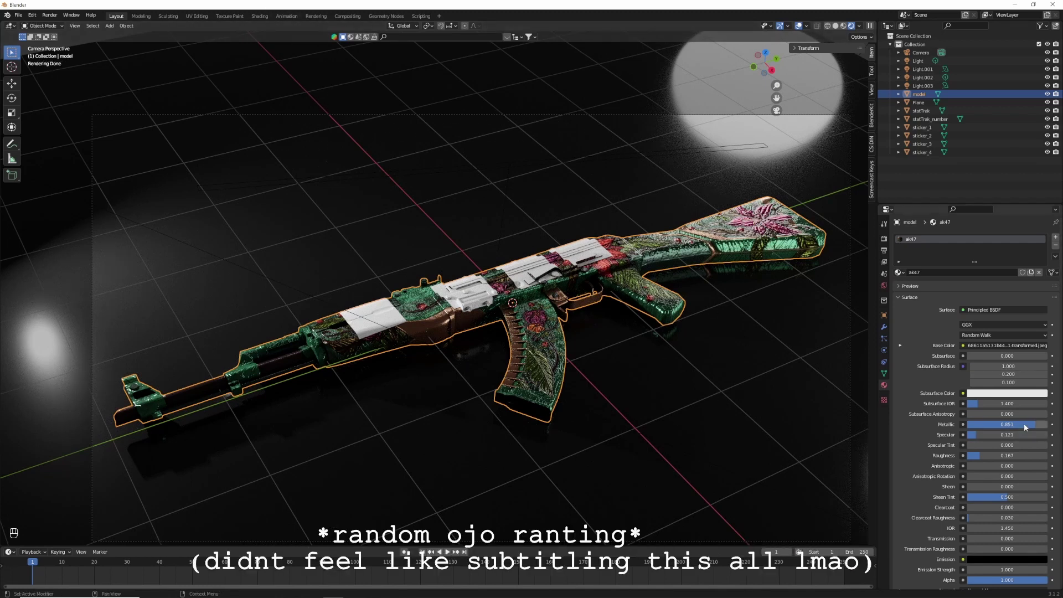
pyautogui.moveTo(1025, 425); pyautogui.dragTo(1013, 455)
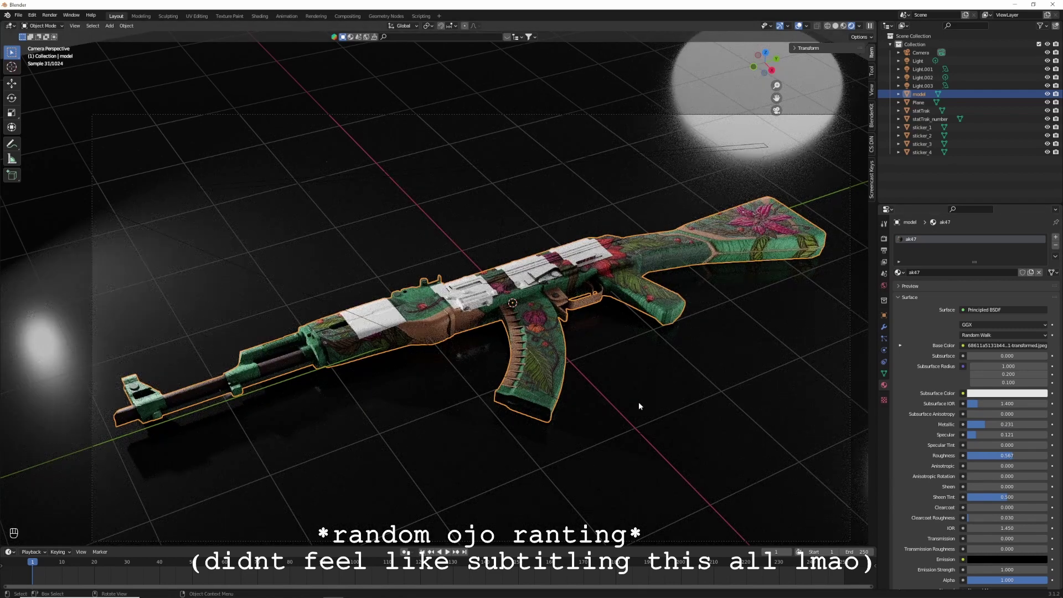
pyautogui.moveTo(1011, 455)
pyautogui.mouseDown()
pyautogui.moveTo(991, 455)
pyautogui.moveTo(1008, 426)
pyautogui.moveTo(995, 455)
pyautogui.mouseUp()
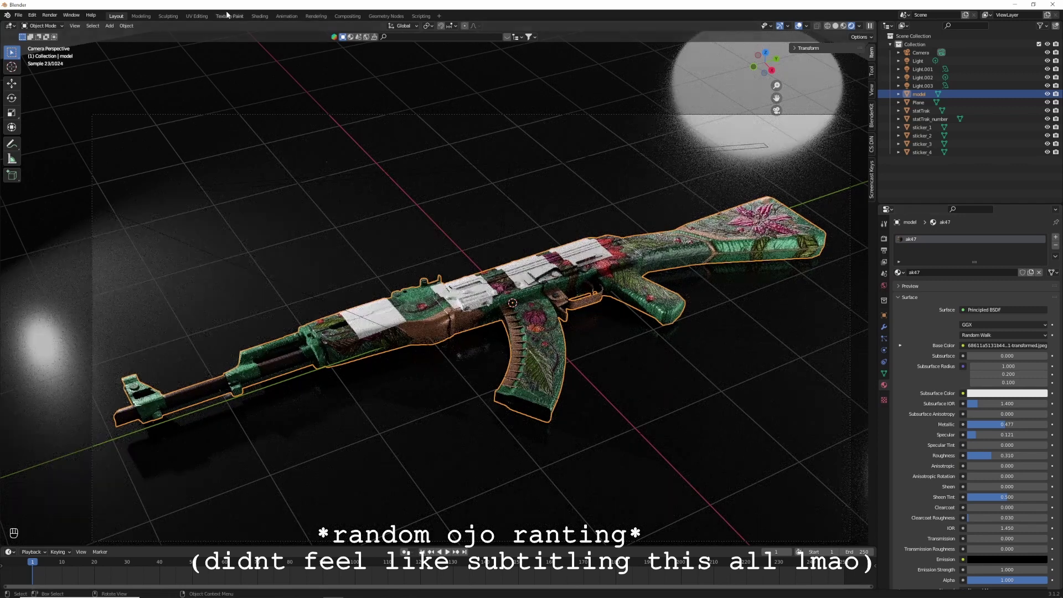
# - Open the Shading workspace and lower the ak47 material's Normal Map strength to 0.200
pyautogui.click(259, 16)
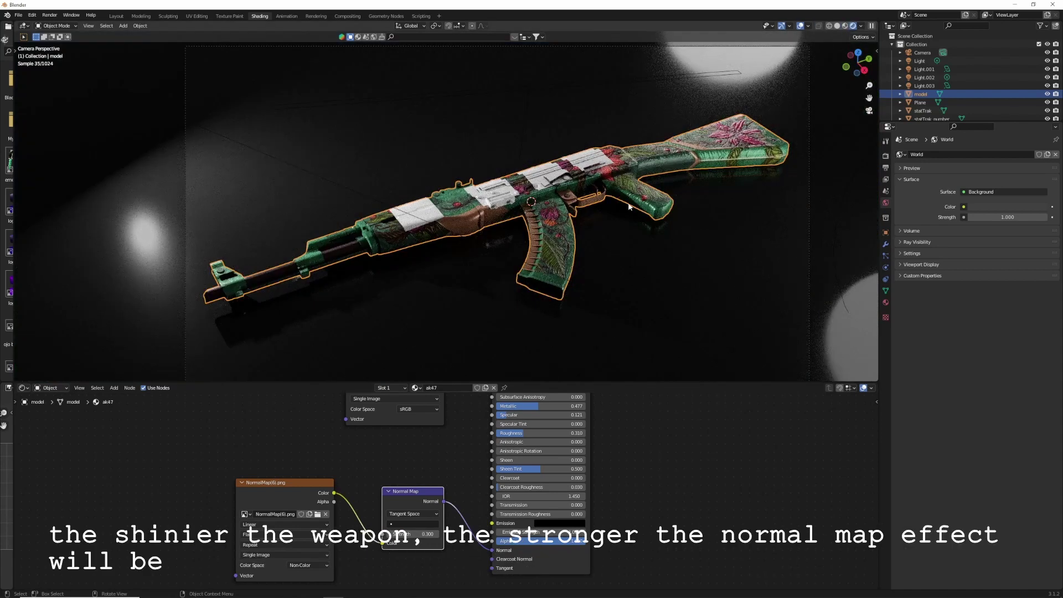
pyautogui.scroll(3, 629, 206)
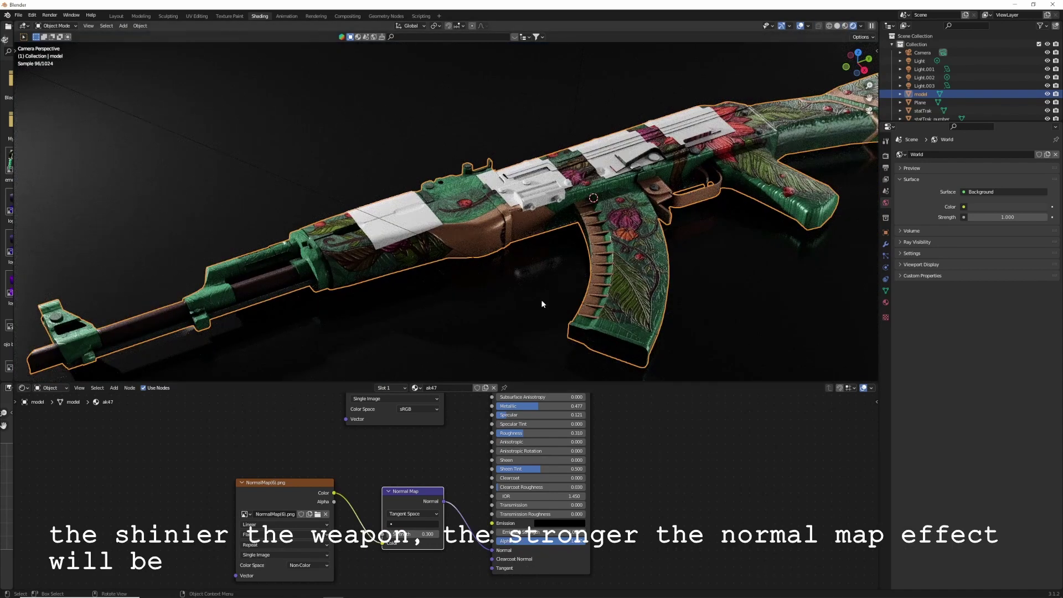
pyautogui.scroll(1, 542, 304)
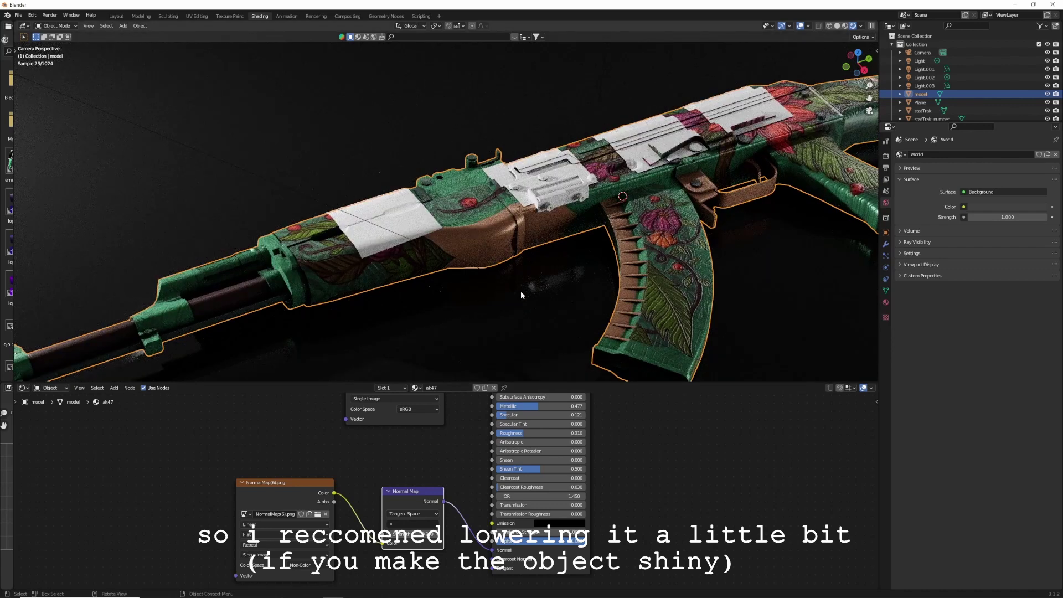
pyautogui.press('Home')
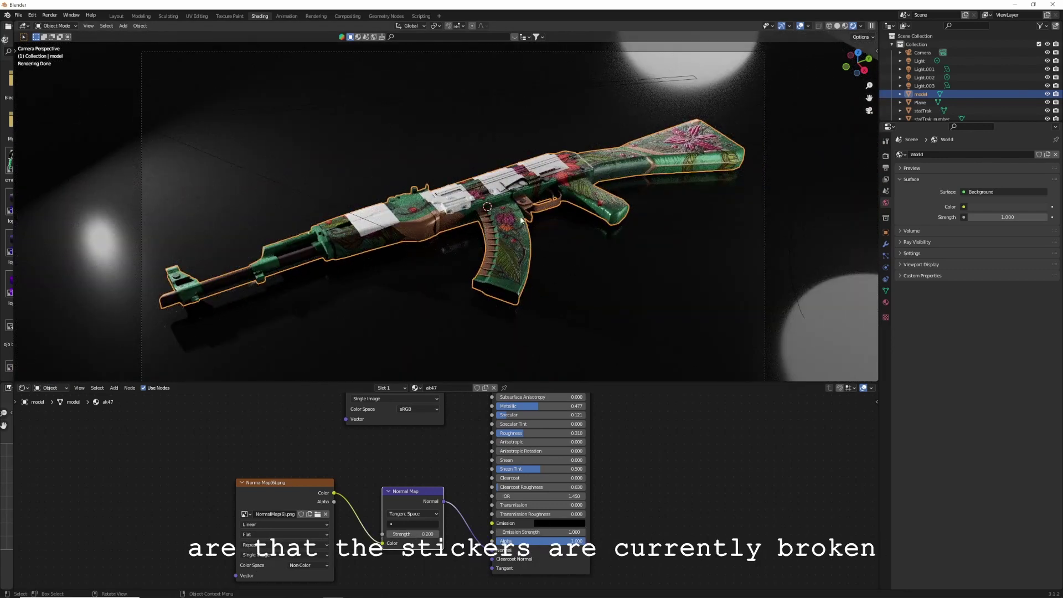
# - Select the front sticker on the rifle and give it the HoloSticker material from the CS:DIN add-on's stickers category
pyautogui.click(457, 194)
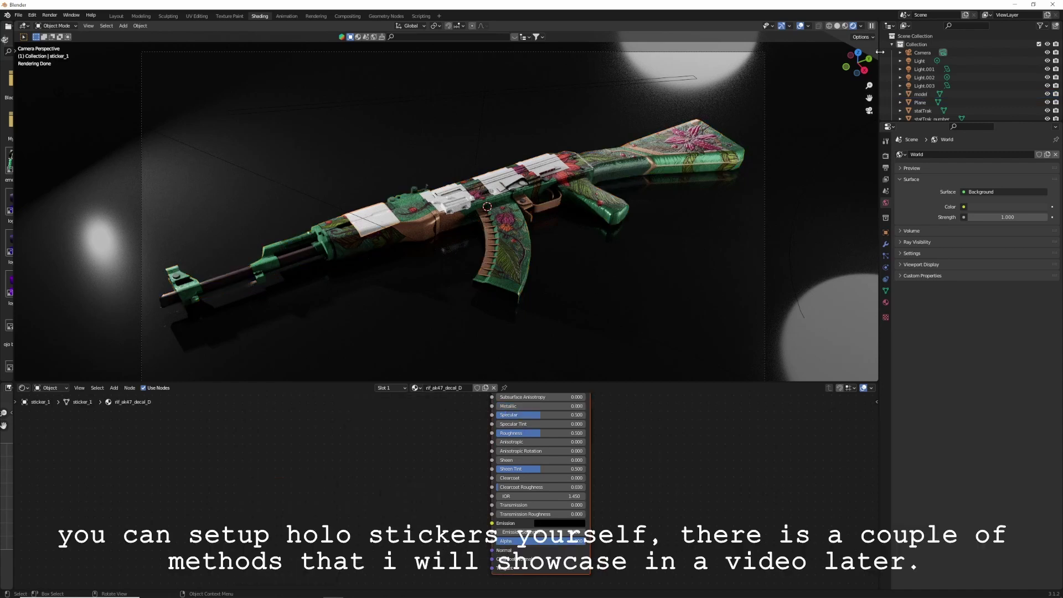
pyautogui.moveTo(659, 429); pyautogui.dragTo(698, 517, button='middle')
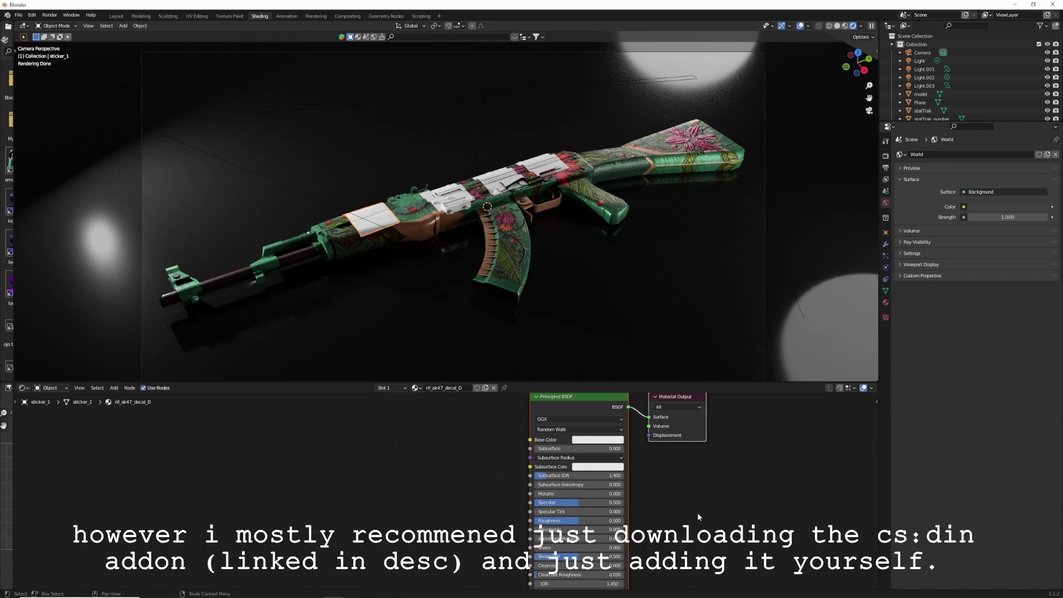
pyautogui.click(878, 50)
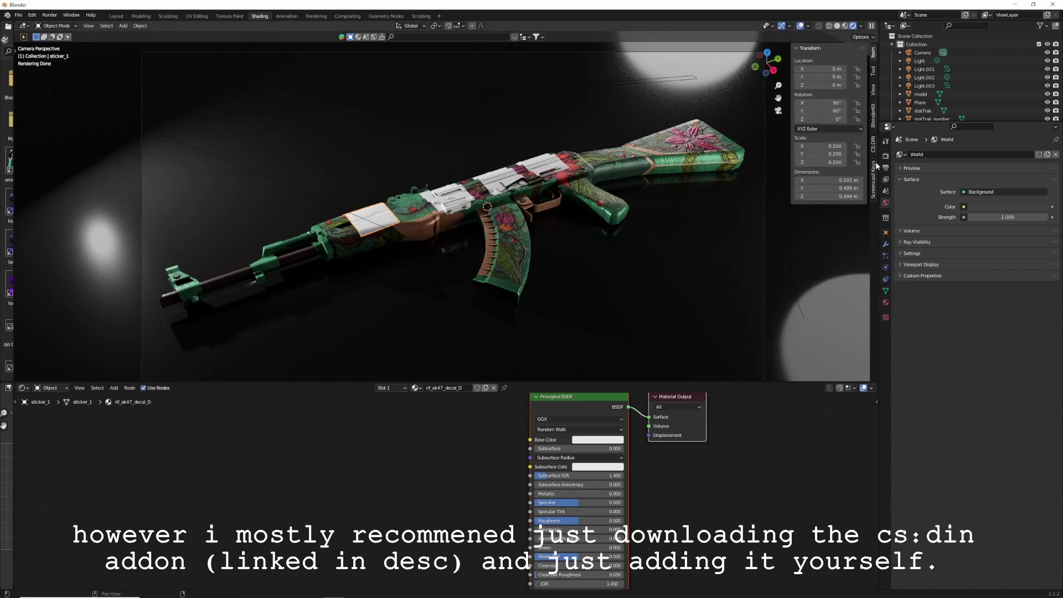
pyautogui.click(873, 145)
pyautogui.click(841, 61)
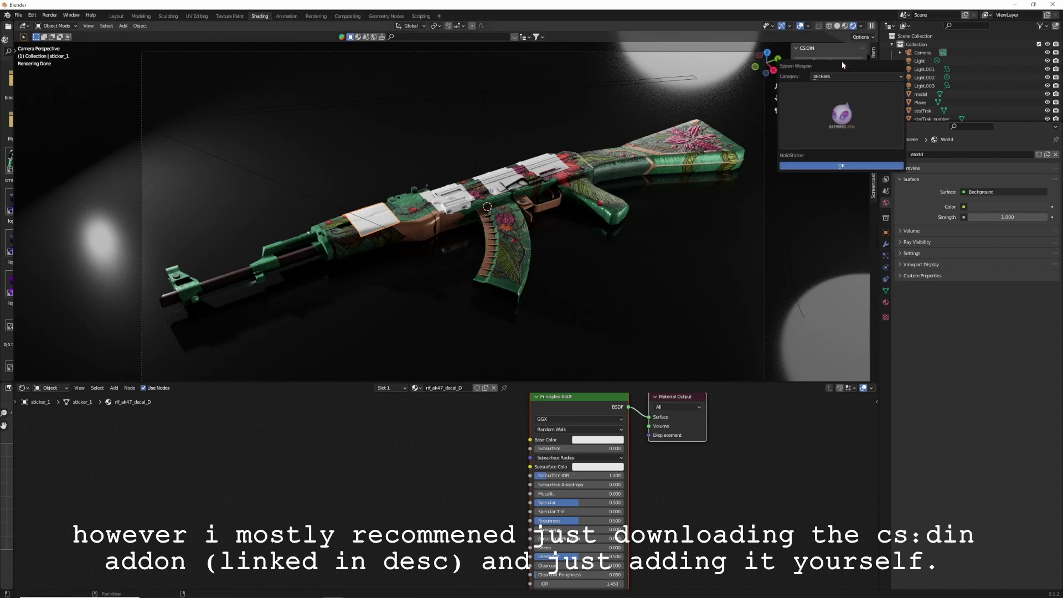
pyautogui.click(842, 165)
pyautogui.click(370, 216)
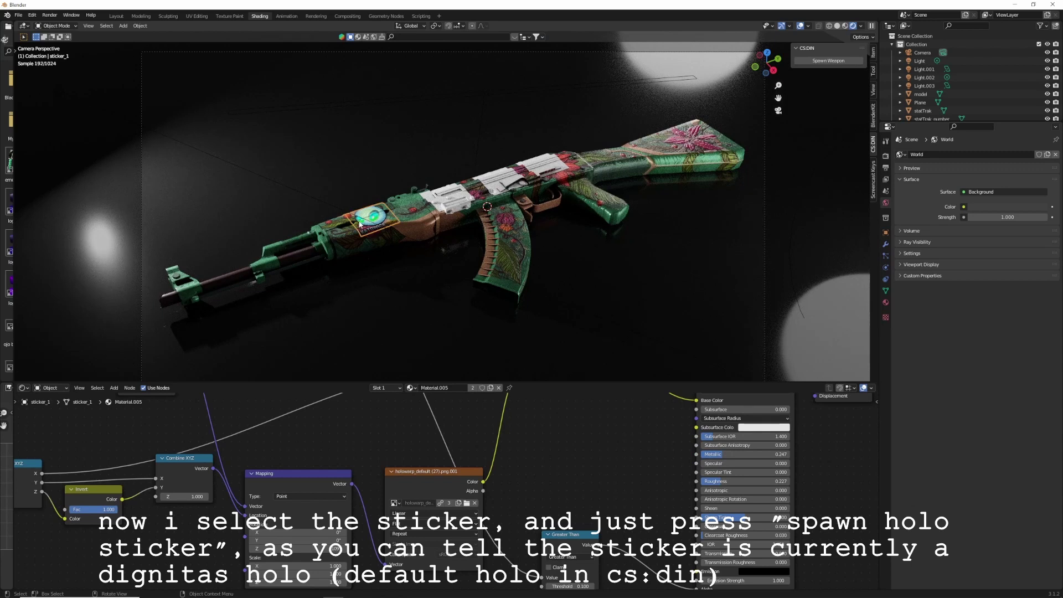
pyautogui.click(831, 61)
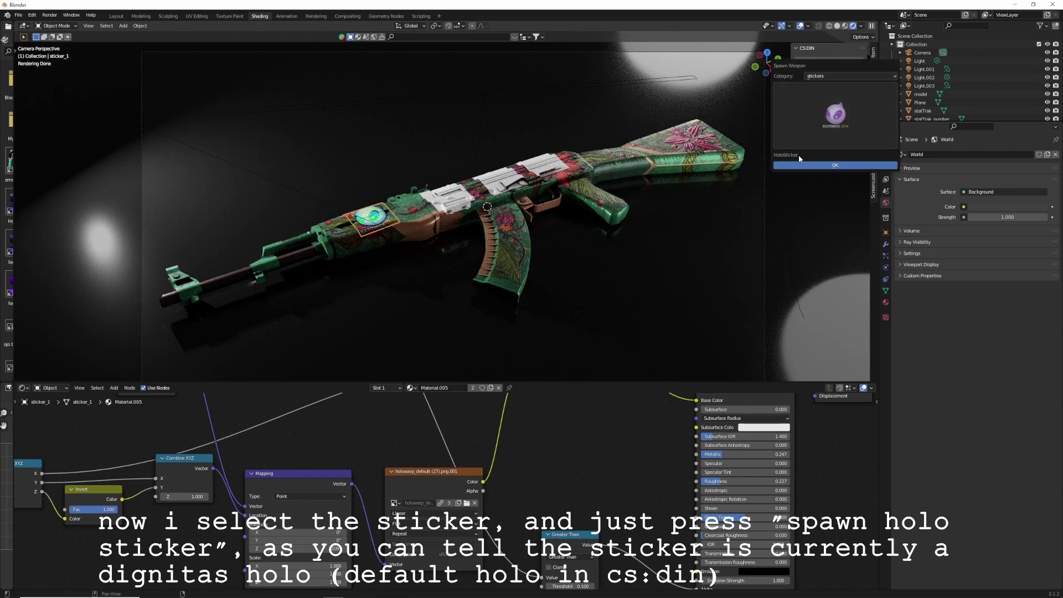
# - Replace the sticker_dignitas.png image in the sticker's node setup with voxeminor.png
pyautogui.scroll(2, 622, 189)
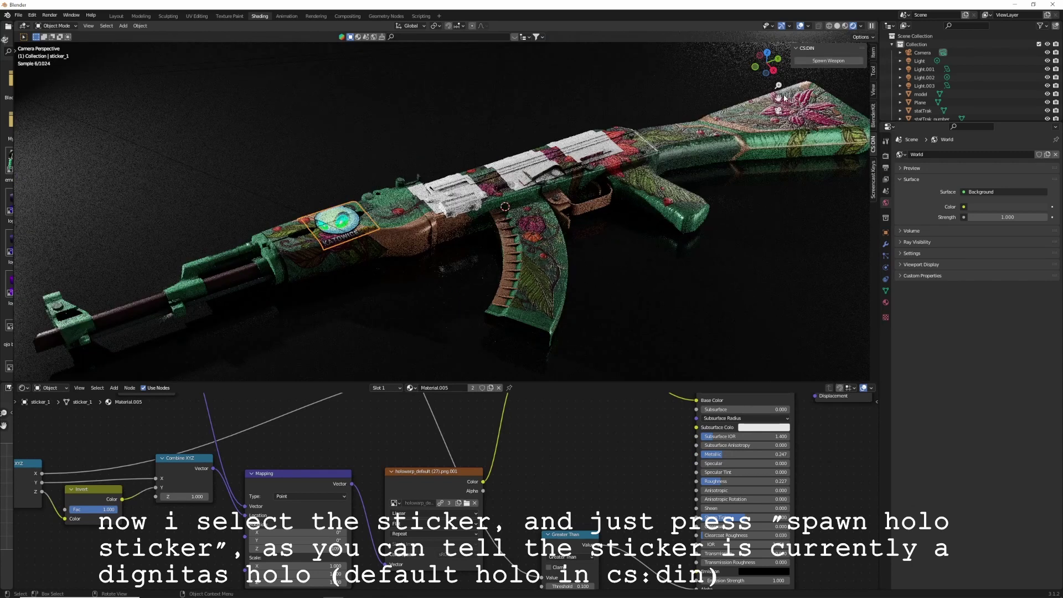
pyautogui.moveTo(779, 98); pyautogui.dragTo(825, 113)
pyautogui.scroll(1, 720, 213)
pyautogui.keyDown('shift'); pyautogui.moveTo(668, 204); pyautogui.dragTo(721, 227, button='middle'); pyautogui.keyUp('shift')
pyautogui.moveTo(631, 513); pyautogui.dragTo(705, 395, button='middle')
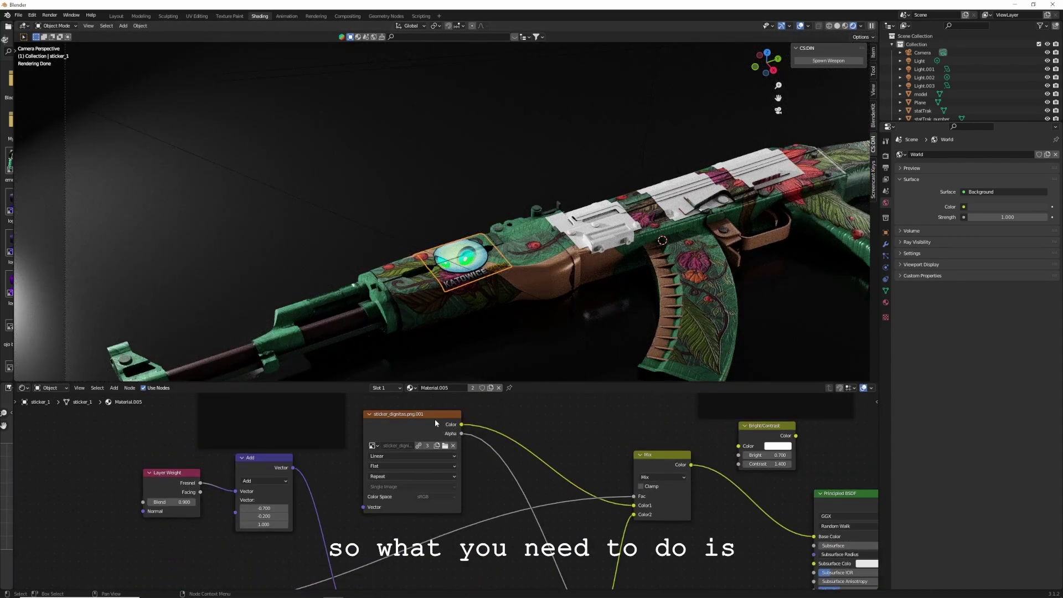
pyautogui.moveTo(14, 453); pyautogui.dragTo(190, 451)
pyautogui.click(522, 446)
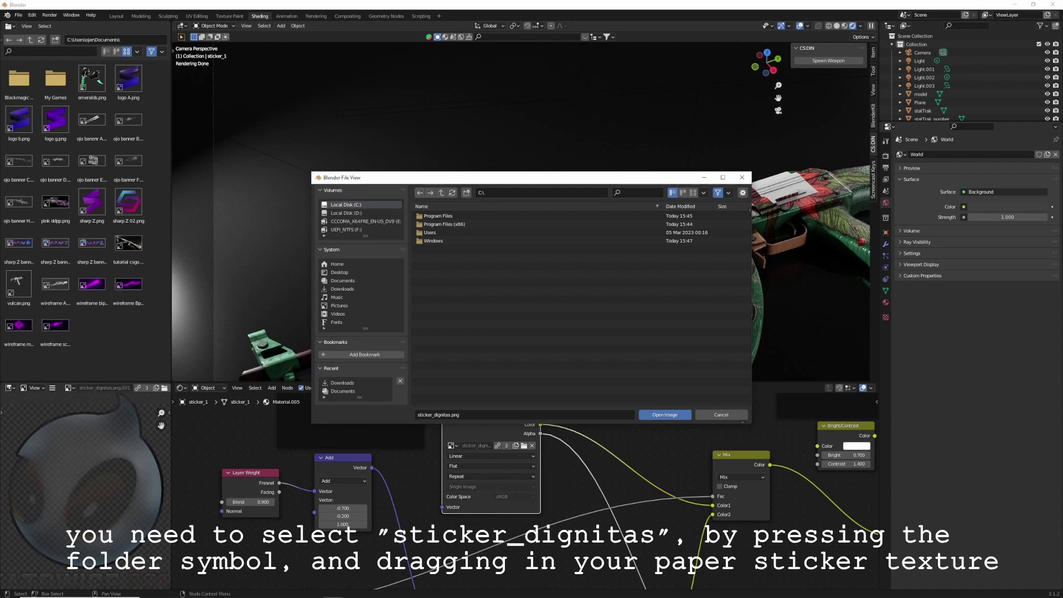
pyautogui.moveTo(838, 341); pyautogui.dragTo(516, 339)
pyautogui.click(664, 415)
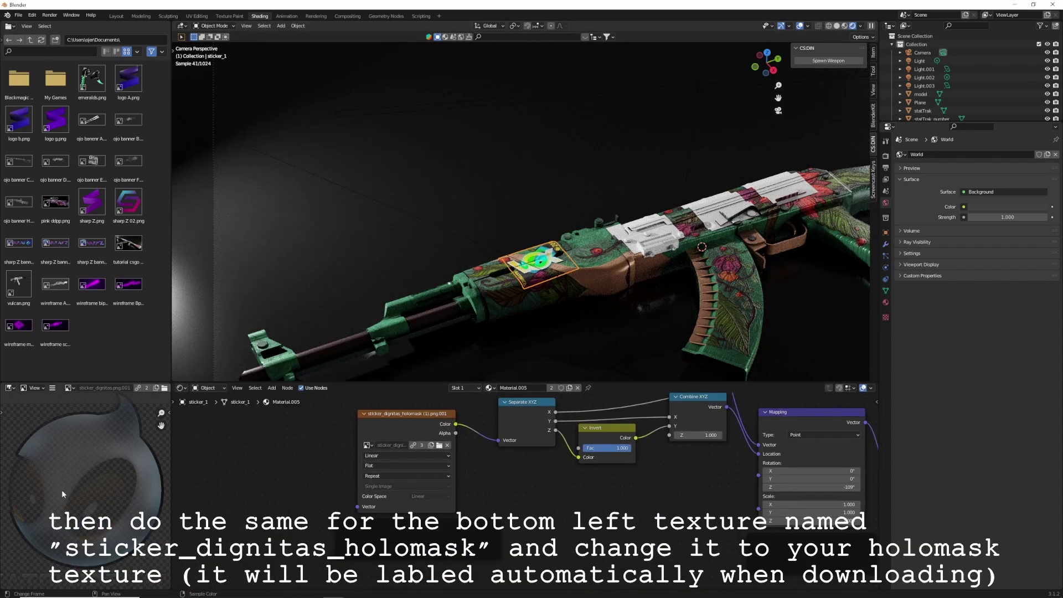
# - Replace the sticker_dignitas_holomask image with voxeminor_holomask.png and set its color space to Non-Color
pyautogui.click(439, 446)
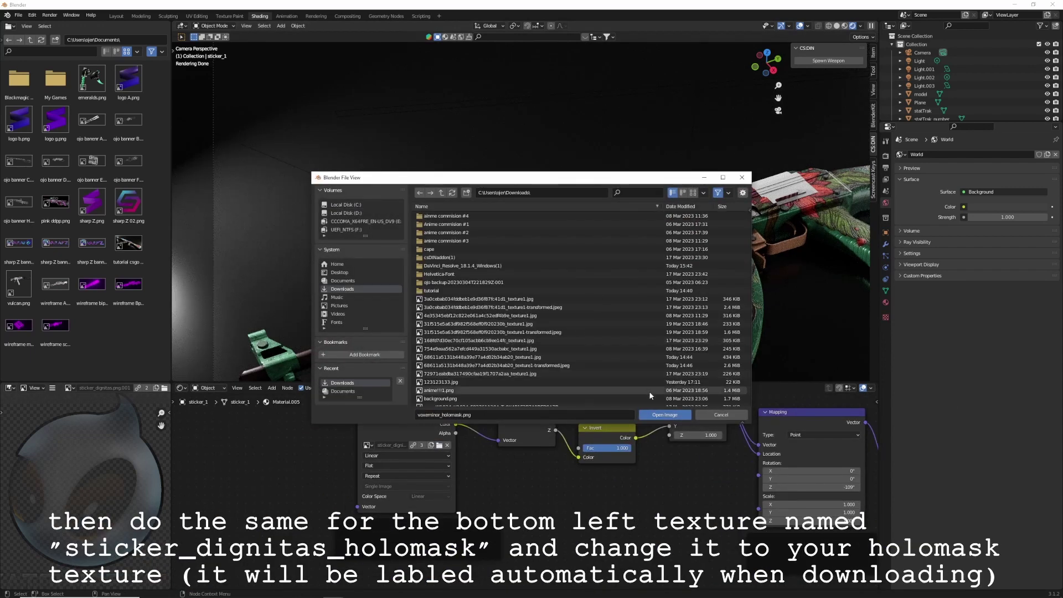
pyautogui.click(660, 415)
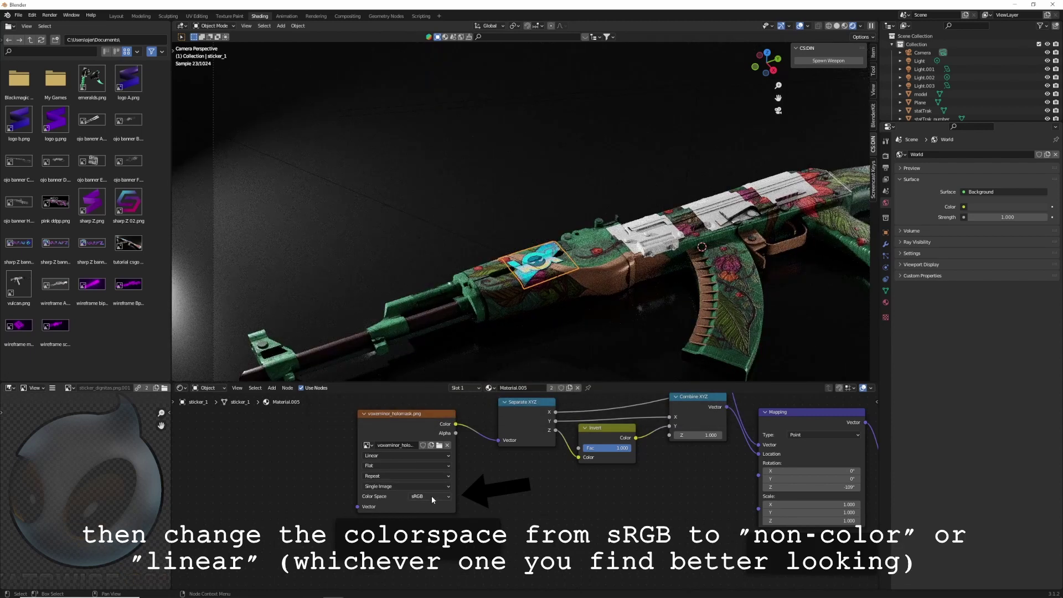
pyautogui.click(407, 498)
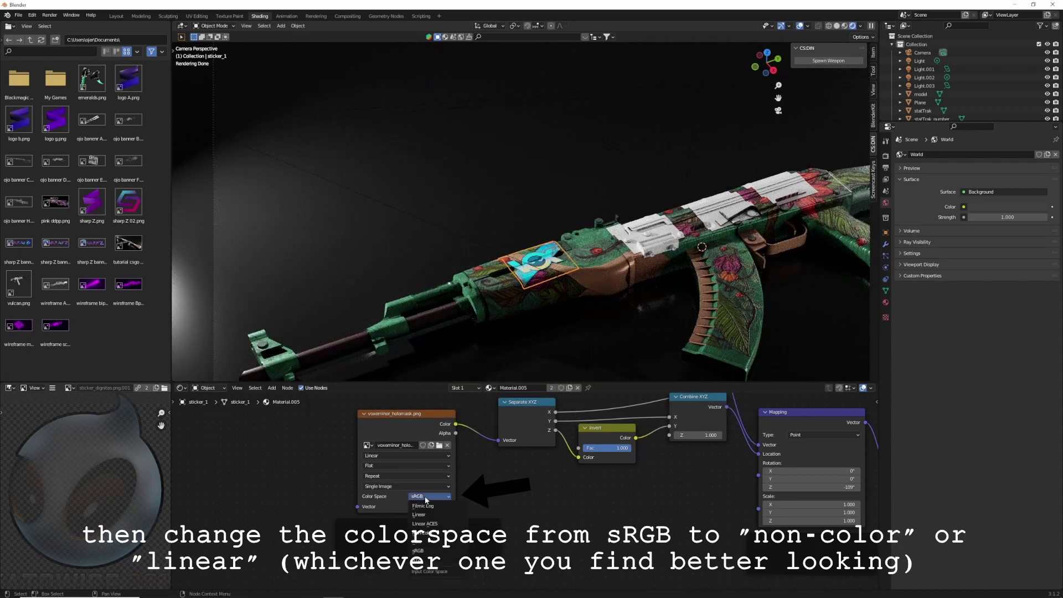
pyautogui.click(419, 516)
pyautogui.click(429, 497)
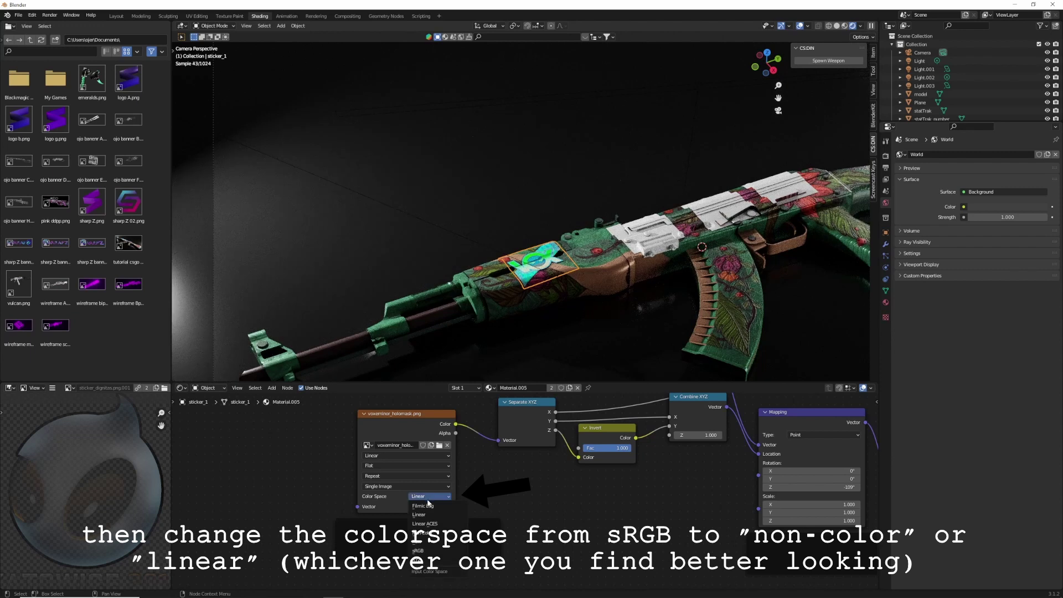
pyautogui.click(430, 521)
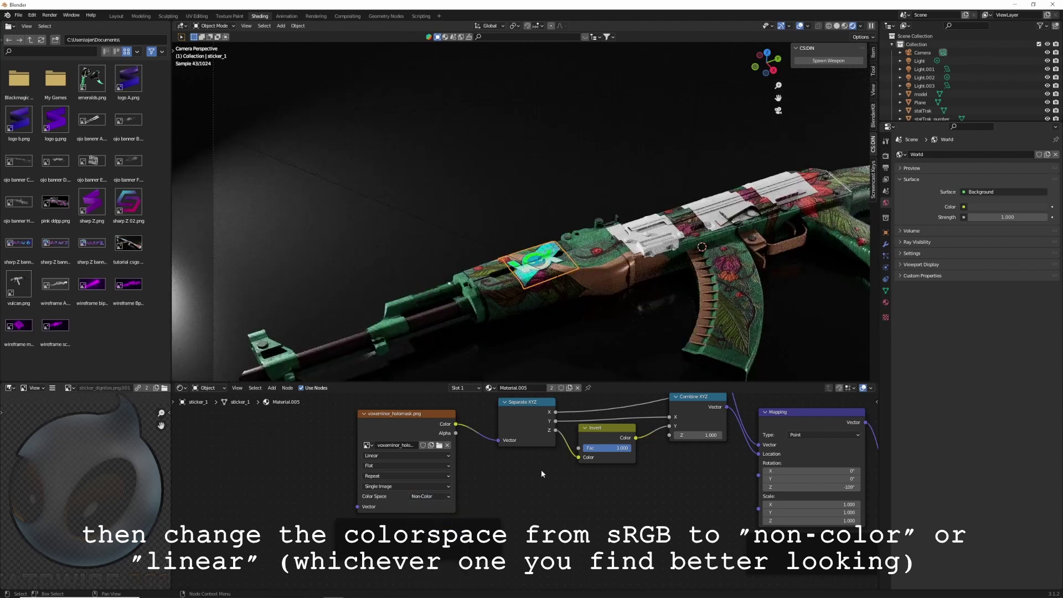
# - Set the X rotation of the Mapping node to 51.6° to shift the sticker's holo colors
pyautogui.moveTo(438, 512); pyautogui.dragTo(417, 500, button='middle')
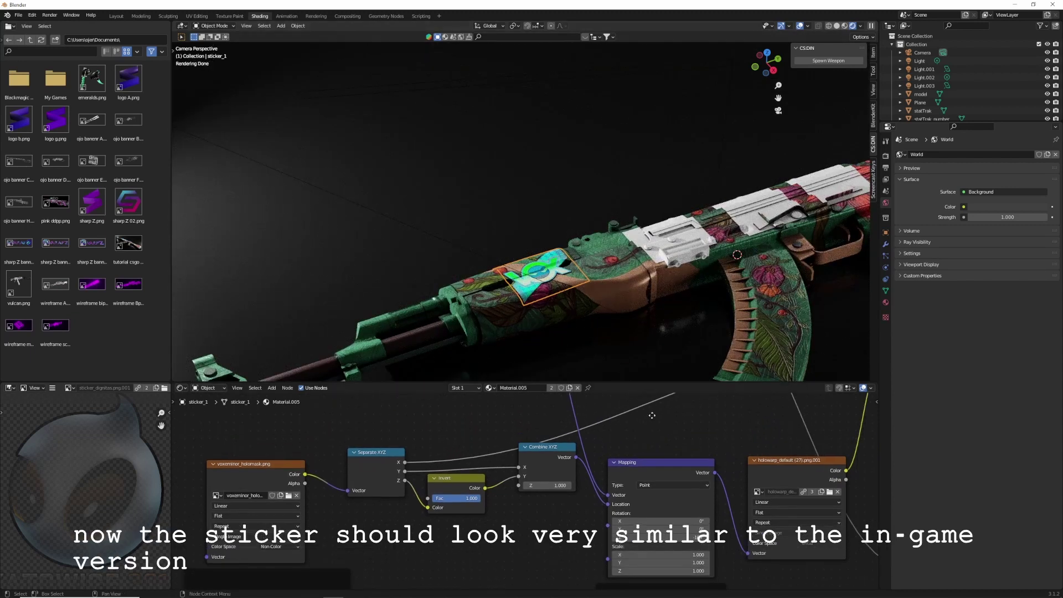
pyautogui.moveTo(636, 406); pyautogui.dragTo(642, 467, button='middle')
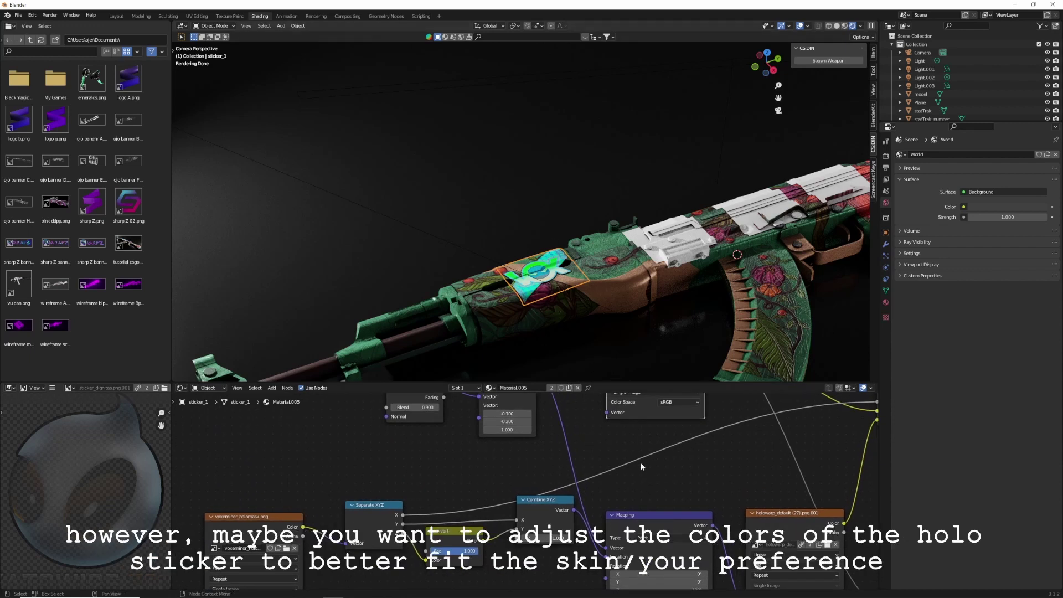
pyautogui.moveTo(643, 463); pyautogui.dragTo(612, 448, button='middle')
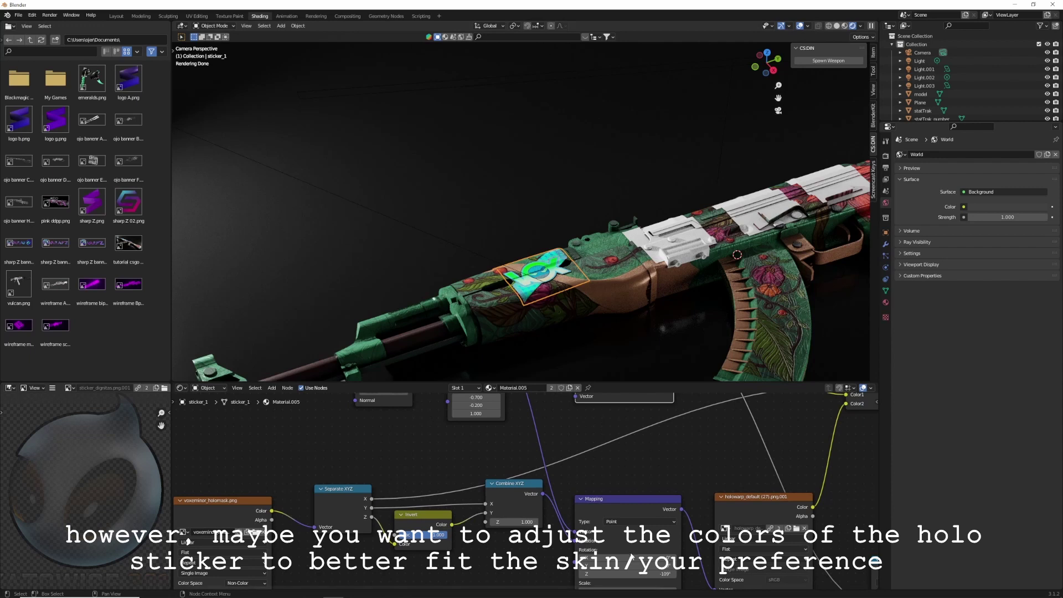
pyautogui.moveTo(631, 558); pyautogui.dragTo(570, 473, button='middle')
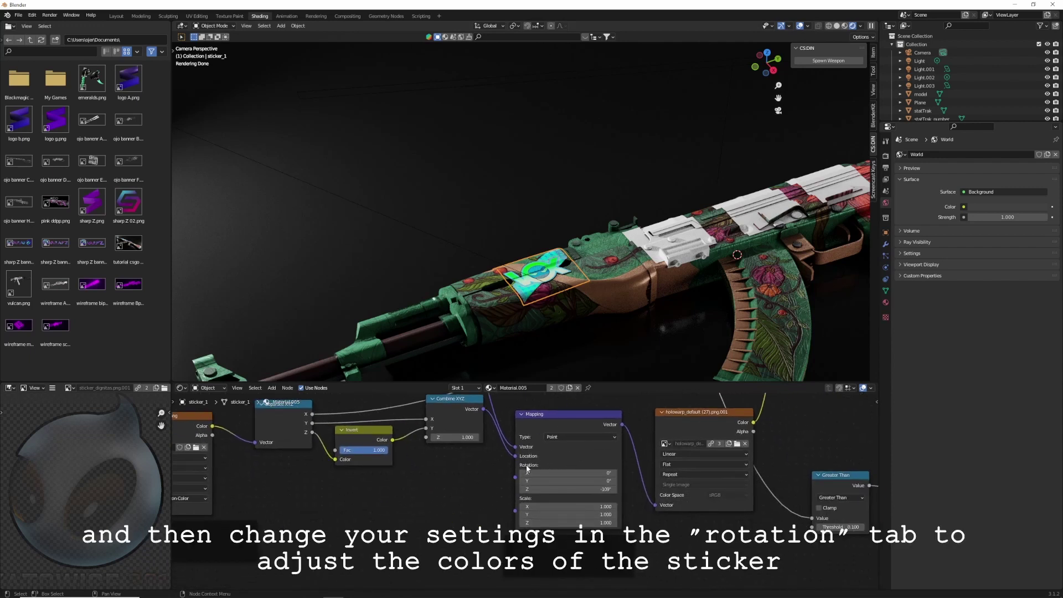
pyautogui.moveTo(565, 471); pyautogui.dragTo(670, 471)
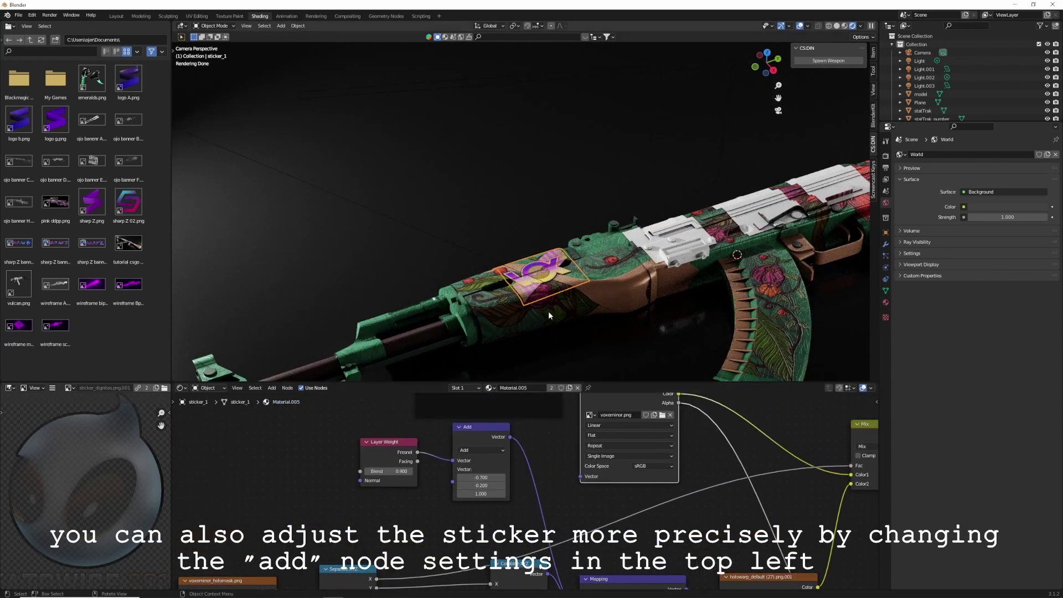
# - Adjust the first vector value of the Add node and reset it to 0.000
pyautogui.scroll(3, 554, 299)
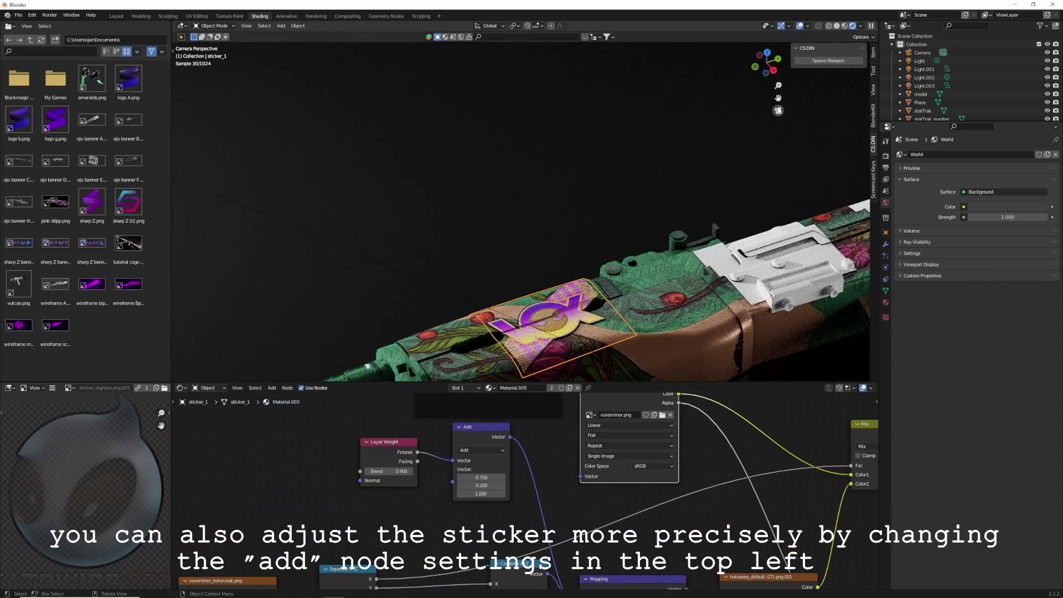
pyautogui.click(481, 432)
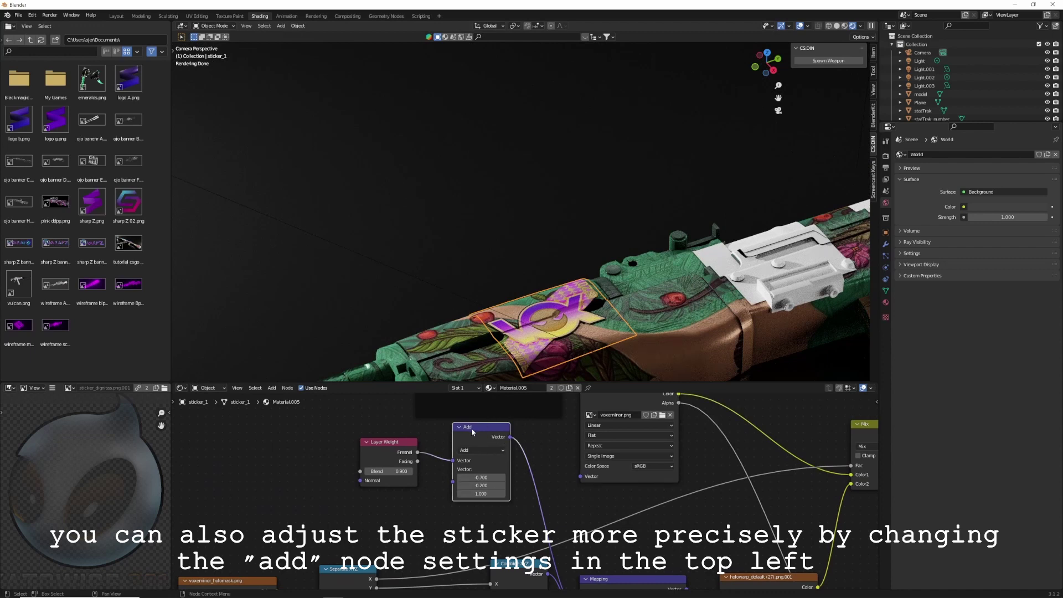
pyautogui.moveTo(480, 477); pyautogui.dragTo(504, 478)
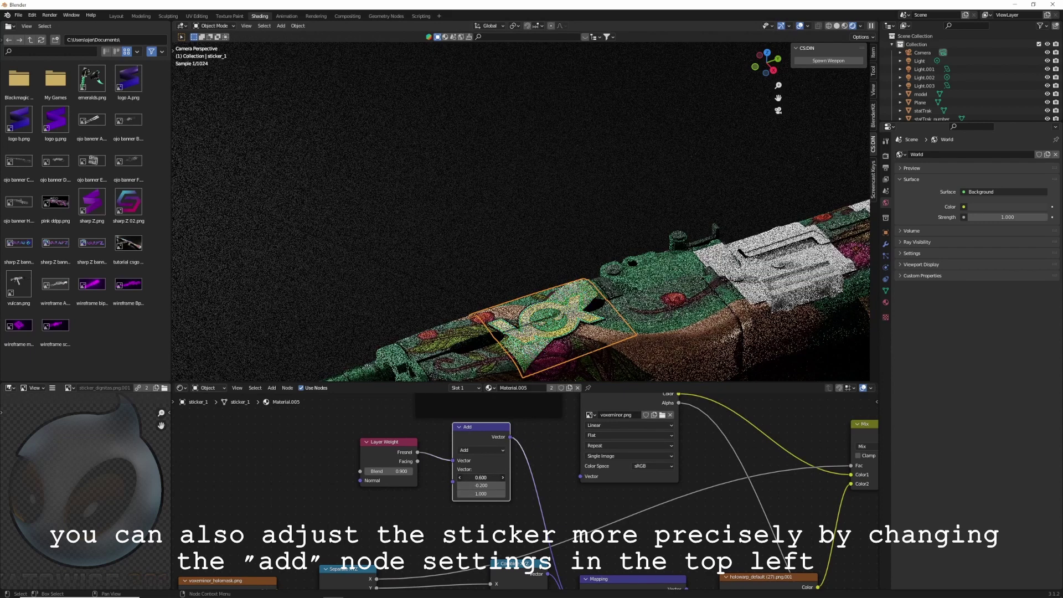
pyautogui.press('BackSpace')
pyautogui.scroll(-3, 500, 356)
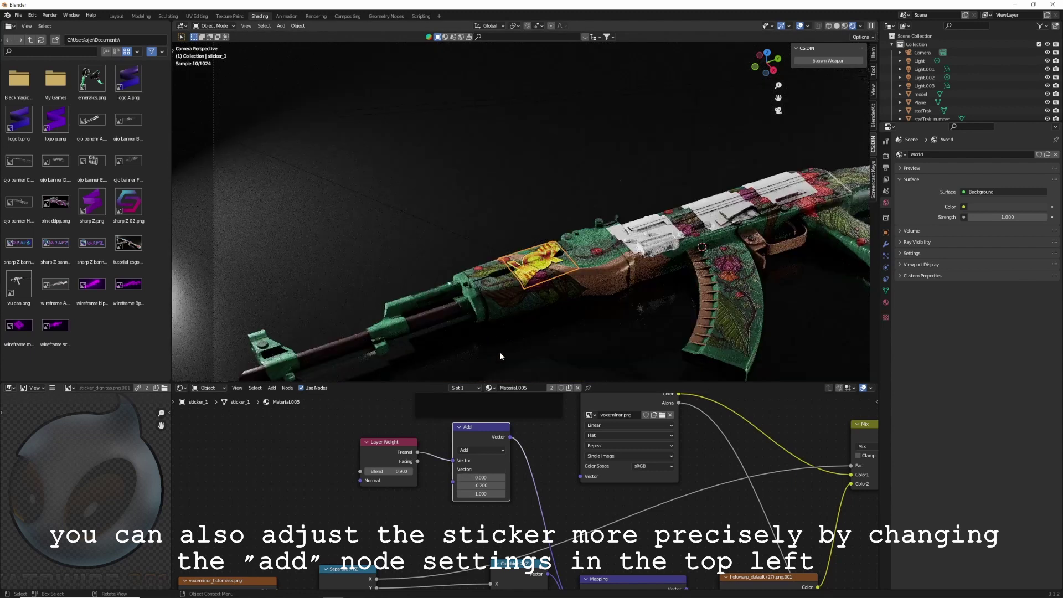
# - Select all nodes of the sticker_1 material and copy them
pyautogui.scroll(-3, 562, 290)
pyautogui.press('a')
pyautogui.hotkey('ctrl', 'c')
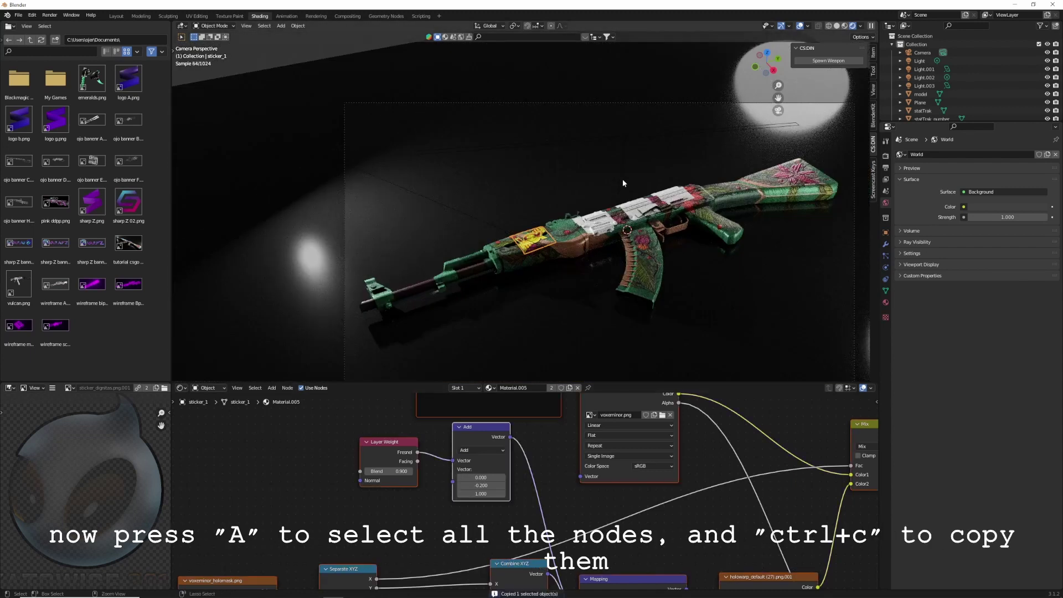
pyautogui.moveTo(748, 529); pyautogui.dragTo(628, 473, button='middle')
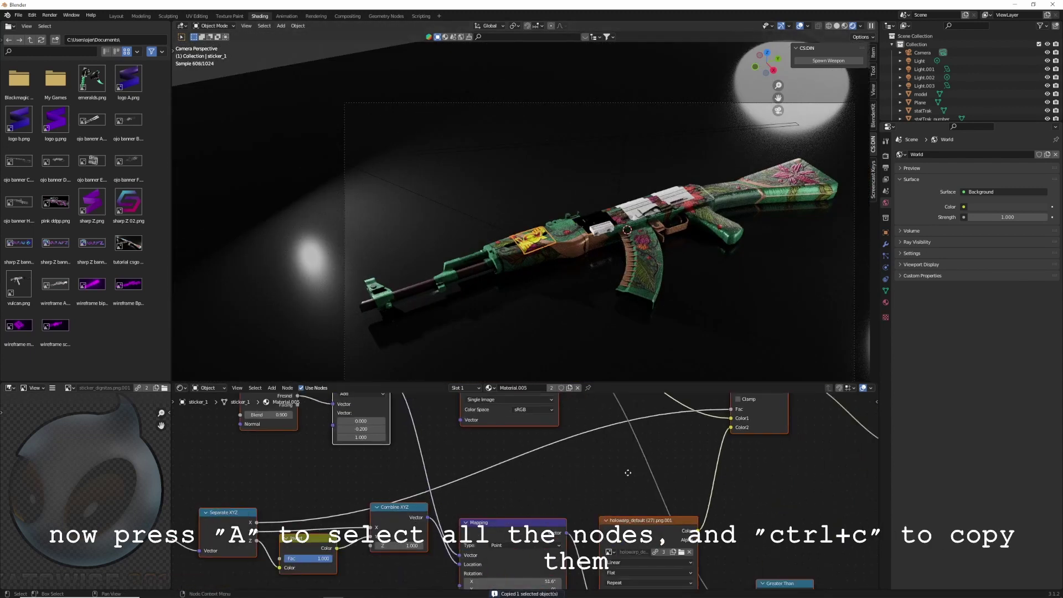
pyautogui.scroll(-6, 609, 448)
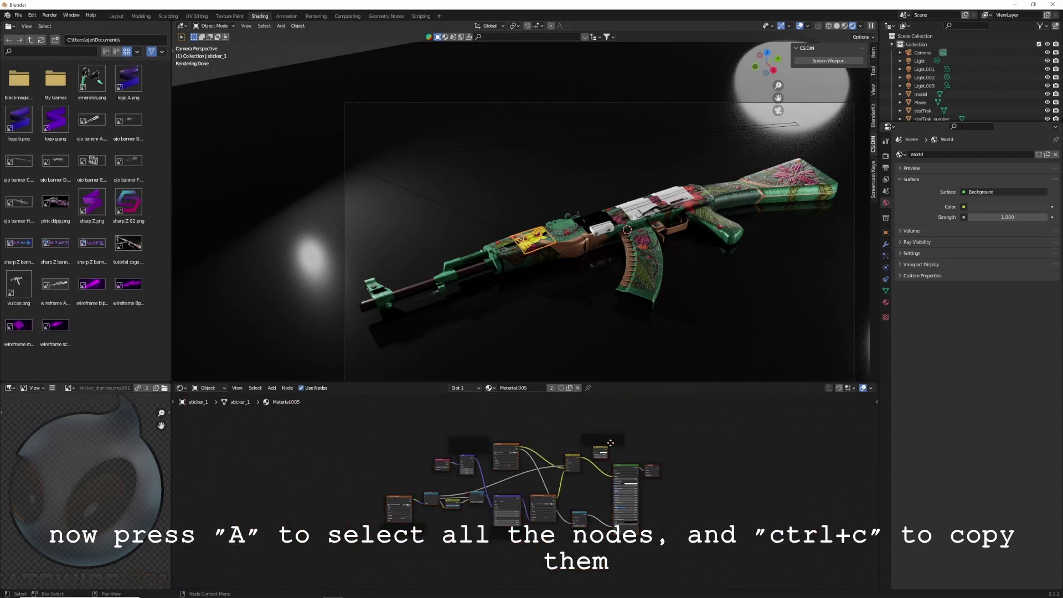
pyautogui.hotkey('ctrl', 'c')
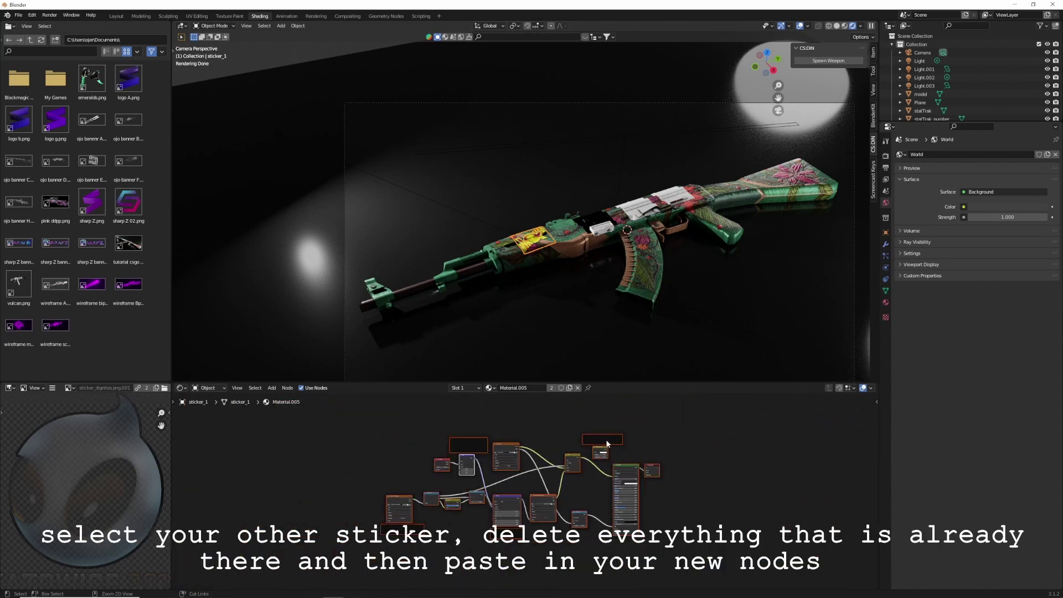
pyautogui.hotkey('ctrl', 'c')
# - Replace the nodes in the remaining stickers' materials, starting with sticker_2, with the copied holo sticker nodes
pyautogui.click(590, 221)
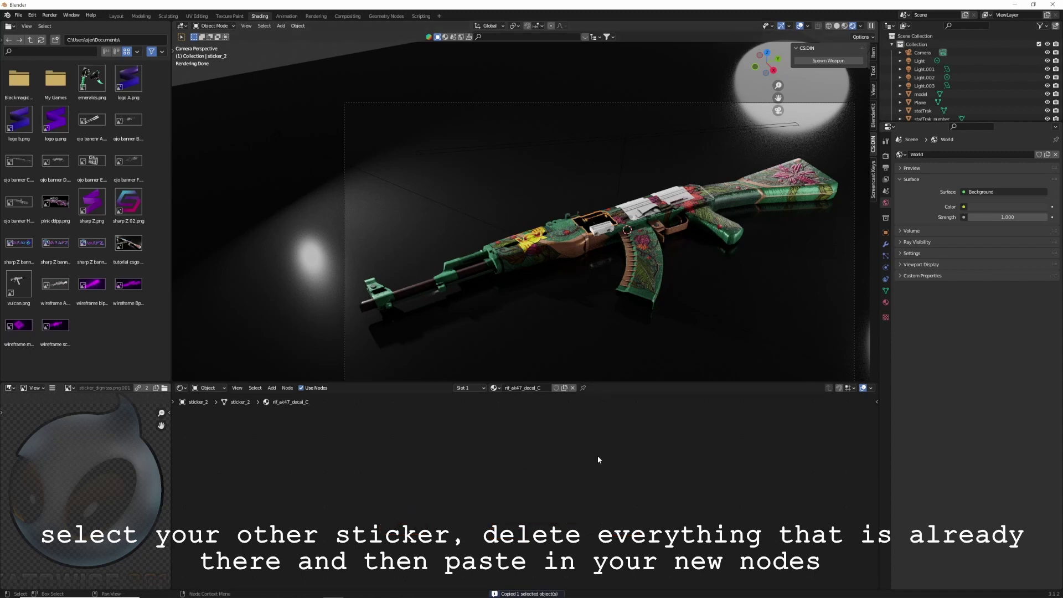
pyautogui.hotkey('ctrl', 'v')
pyautogui.scroll(3, 658, 223)
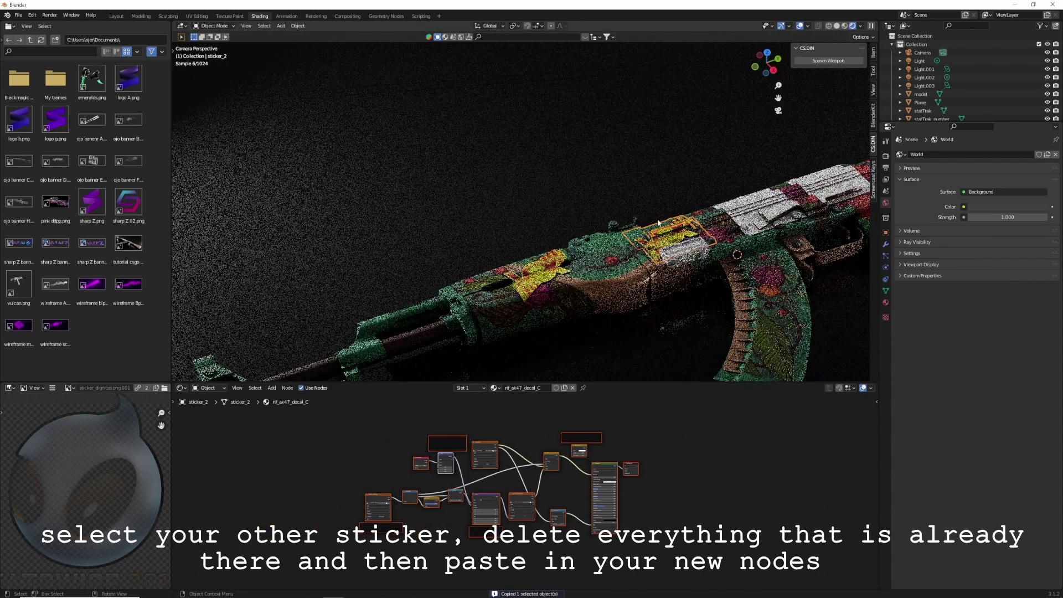
pyautogui.scroll(-3, 658, 222)
pyautogui.scroll(3, 807, 129)
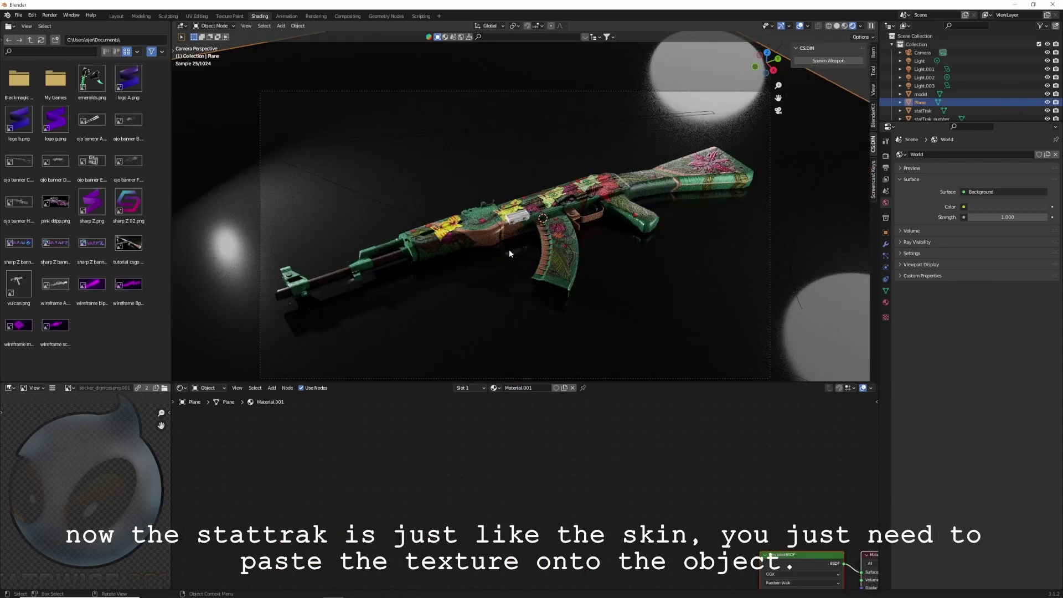
# - Delete the statTrak module and the statTrak number from the rifle
pyautogui.click(519, 219)
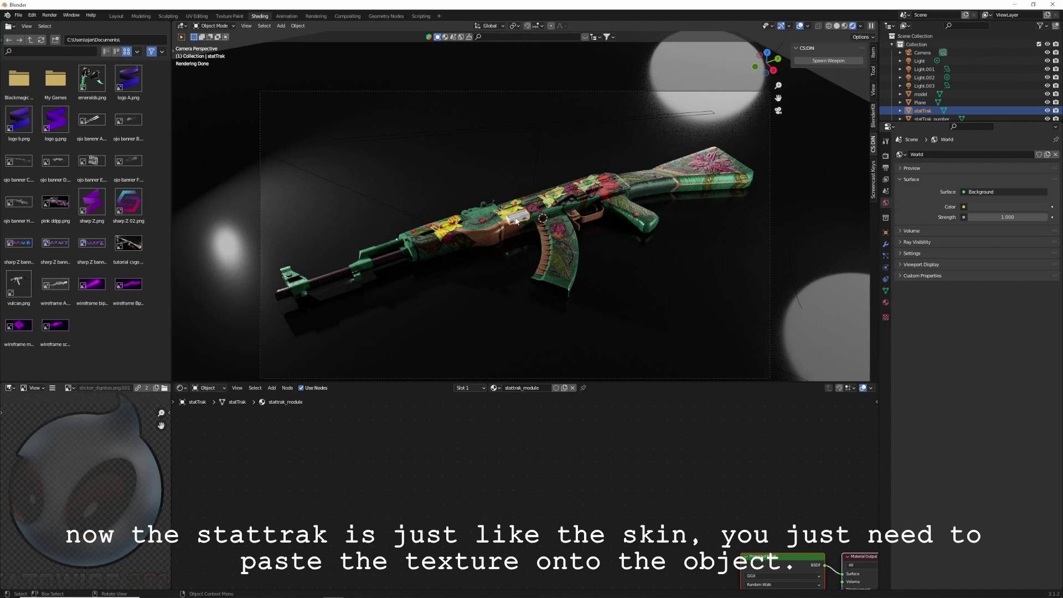
pyautogui.press('Delete')
pyautogui.press('Delete')
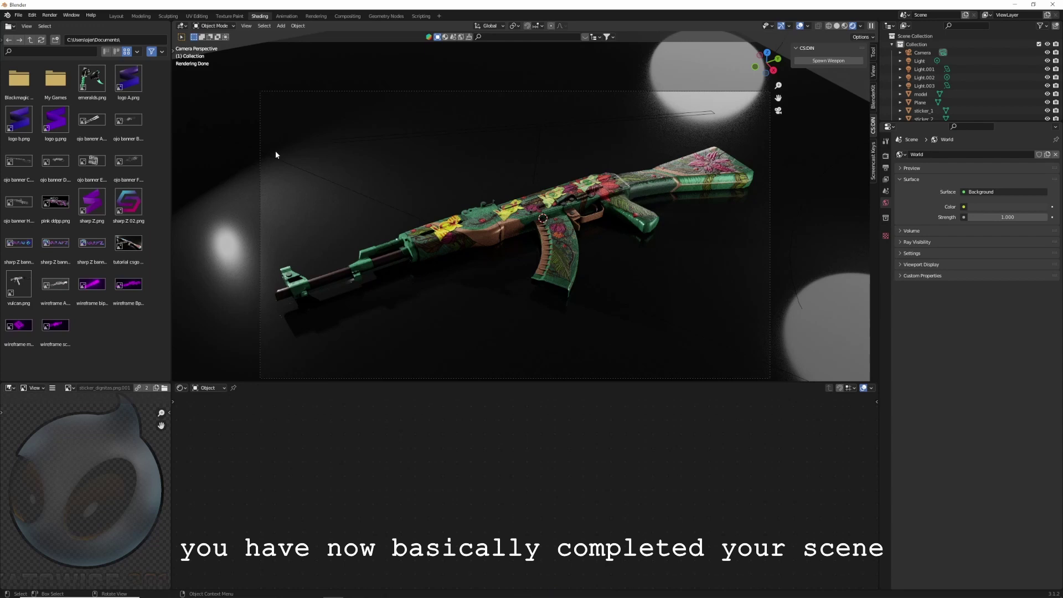
# - Return to the Layout workspace and set the Anisotropic value of the plane's material to 0.574
pyautogui.click(116, 16)
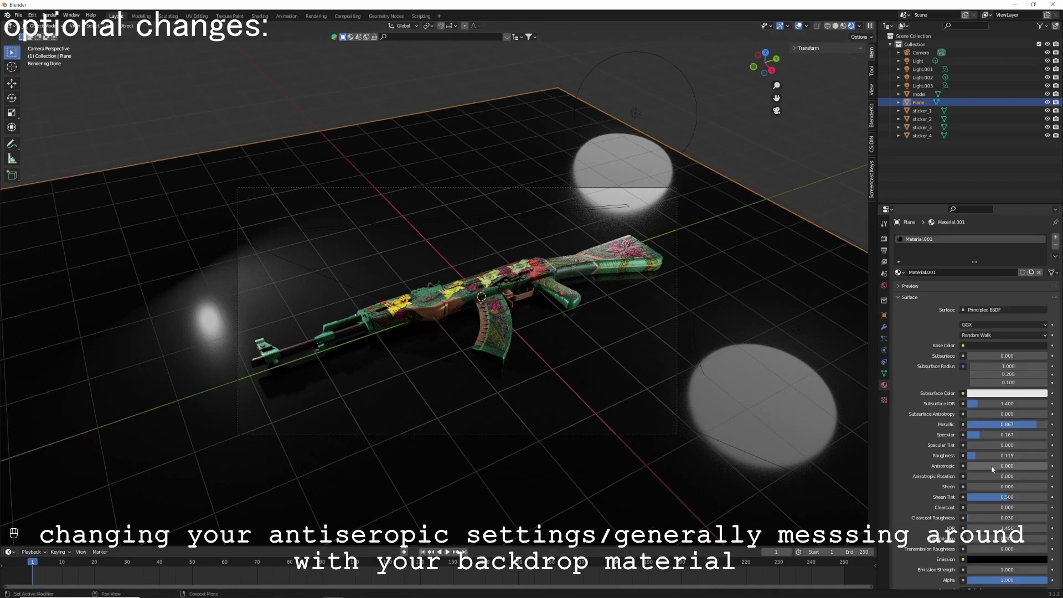
pyautogui.moveTo(993, 469); pyautogui.dragTo(1013, 466)
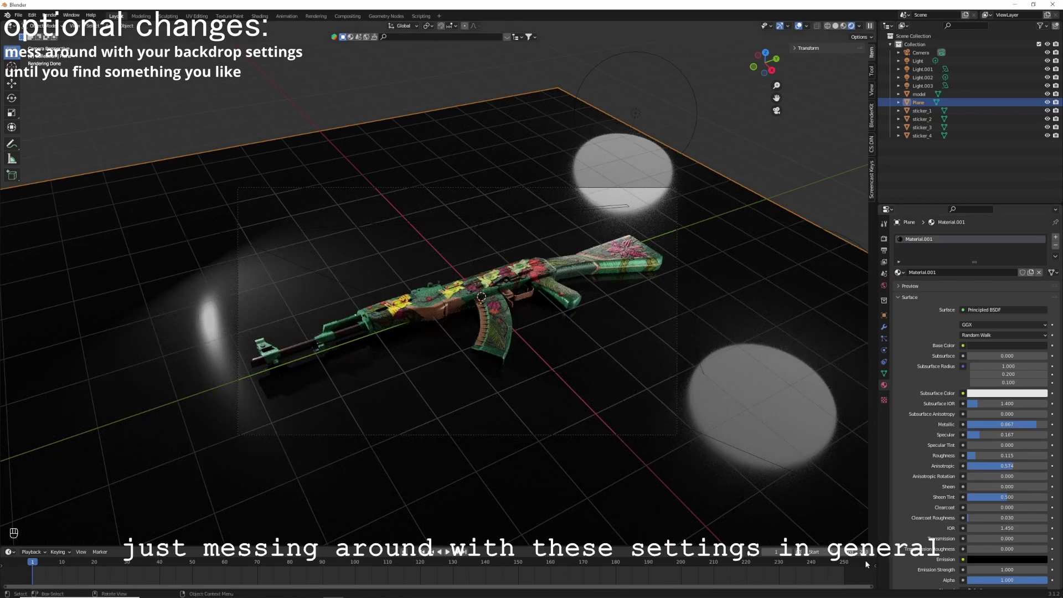
# - Enable denoising for the final Cycles render and set the denoiser to OptiX
pyautogui.click(885, 238)
pyautogui.click(905, 387)
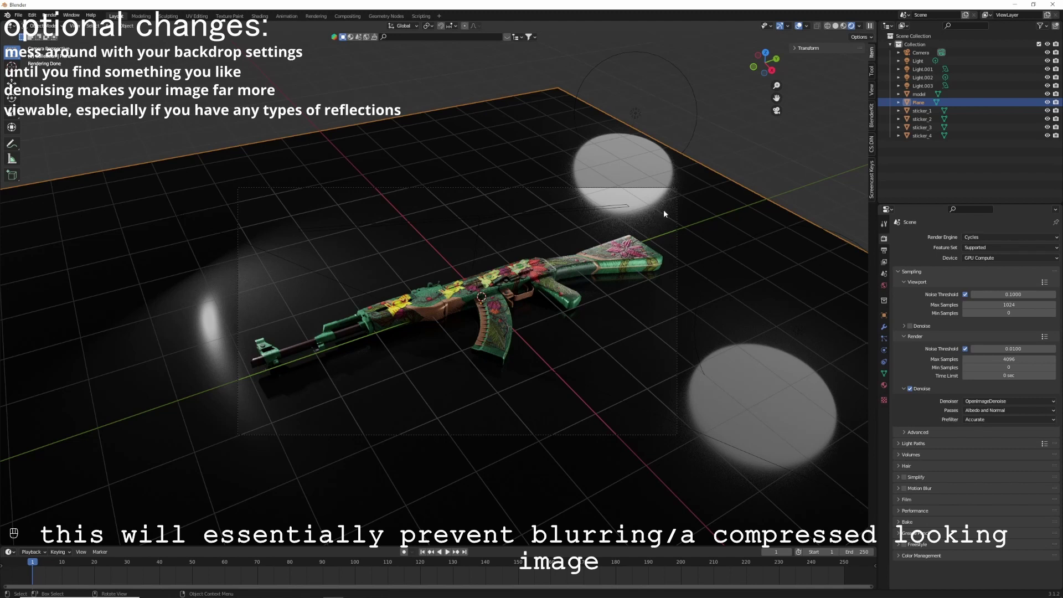
pyautogui.click(980, 401)
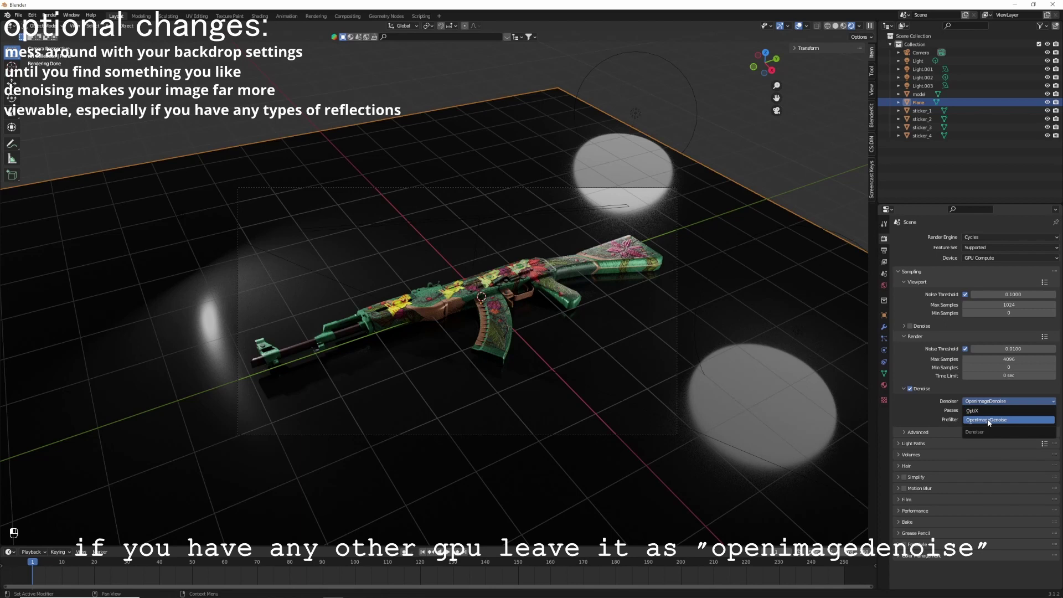
pyautogui.click(988, 411)
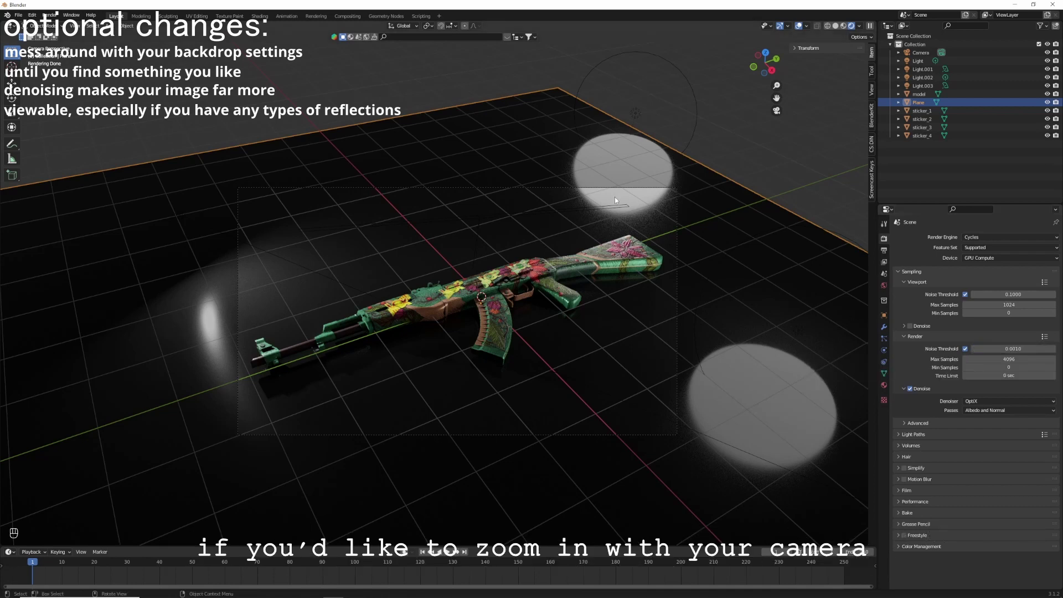
# - Select the camera and set its focal length to 51 mm
pyautogui.click(585, 189)
pyautogui.click(884, 350)
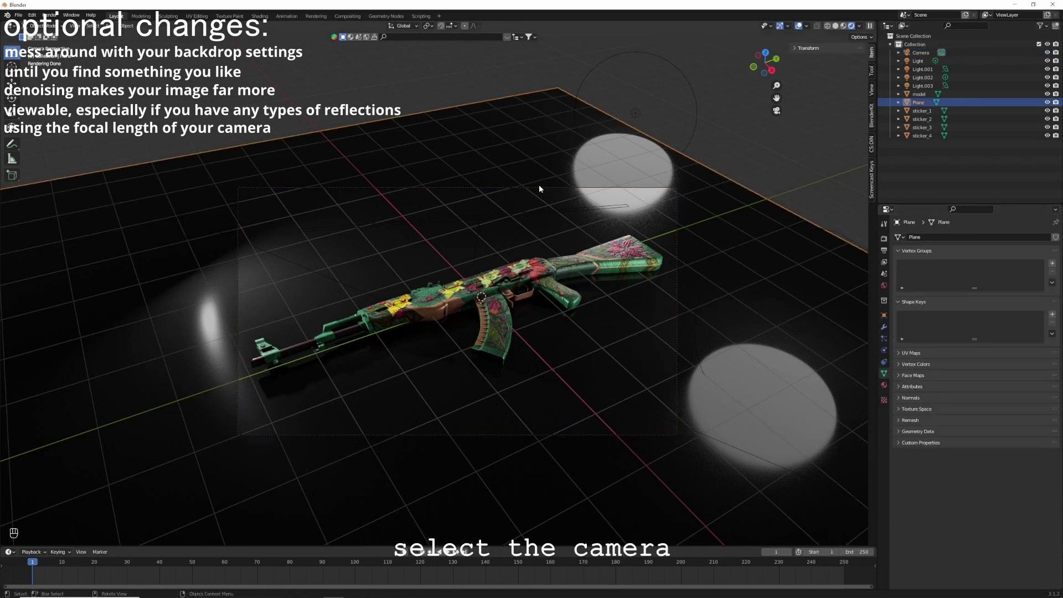
pyautogui.click(537, 186)
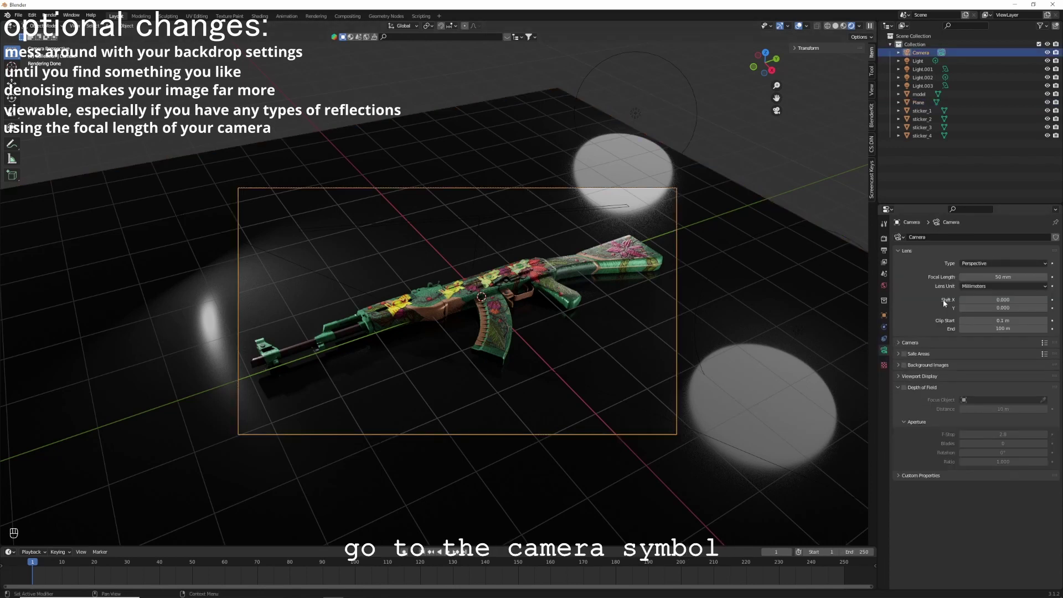
pyautogui.moveTo(993, 274); pyautogui.dragTo(991, 274)
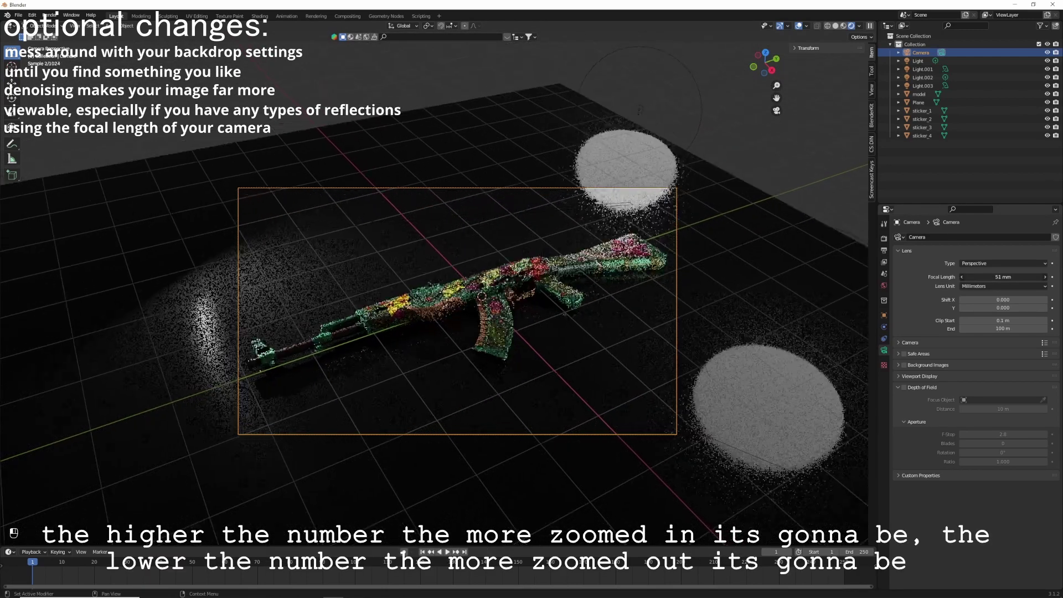
# - Set the output's horizontal resolution to 2560 px
pyautogui.click(884, 251)
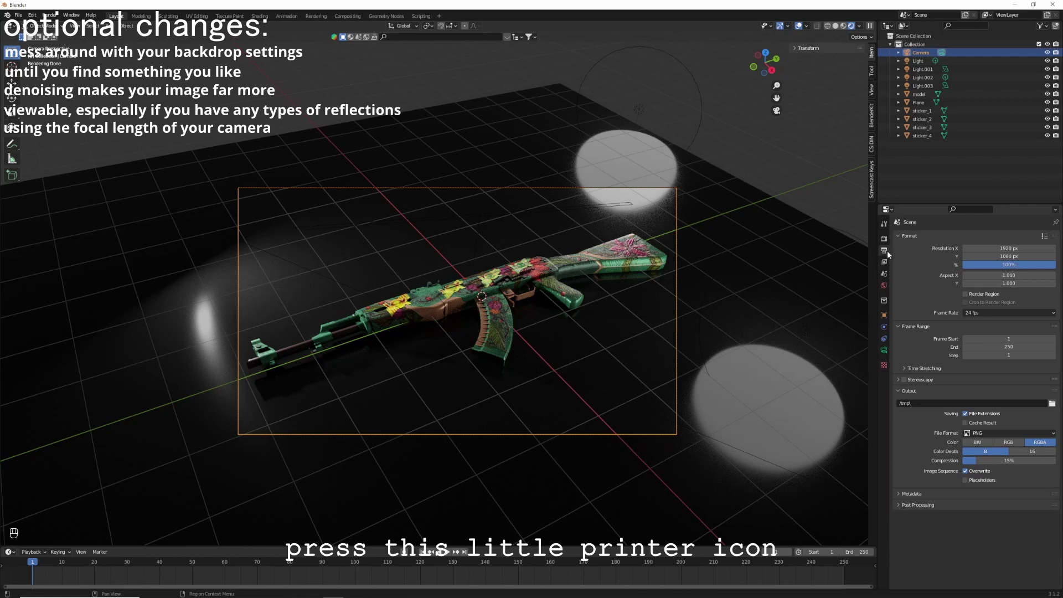
pyautogui.click(1012, 248)
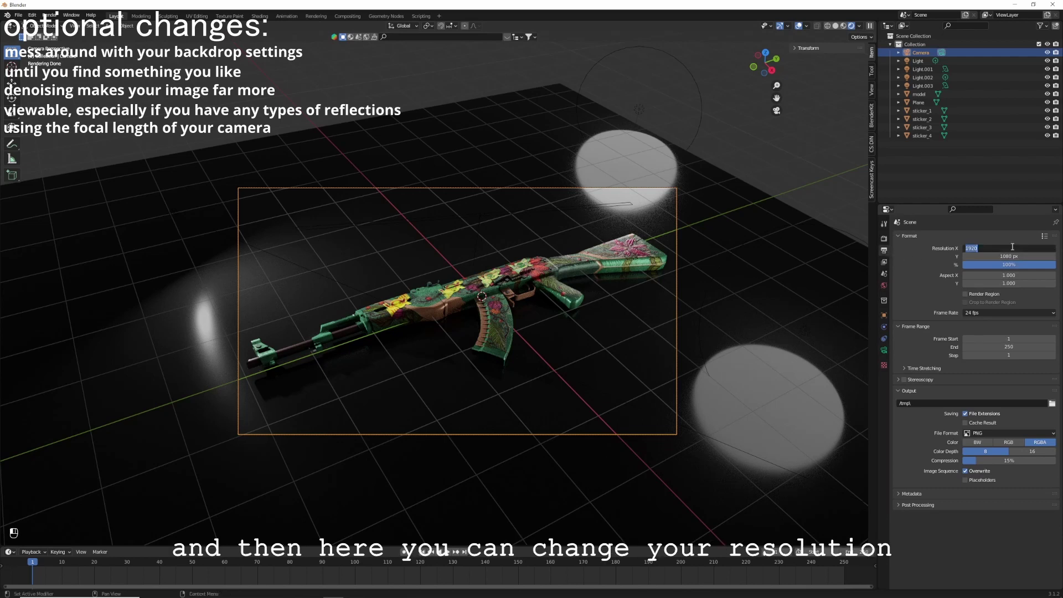
pyautogui.write('2560')
pyautogui.press('Return')
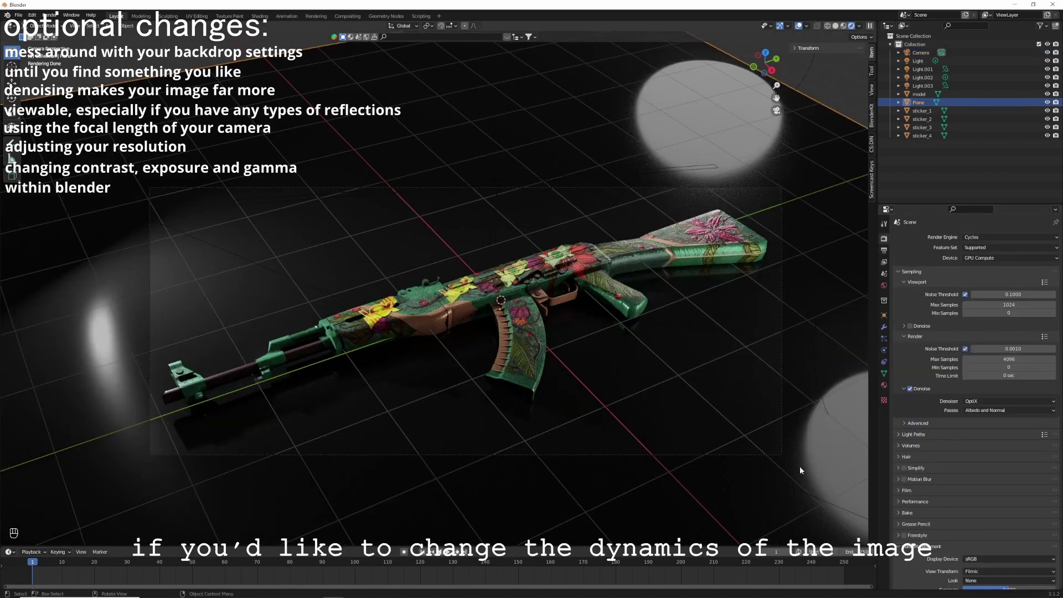
# - Try the Very High Contrast look in the scene's color management, settle on Medium High Contrast, and deselect the plane
pyautogui.scroll(-2, 983, 475)
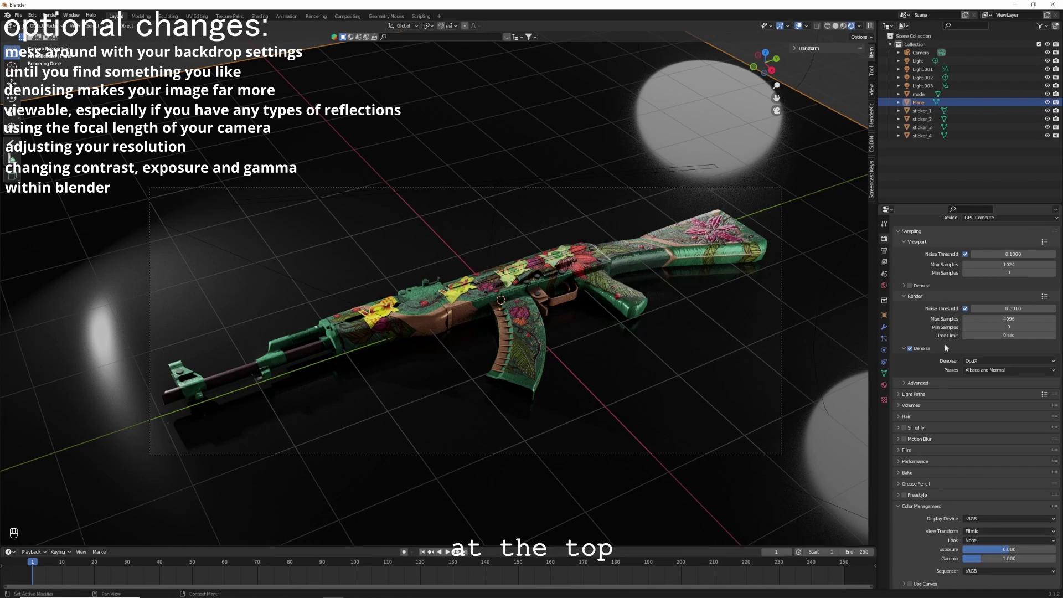
pyautogui.click(984, 541)
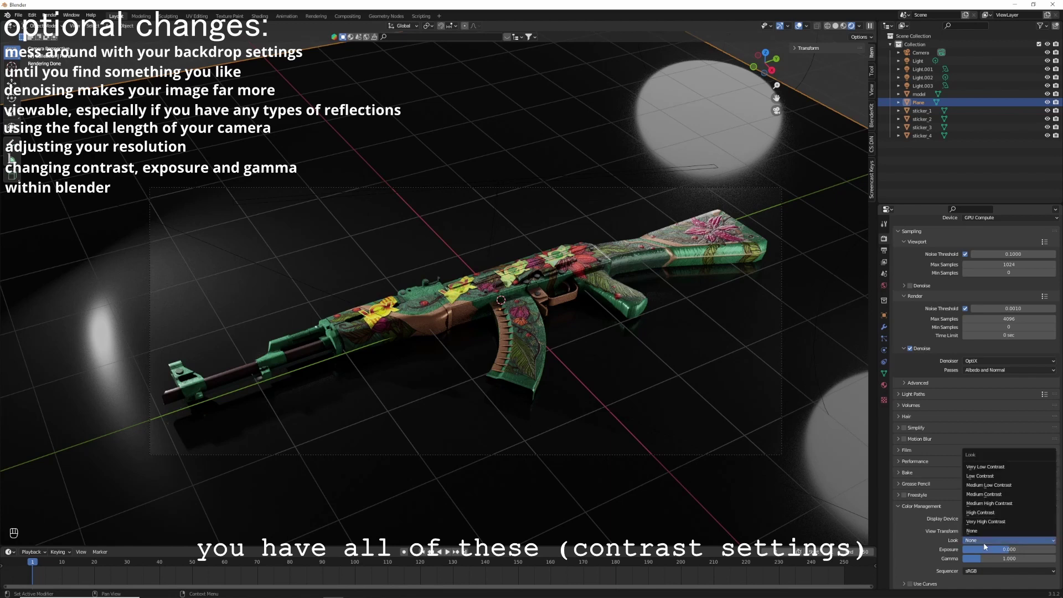
pyautogui.click(985, 522)
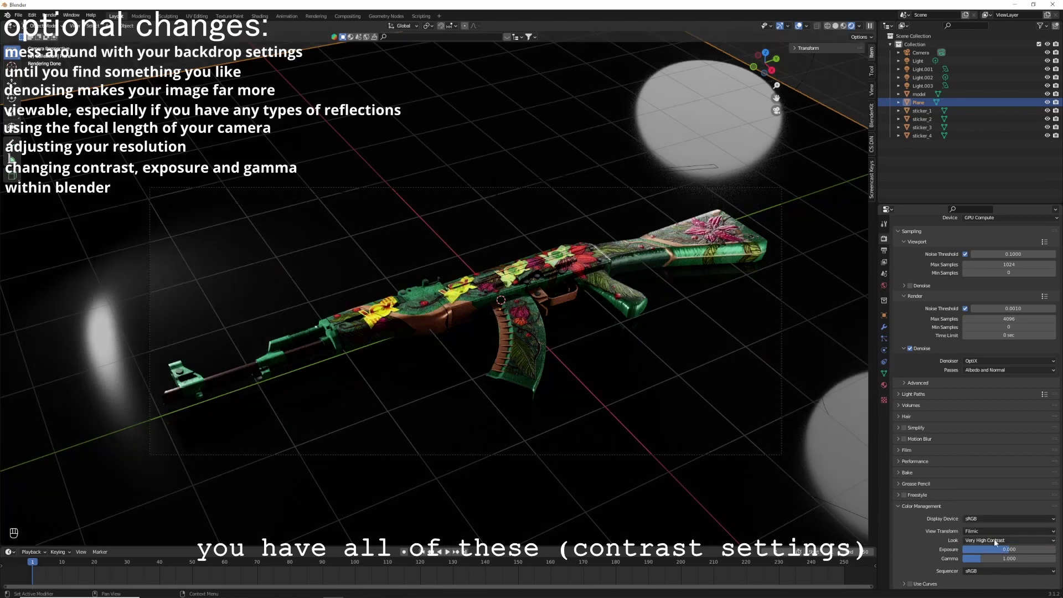
pyautogui.click(995, 540)
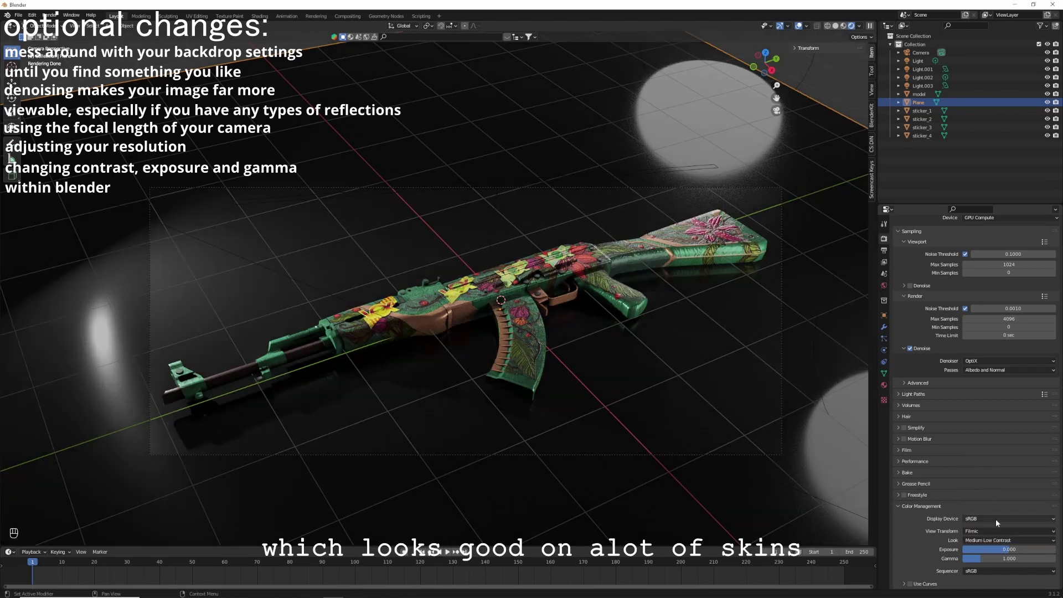
pyautogui.click(990, 503)
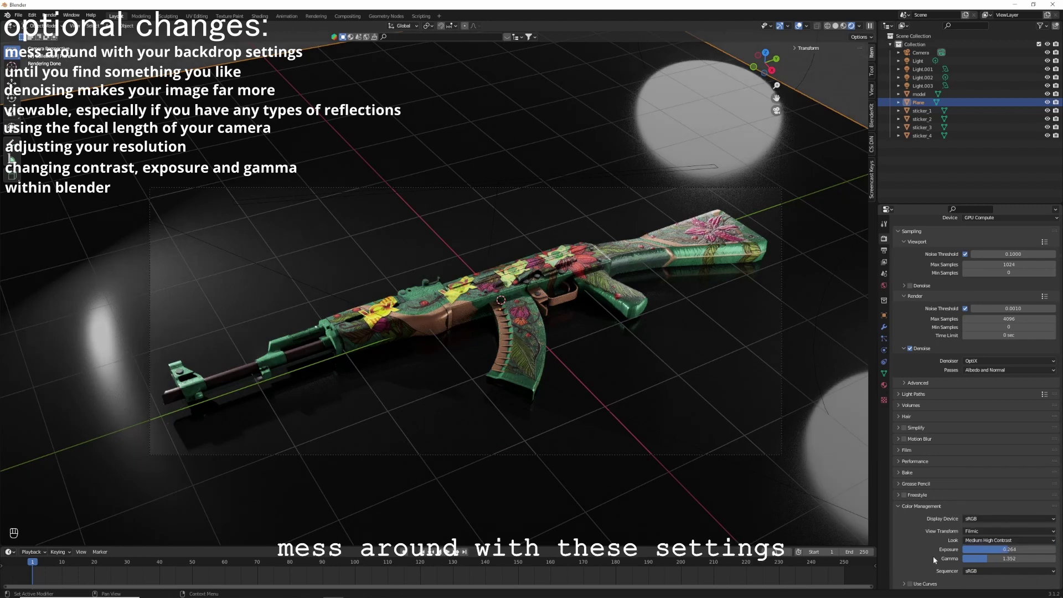
pyautogui.click(579, 233)
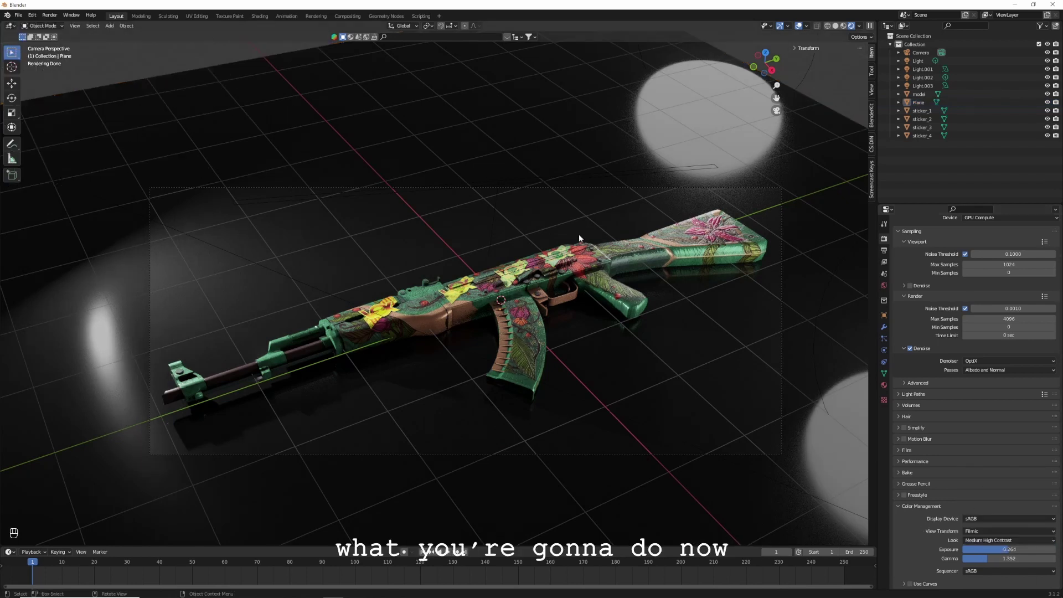
# - Render the scene as a still image and maximize the render window
pyautogui.click(54, 15)
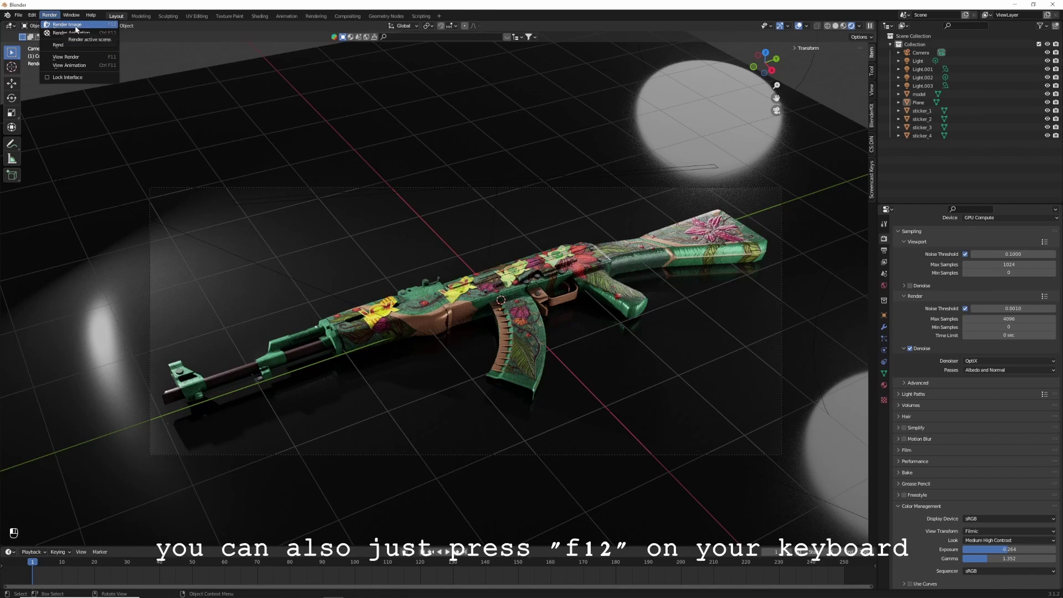
pyautogui.click(72, 25)
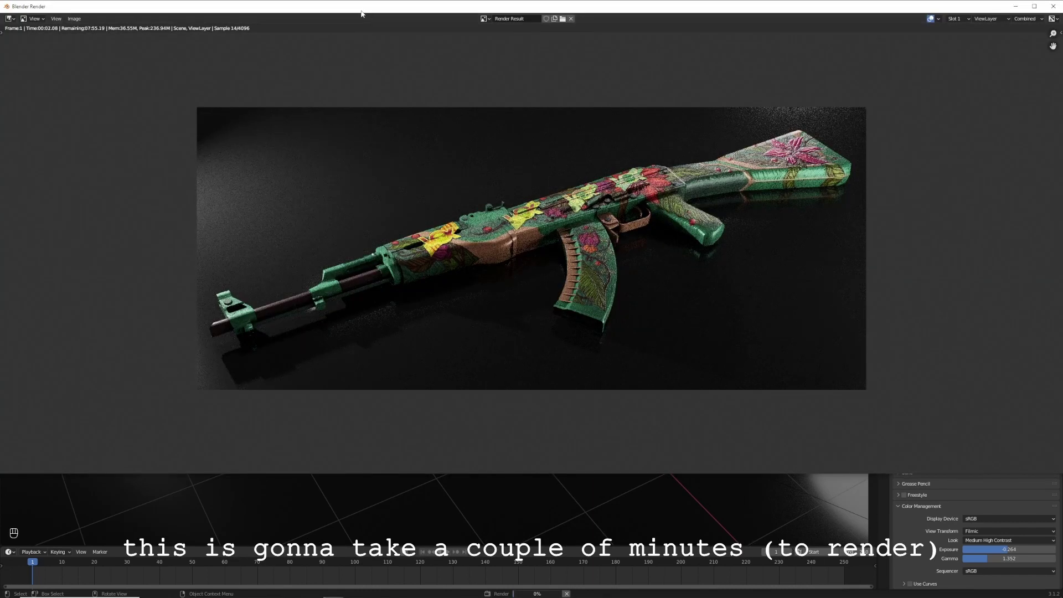
pyautogui.moveTo(361, 13); pyautogui.dragTo(343, 1)
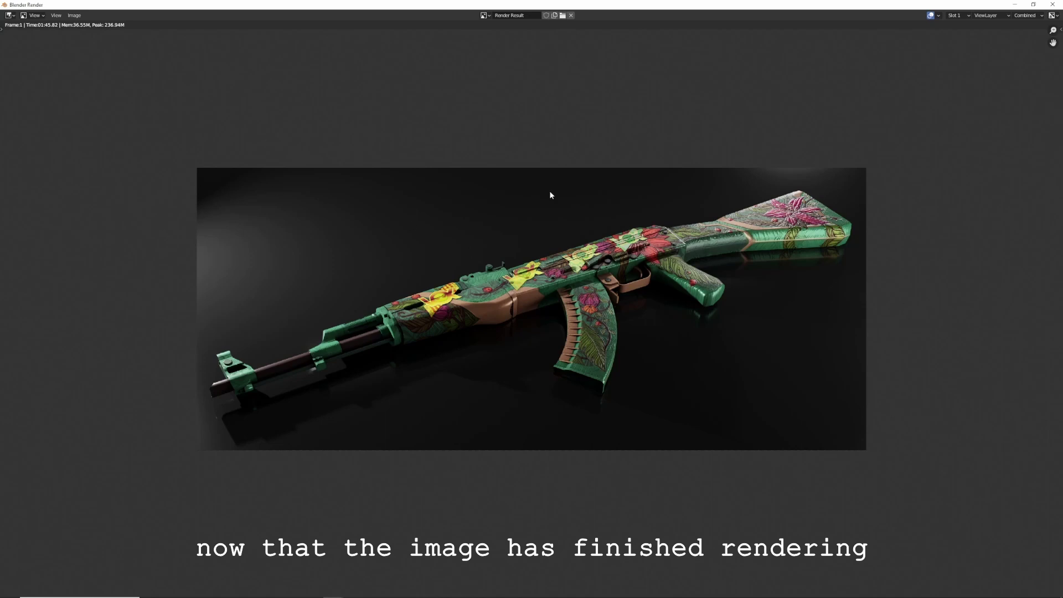
# - Save the rendered image as a PNG named "tutorial ojer please subscribe" in the Documents folder
pyautogui.click(74, 15)
pyautogui.click(85, 75)
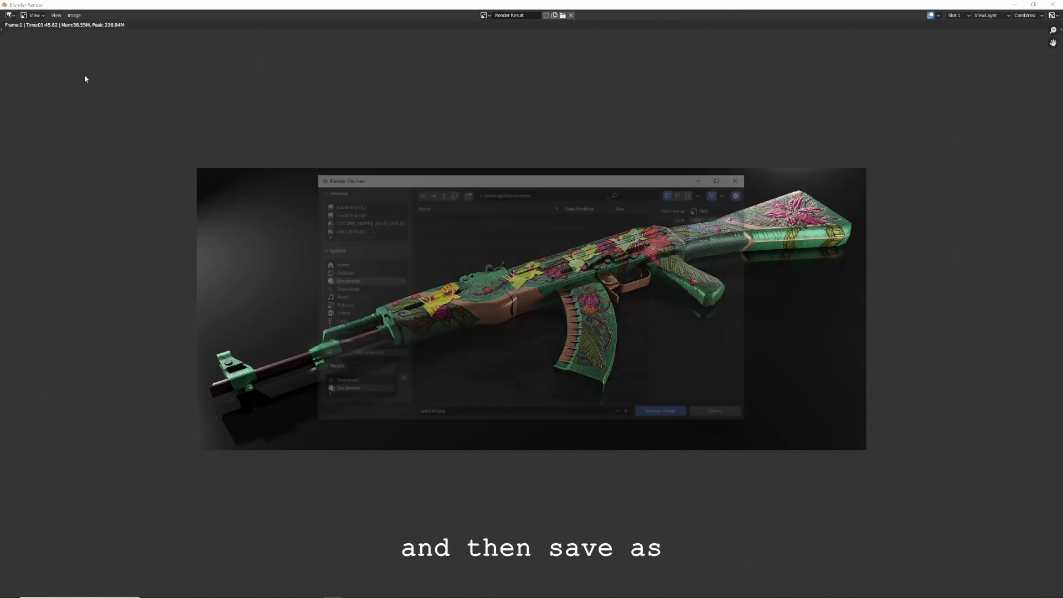
pyautogui.click(435, 415)
pyautogui.click(435, 415)
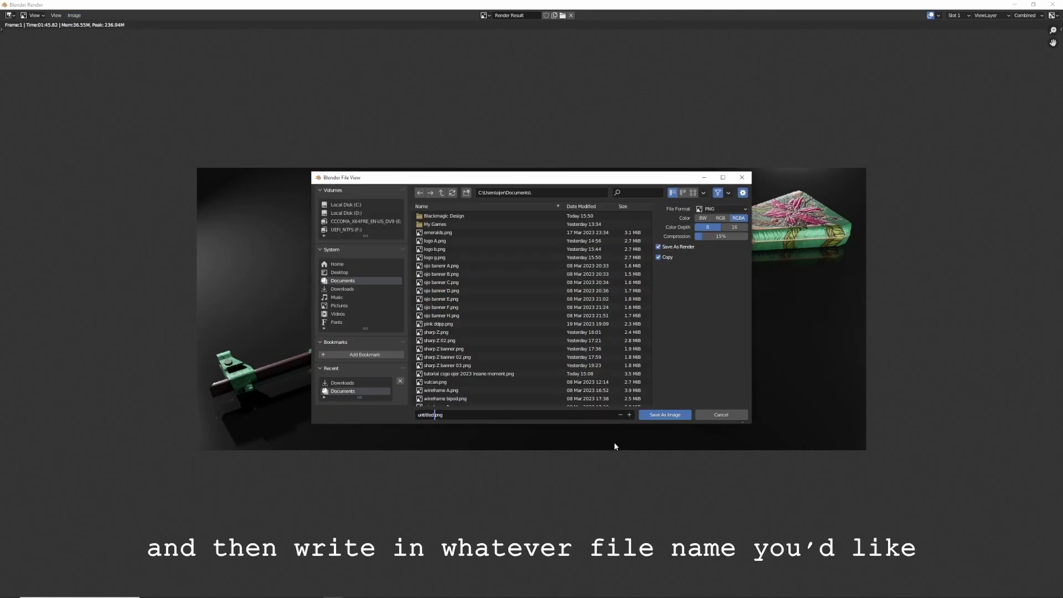
pyautogui.press('BackSpace')
pyautogui.press('BackSpace')
pyautogui.press('BackSpace')
pyautogui.press('BackSpace')
pyautogui.press('BackSpace')
pyautogui.press('BackSpace')
pyautogui.press('BackSpace')
pyautogui.press('BackSpace')
pyautogui.write('tutoria')
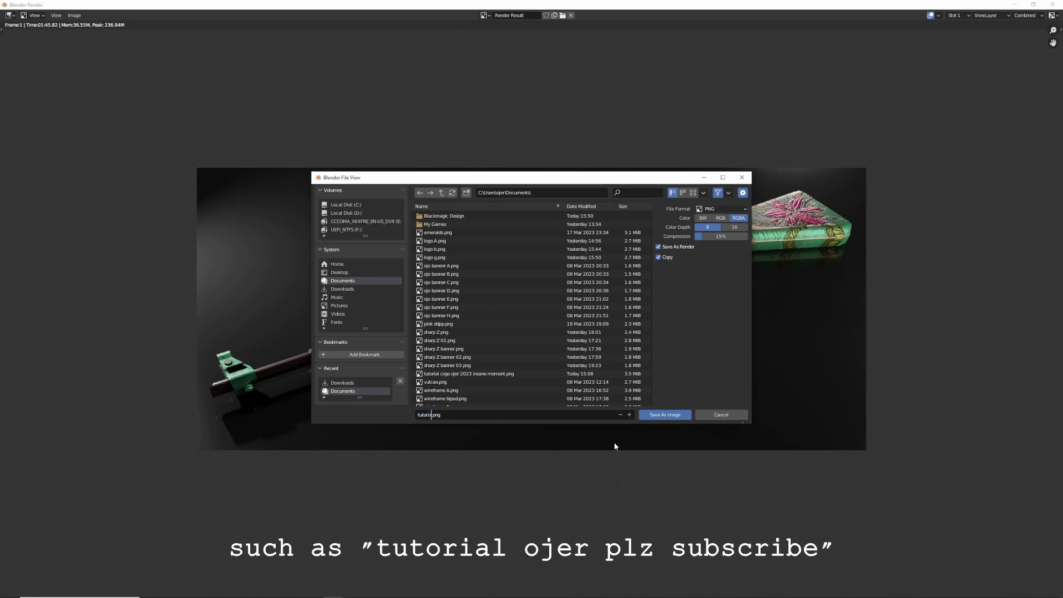
pyautogui.write('l ojer please subs')
pyautogui.write('be')
pyautogui.click(660, 414)
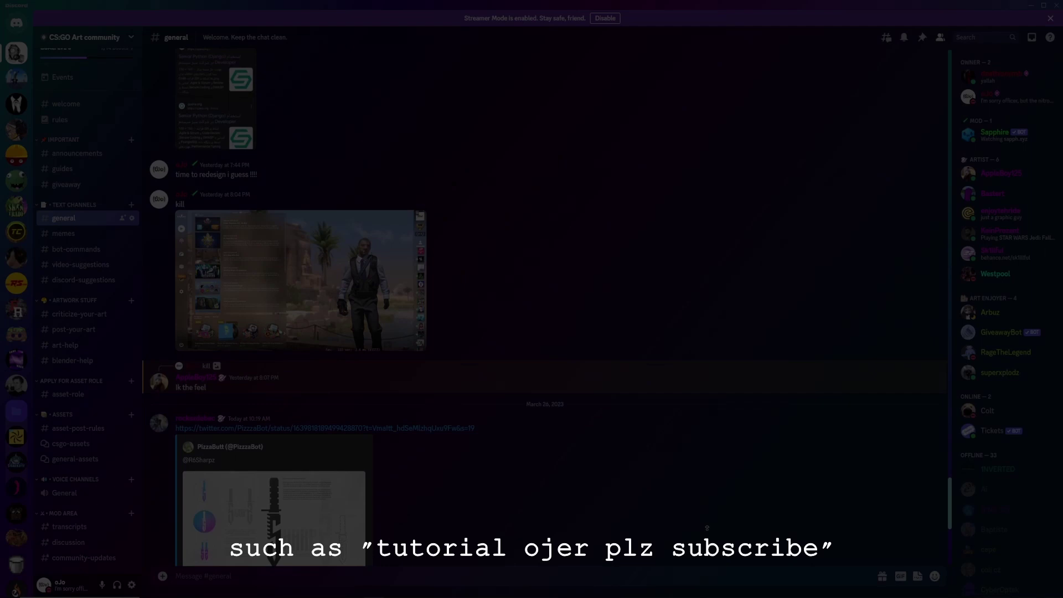
# - Switch to Discord and look back through the earlier messages in the CS:GO Art community's general channel
pyautogui.scroll(3, 707, 528)
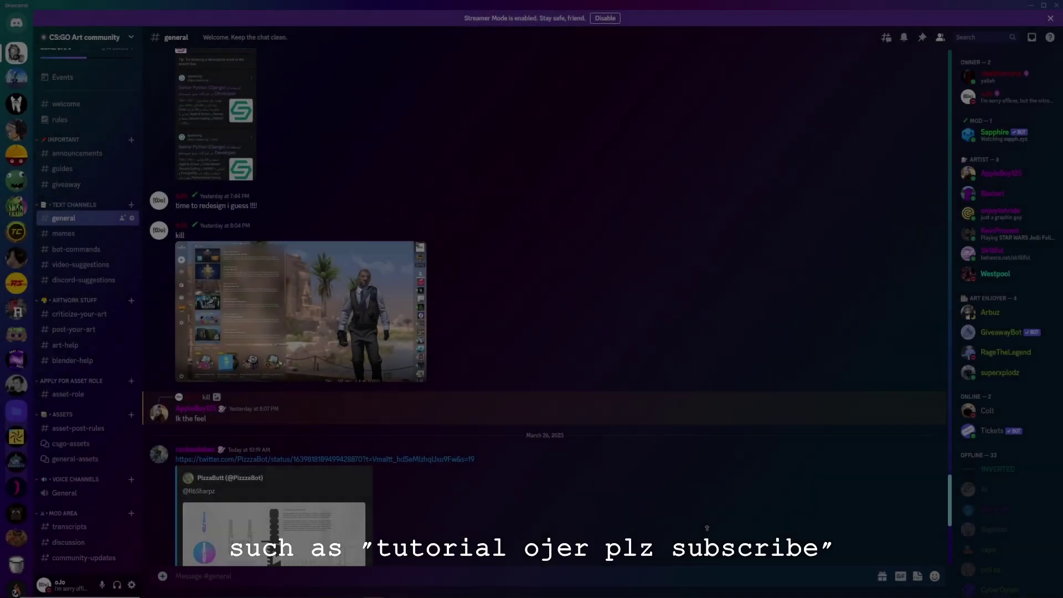
pyautogui.scroll(3, 707, 527)
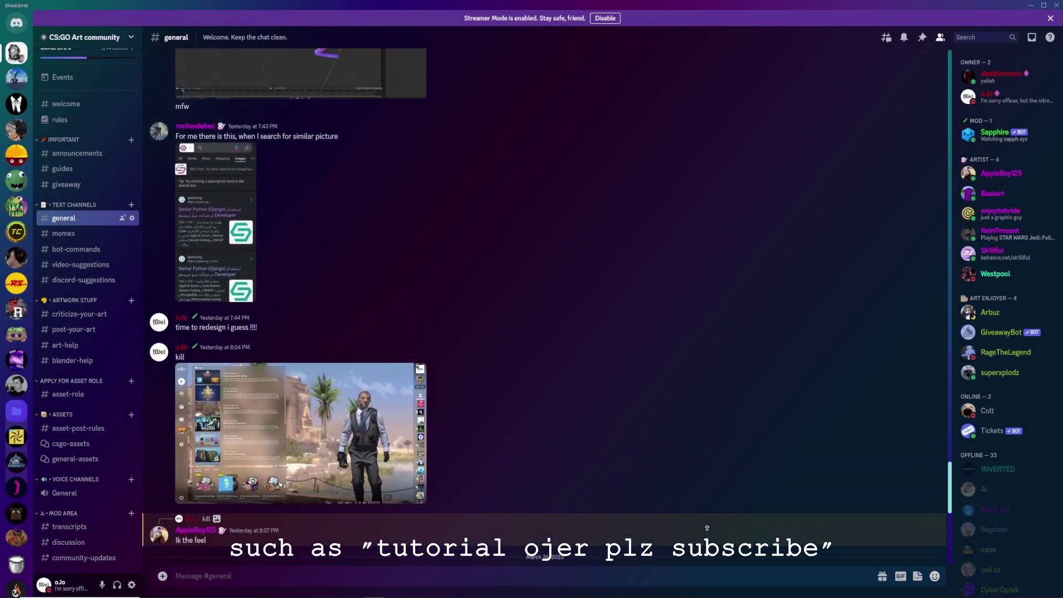
pyautogui.scroll(3, 707, 528)
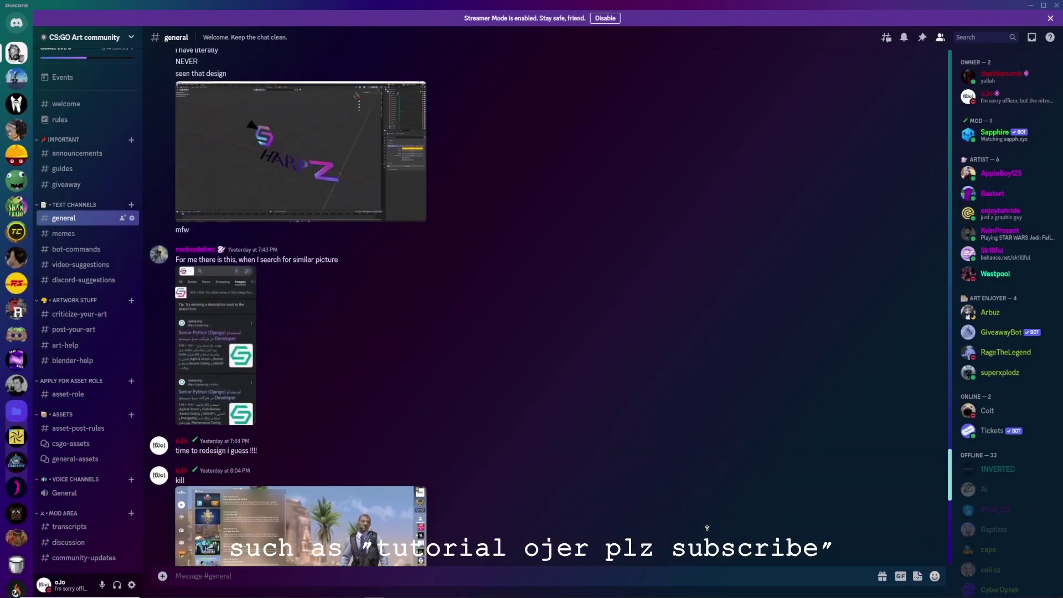
pyautogui.scroll(3, 706, 527)
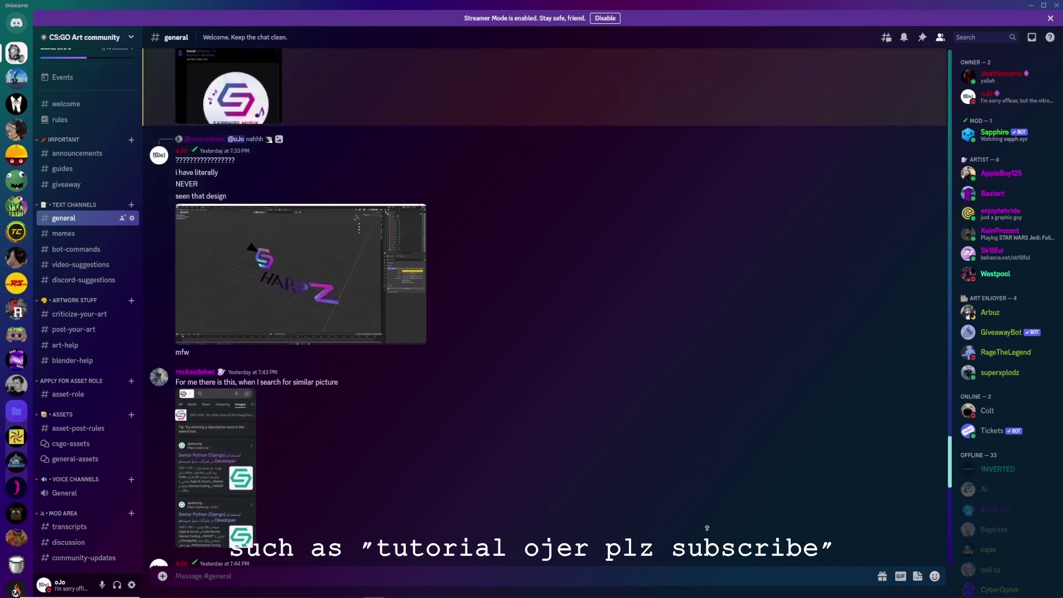
pyautogui.scroll(3, 707, 527)
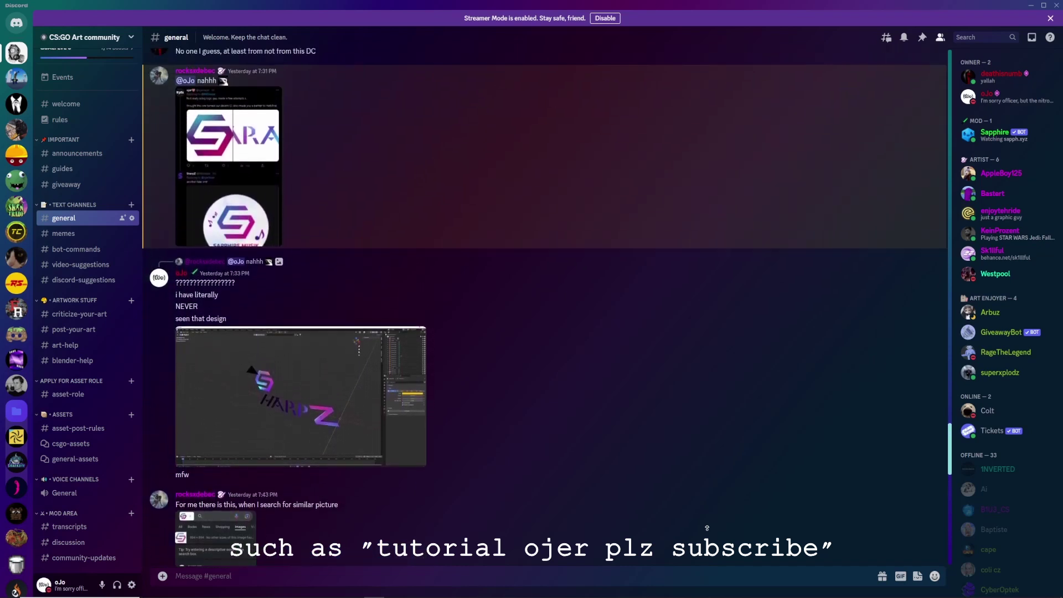
pyautogui.scroll(3, 707, 527)
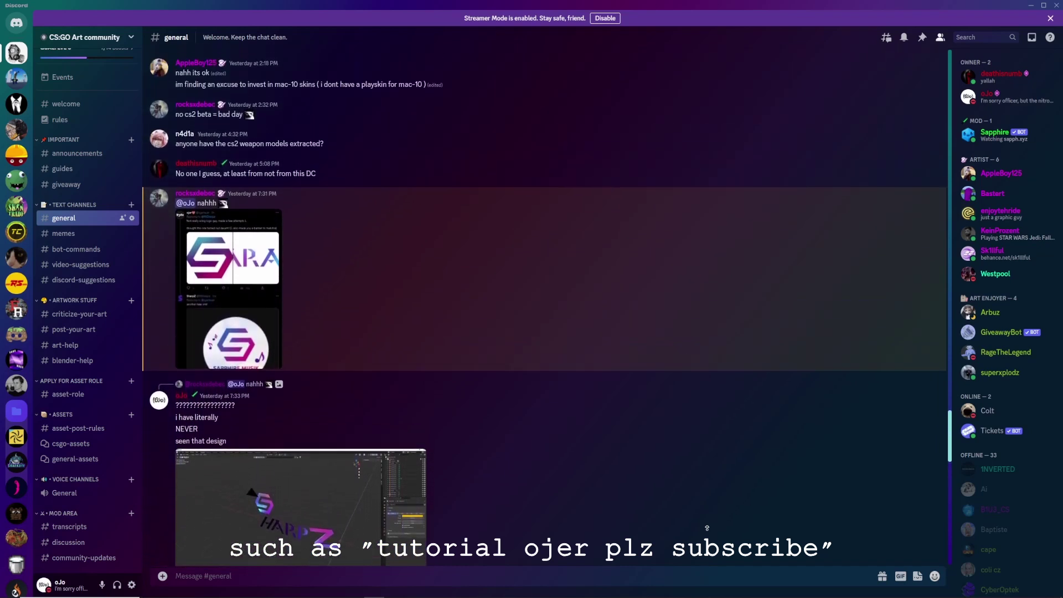
pyautogui.scroll(3, 707, 528)
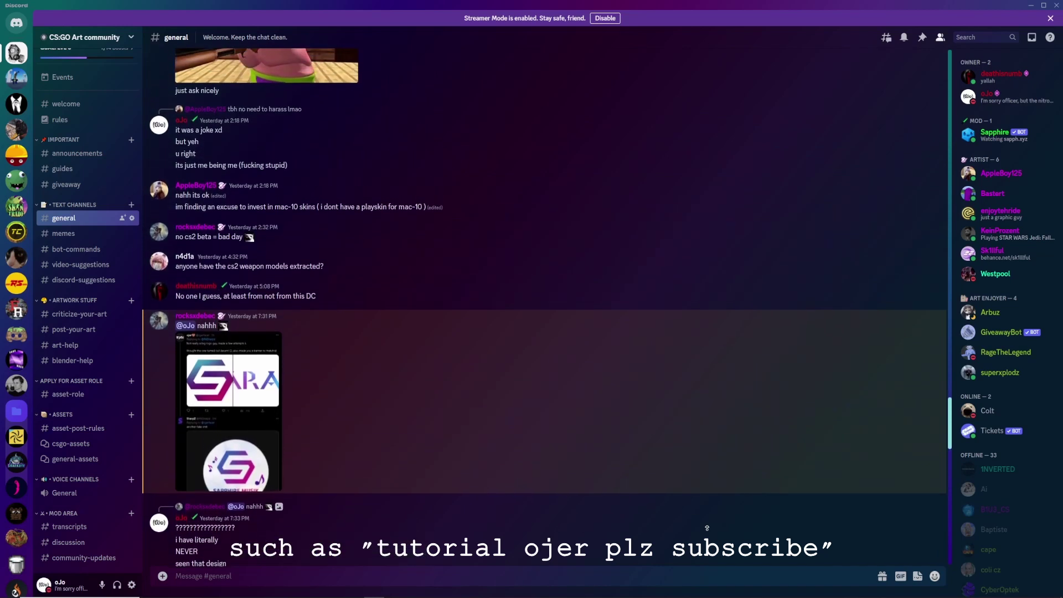
pyautogui.scroll(3, 707, 528)
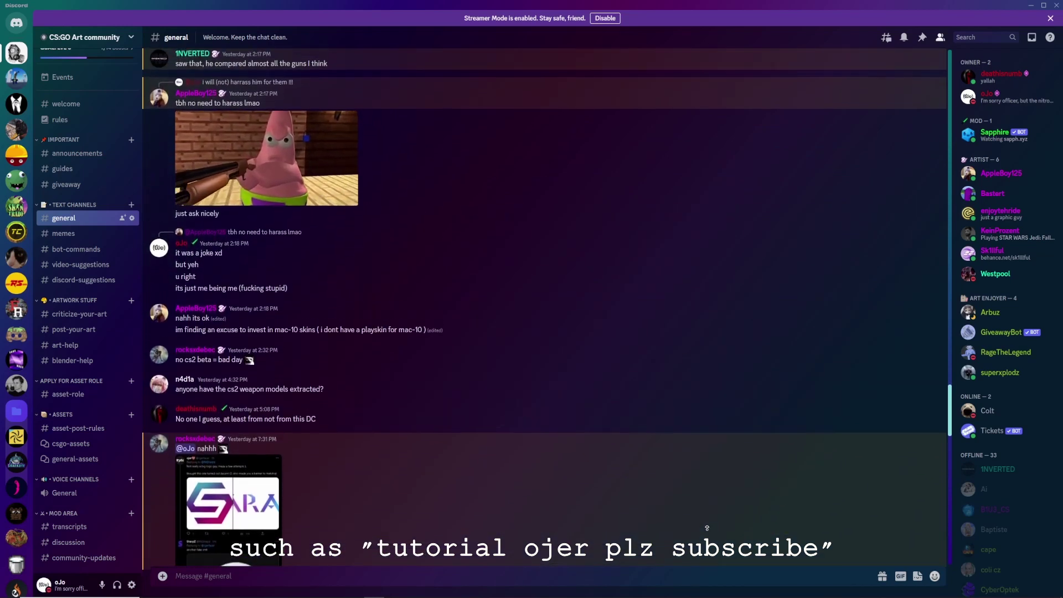
pyautogui.scroll(3, 706, 528)
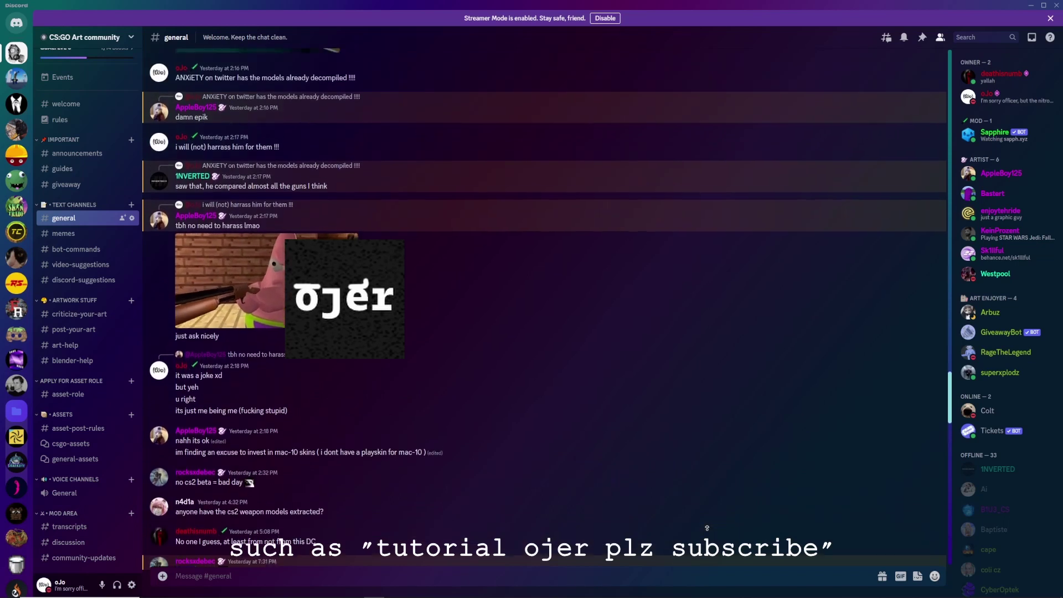
pyautogui.scroll(3, 707, 528)
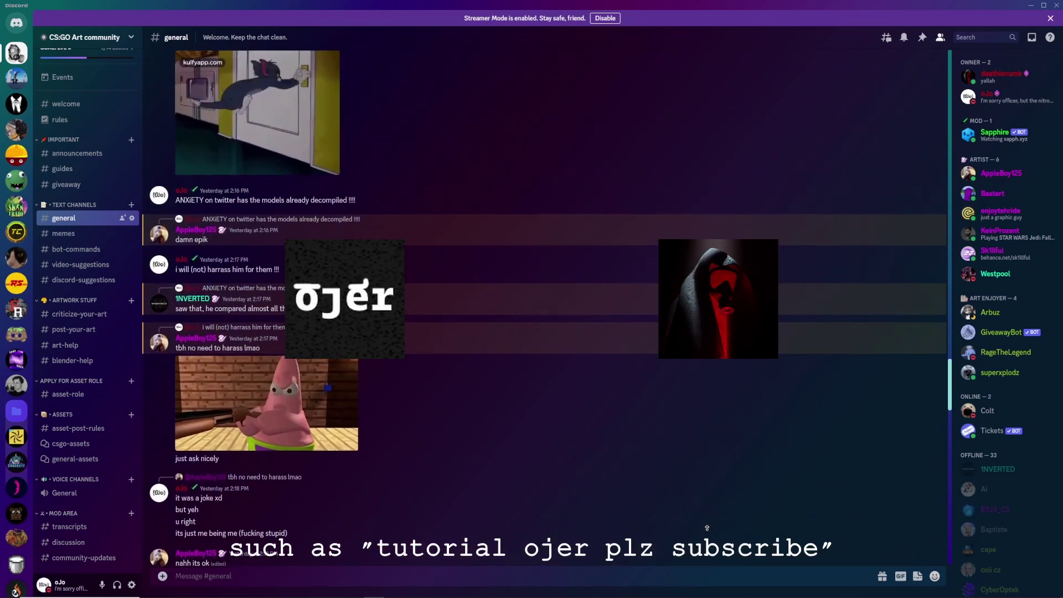
pyautogui.scroll(3, 707, 528)
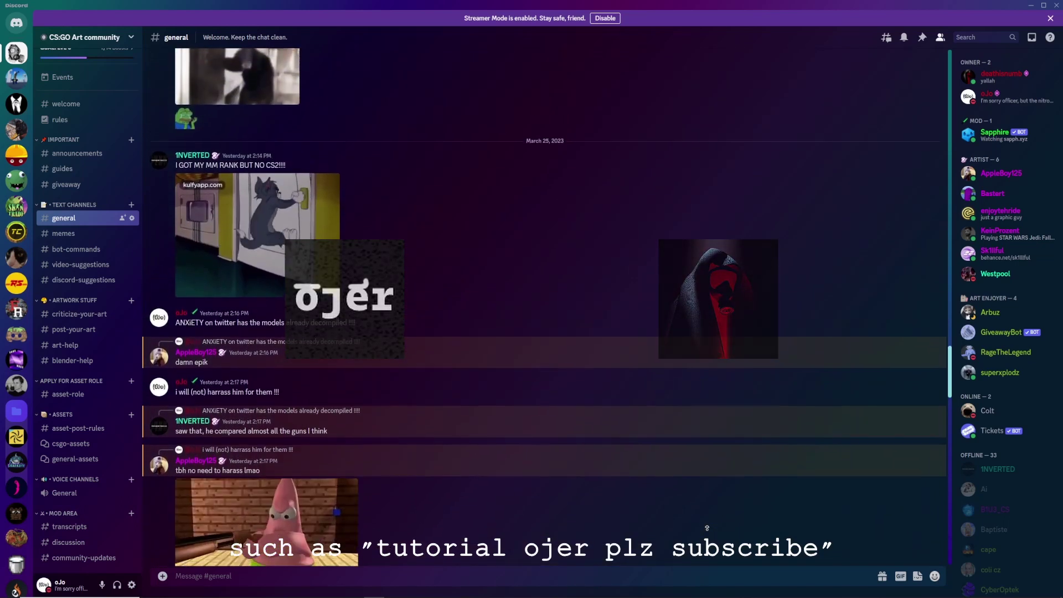
pyautogui.scroll(3, 707, 528)
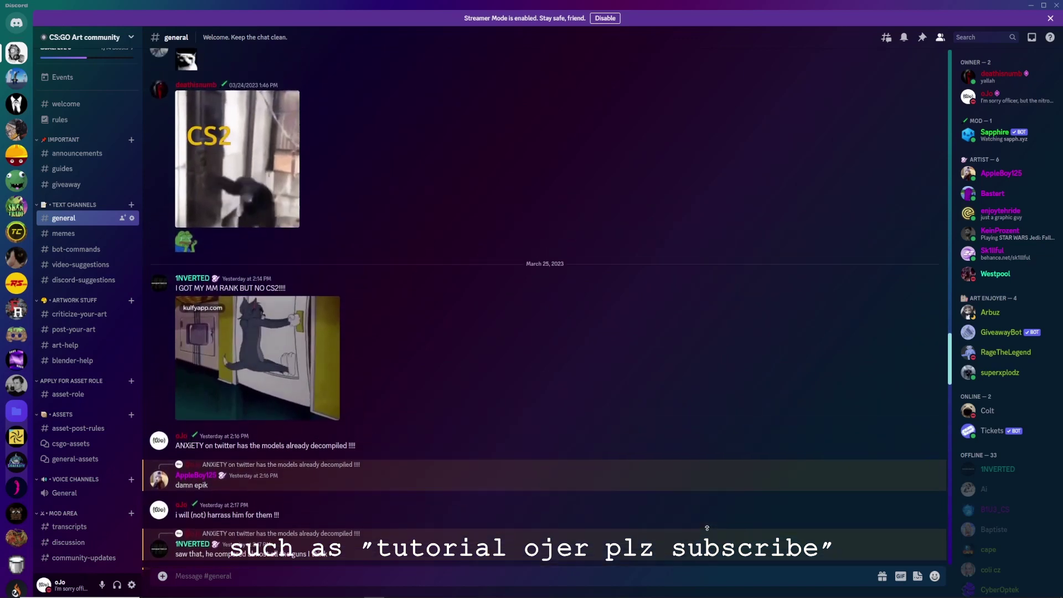
pyautogui.scroll(2, 707, 528)
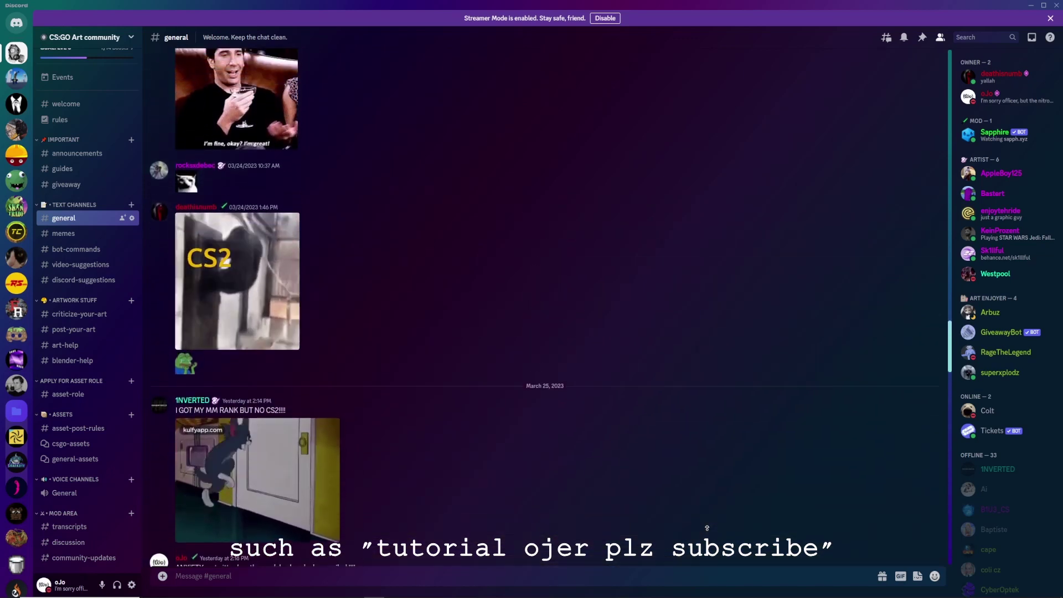